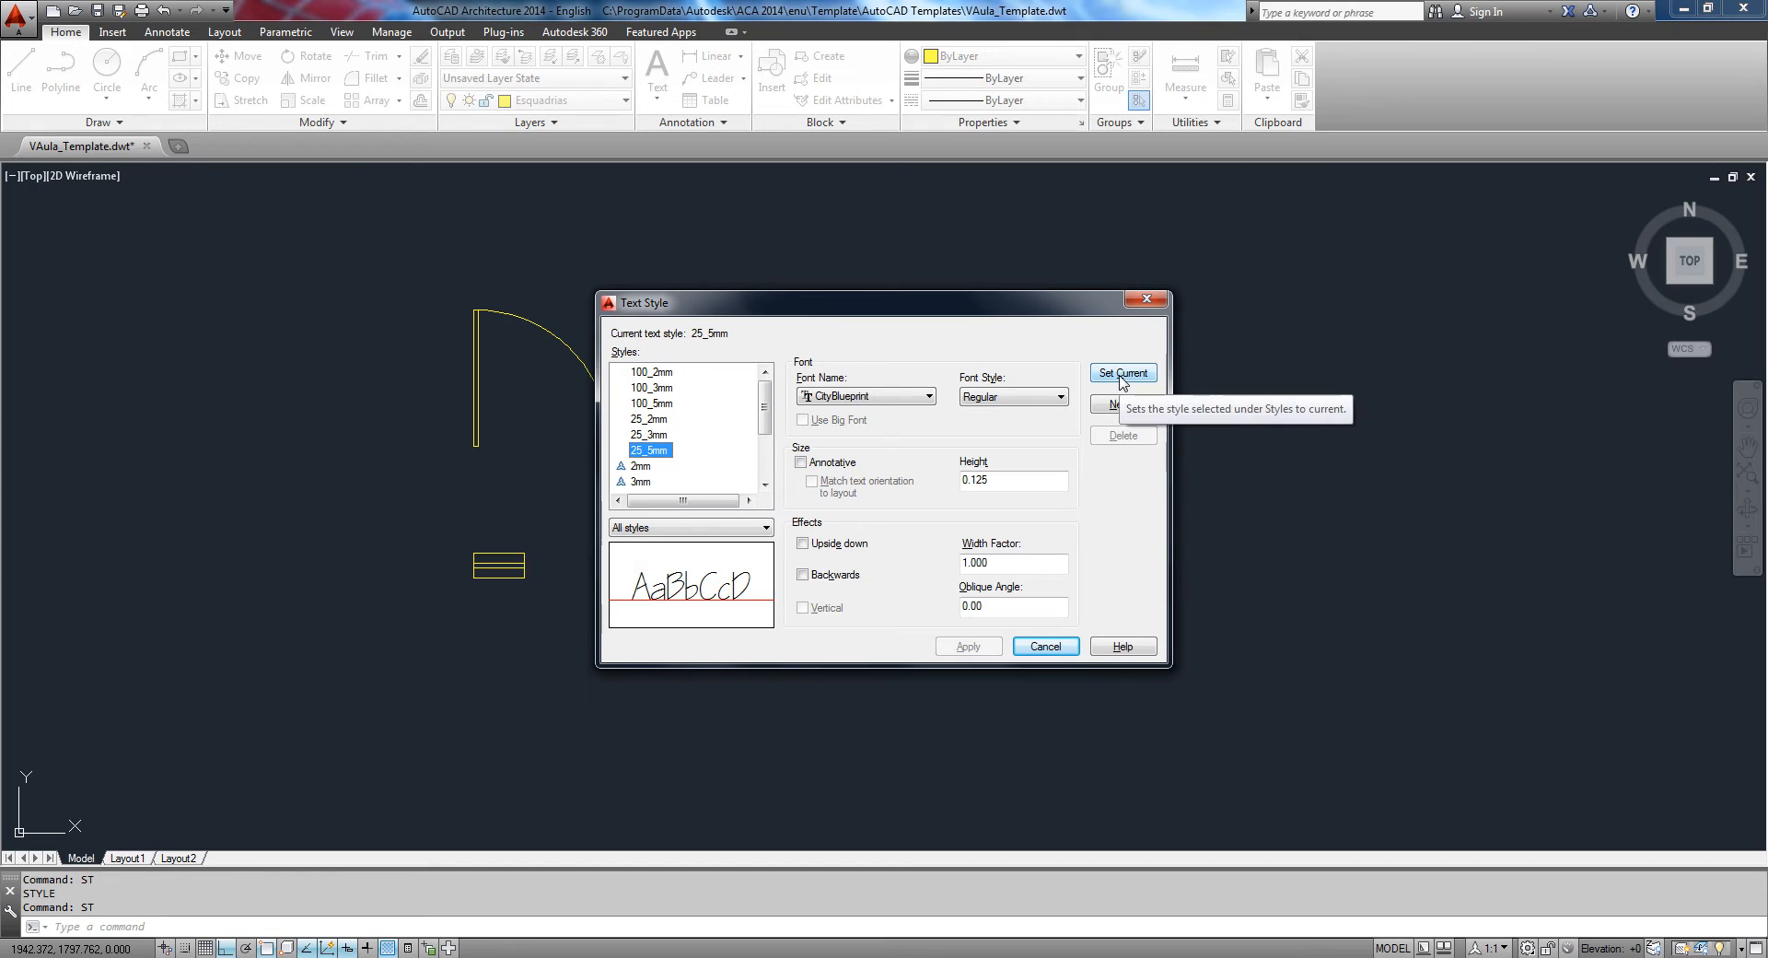
Step: Make 25_5mm the current text style and place the single-line text "1:25" below the window symbols
left_click(1122, 373)
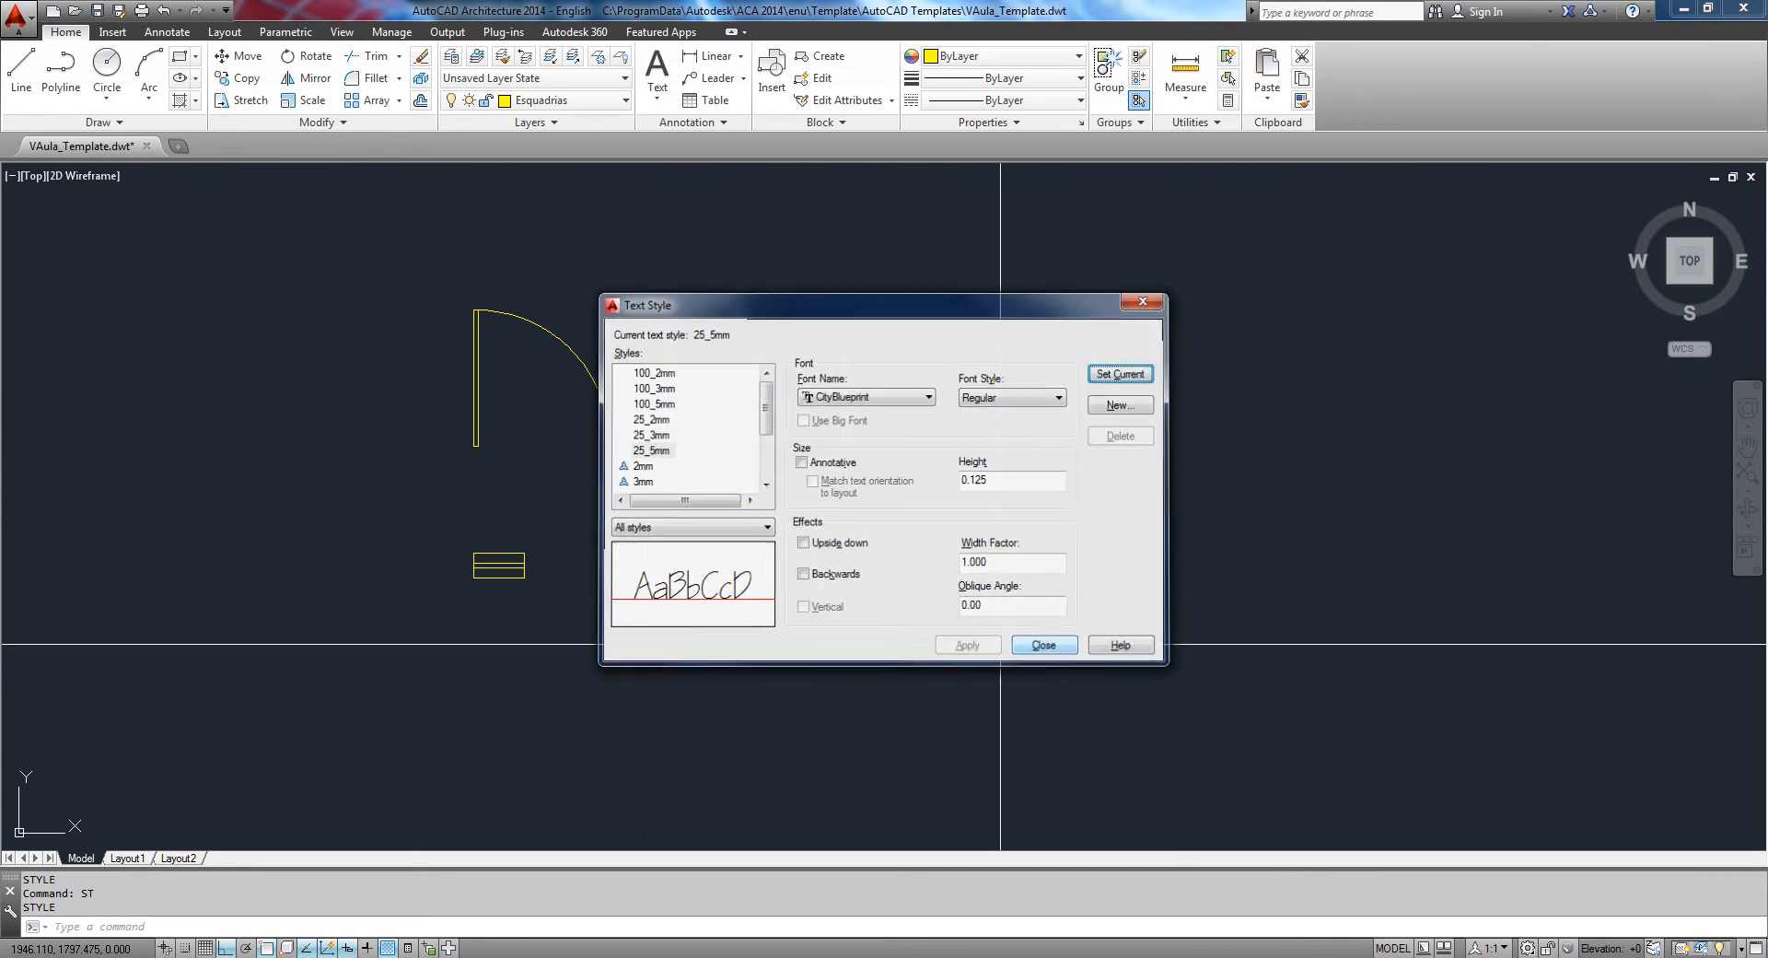
left_click(1043, 646)
middle_click_drag(644, 678, 714, 474)
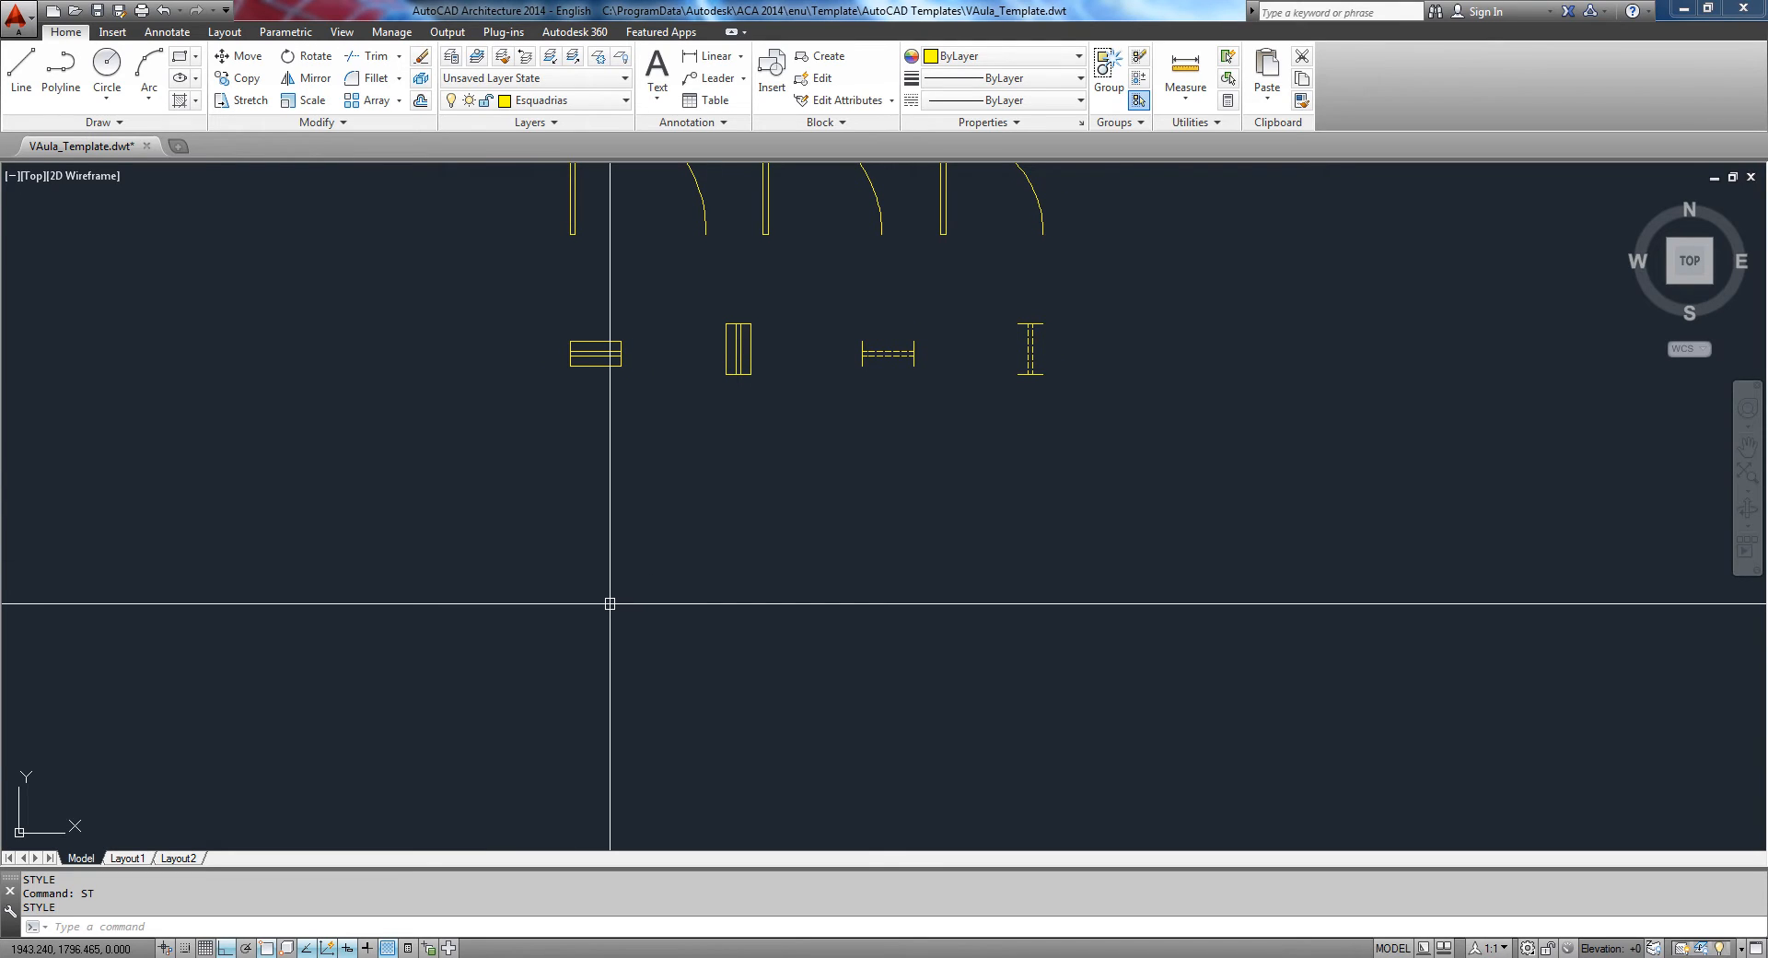
type("DT")
key("Return")
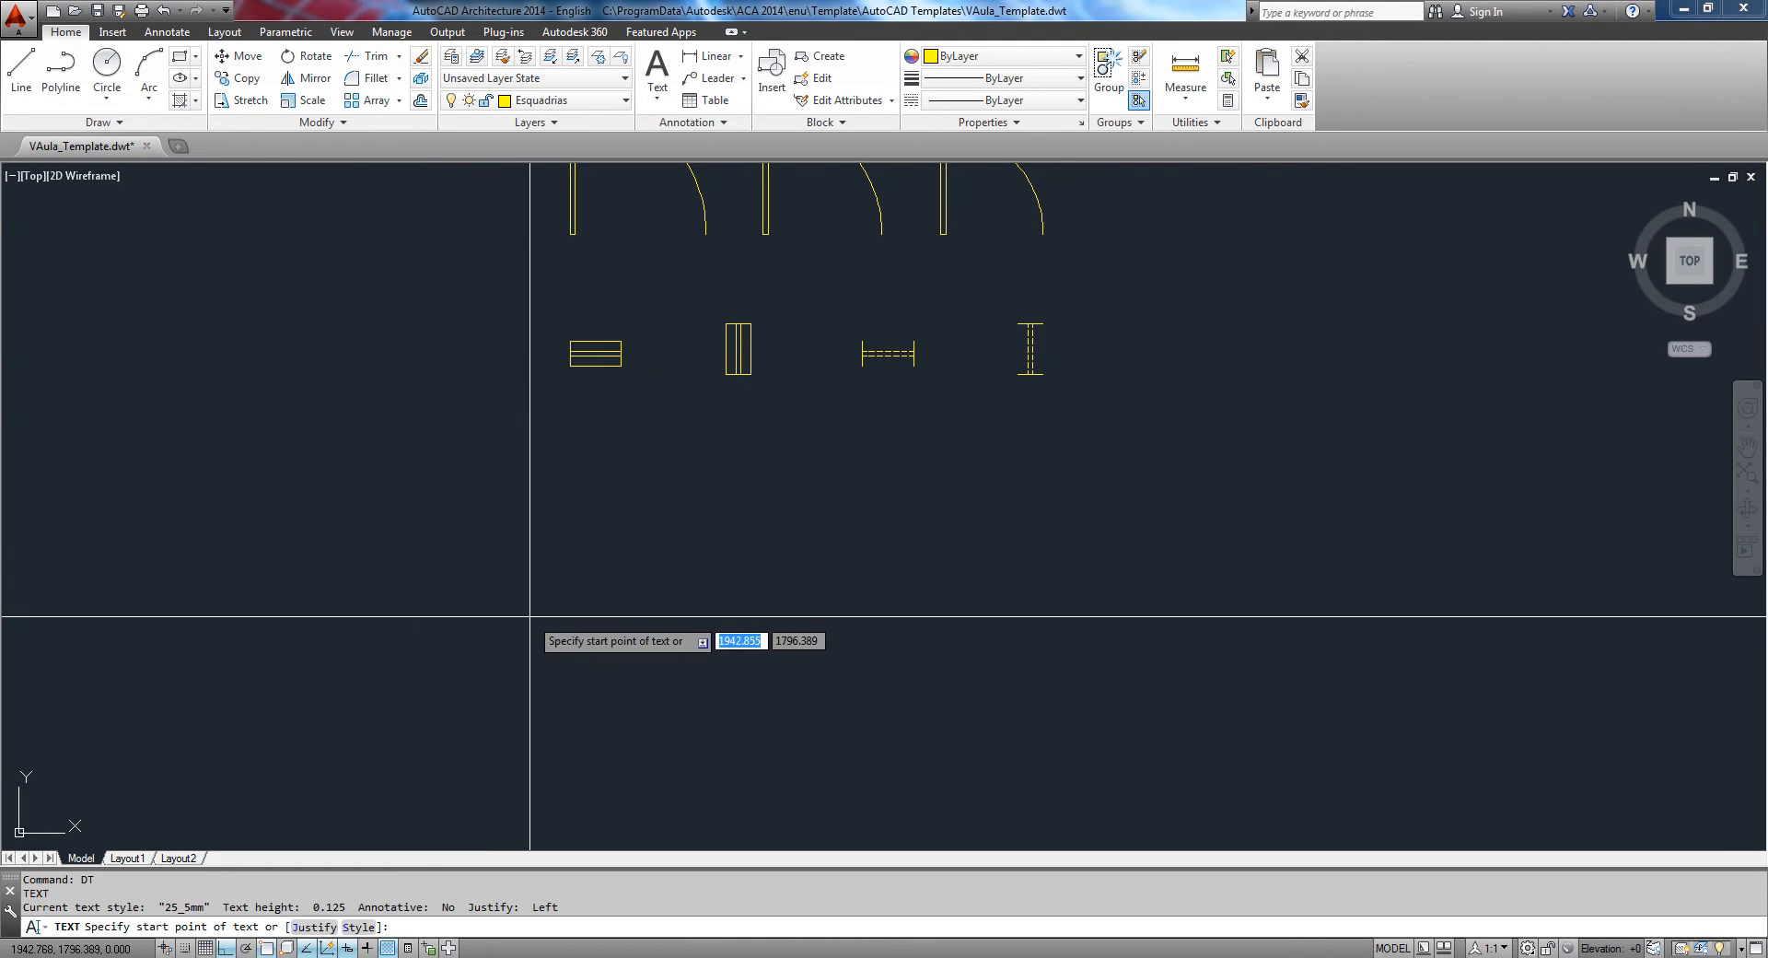
left_click(491, 593)
type("1:25")
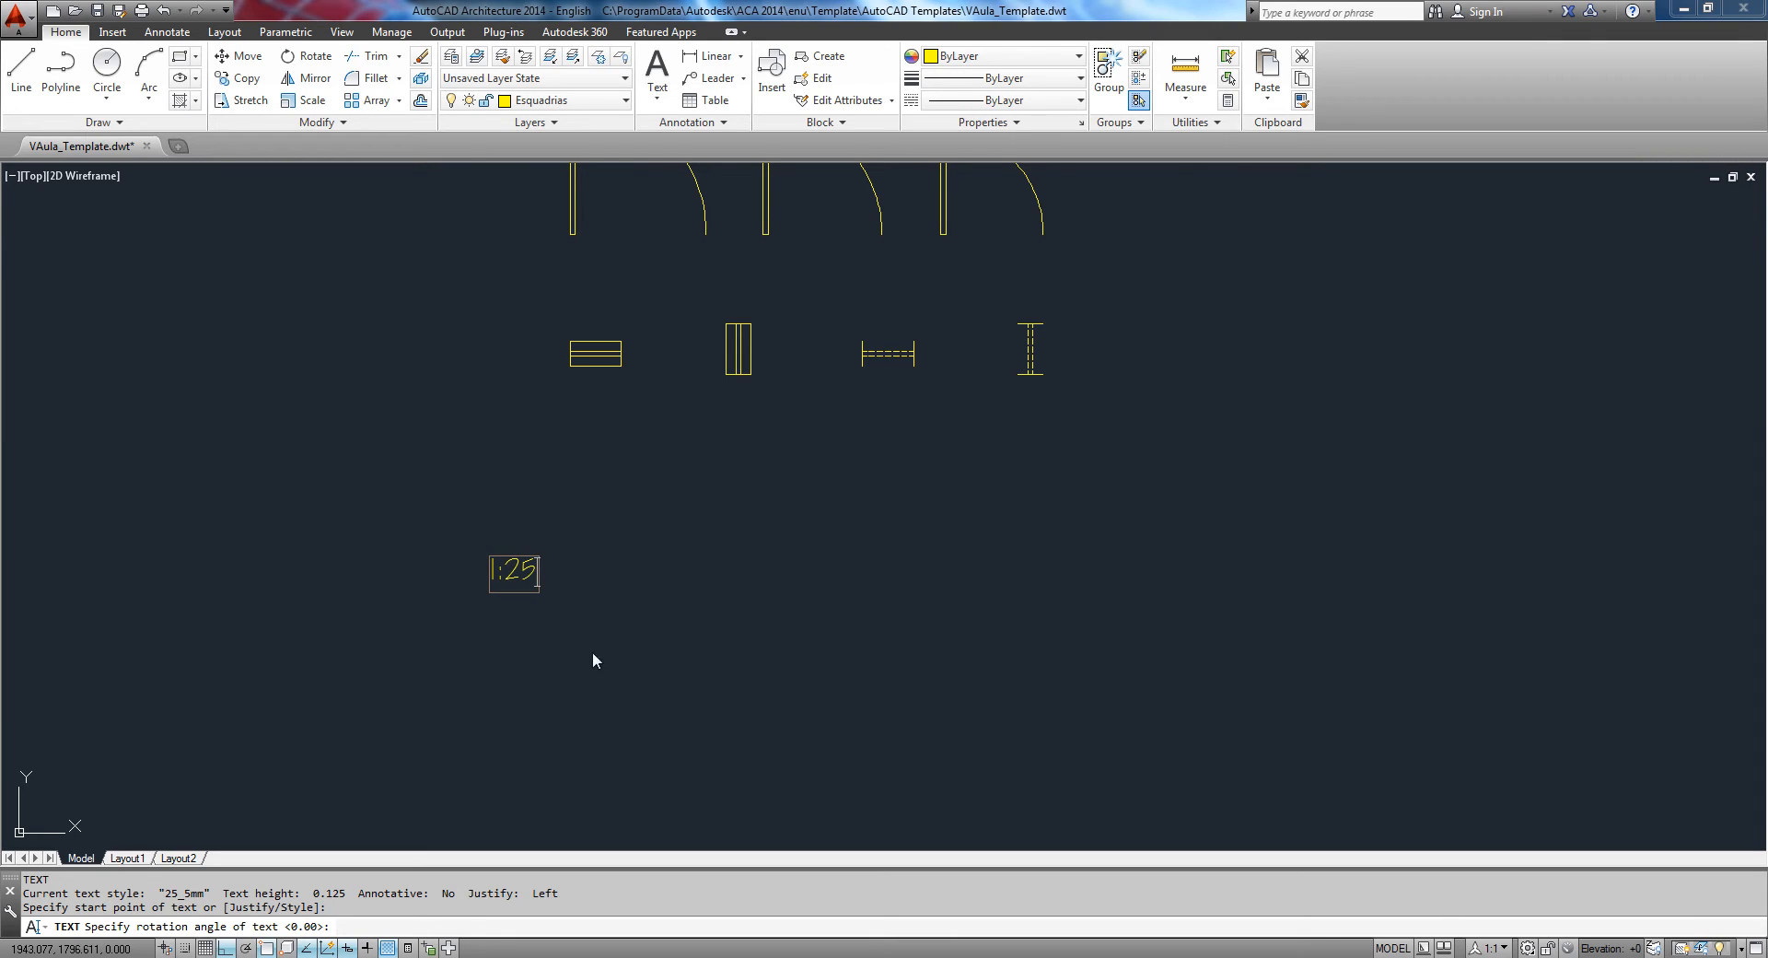
key("Return")
key("Return")
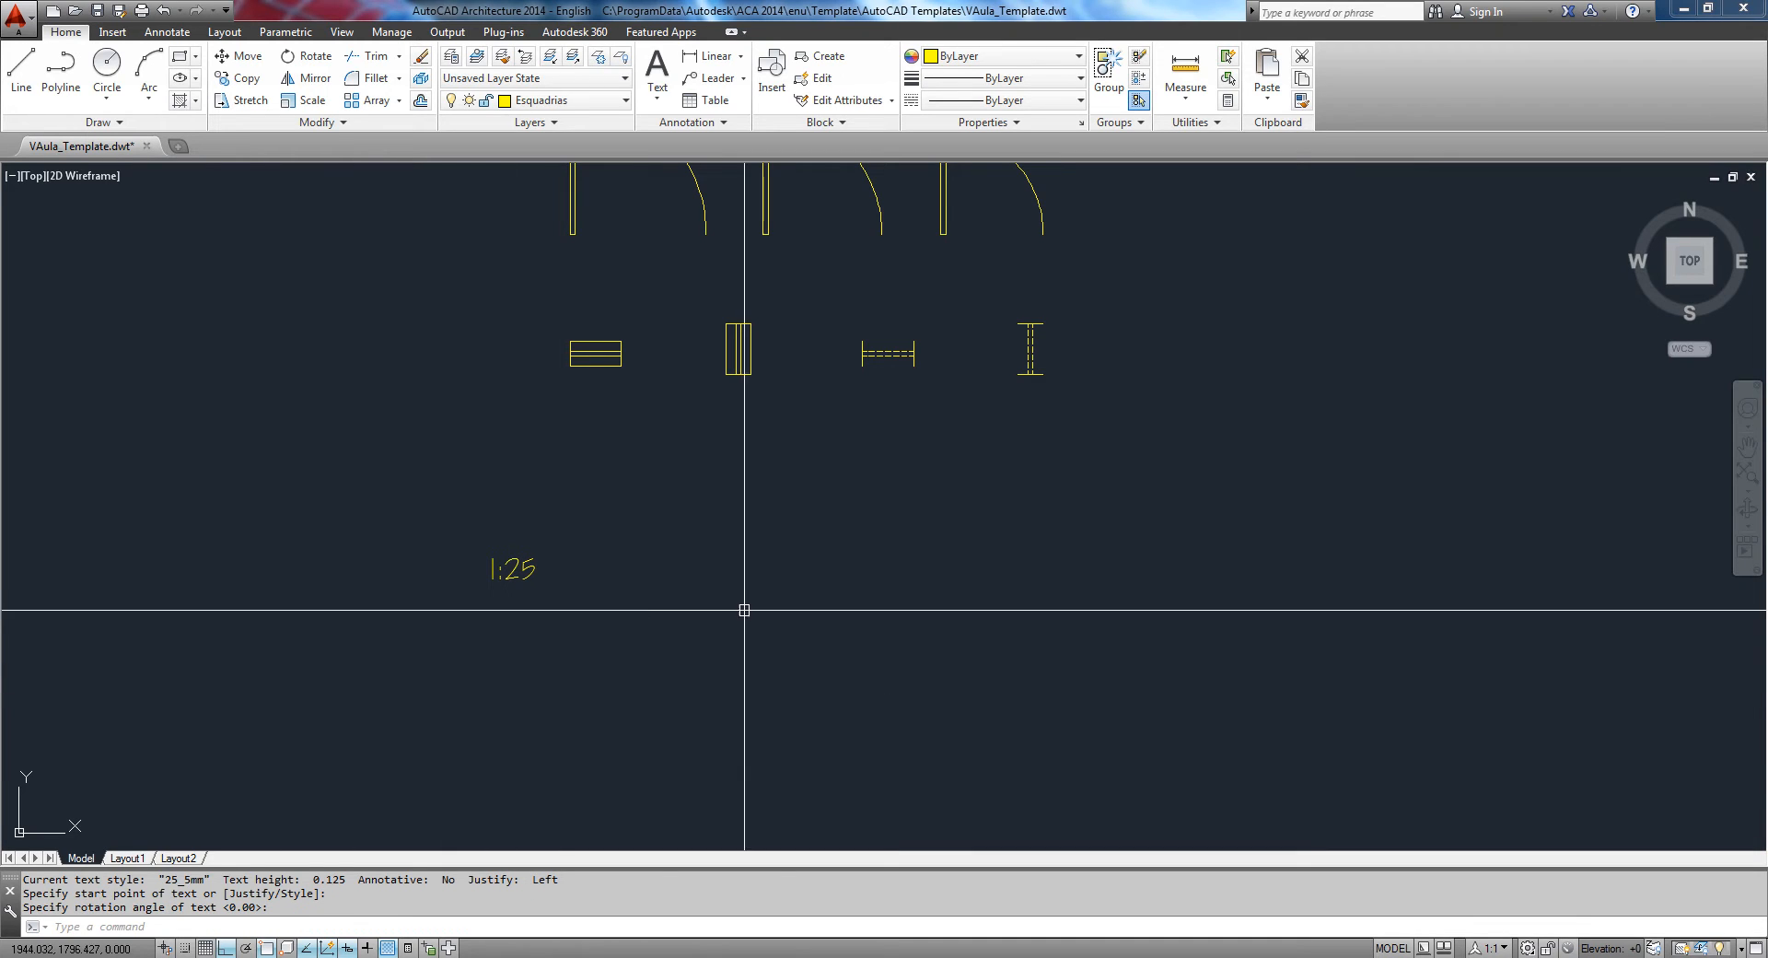
Step: Make 25_3mm the current text style
middle_click_drag(611, 621, 572, 544)
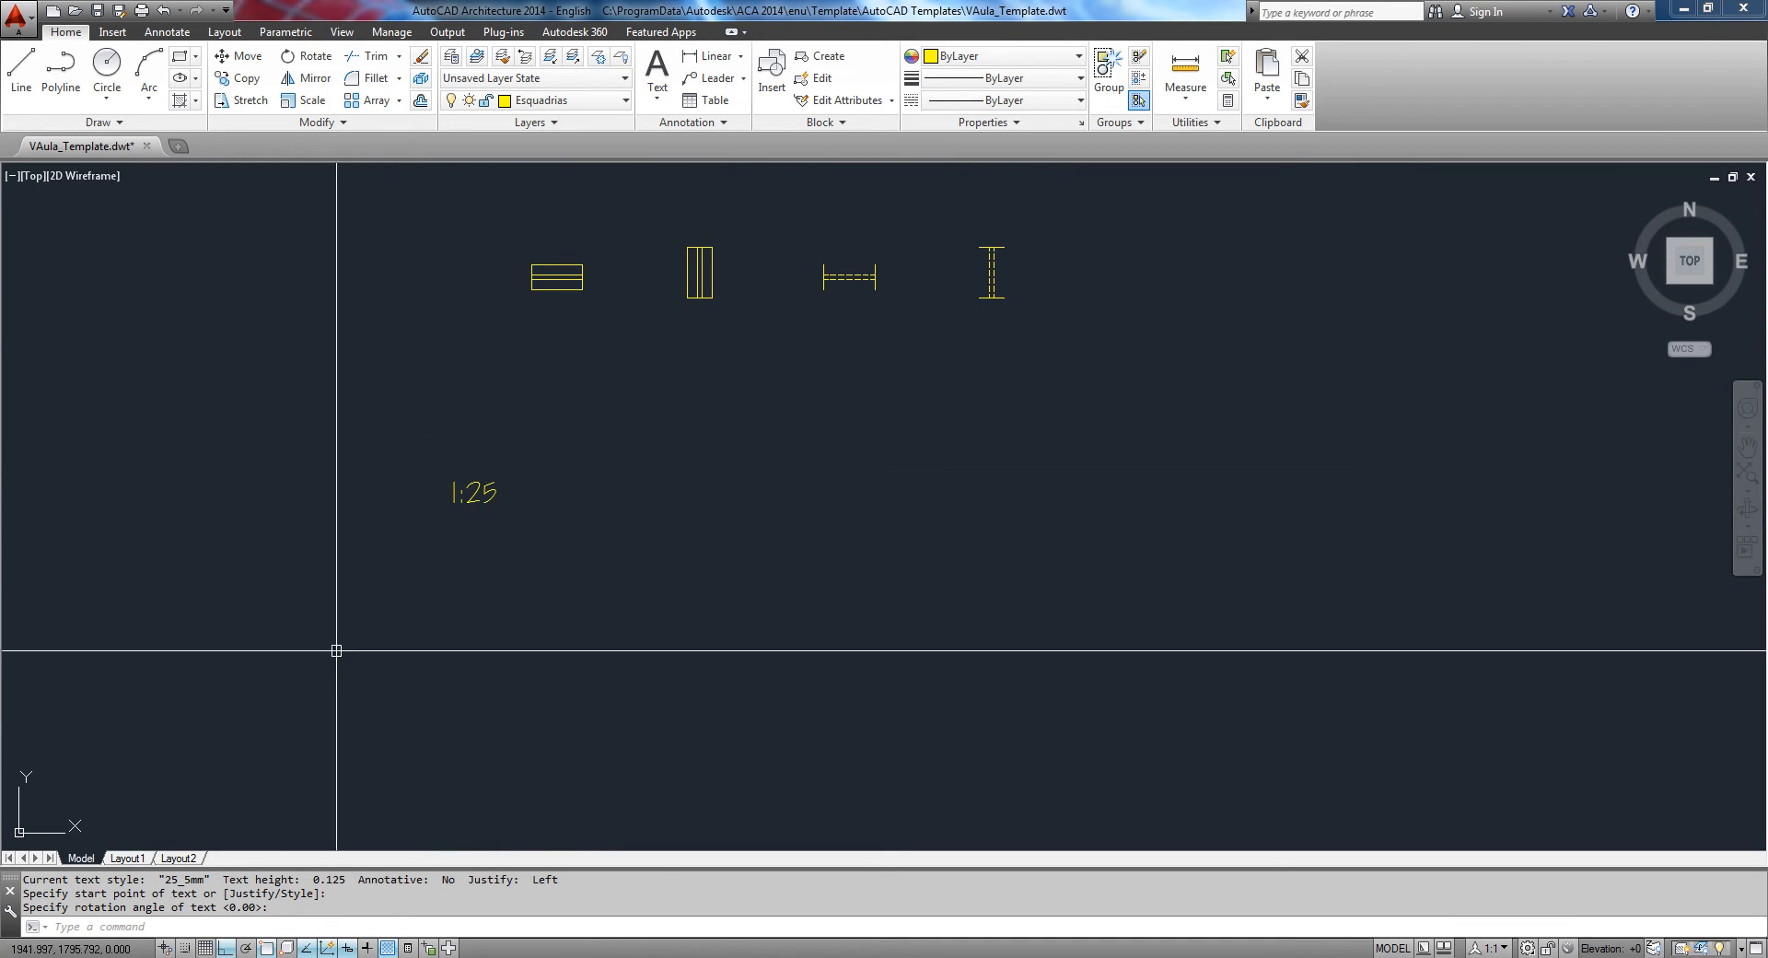
left_click(164, 33)
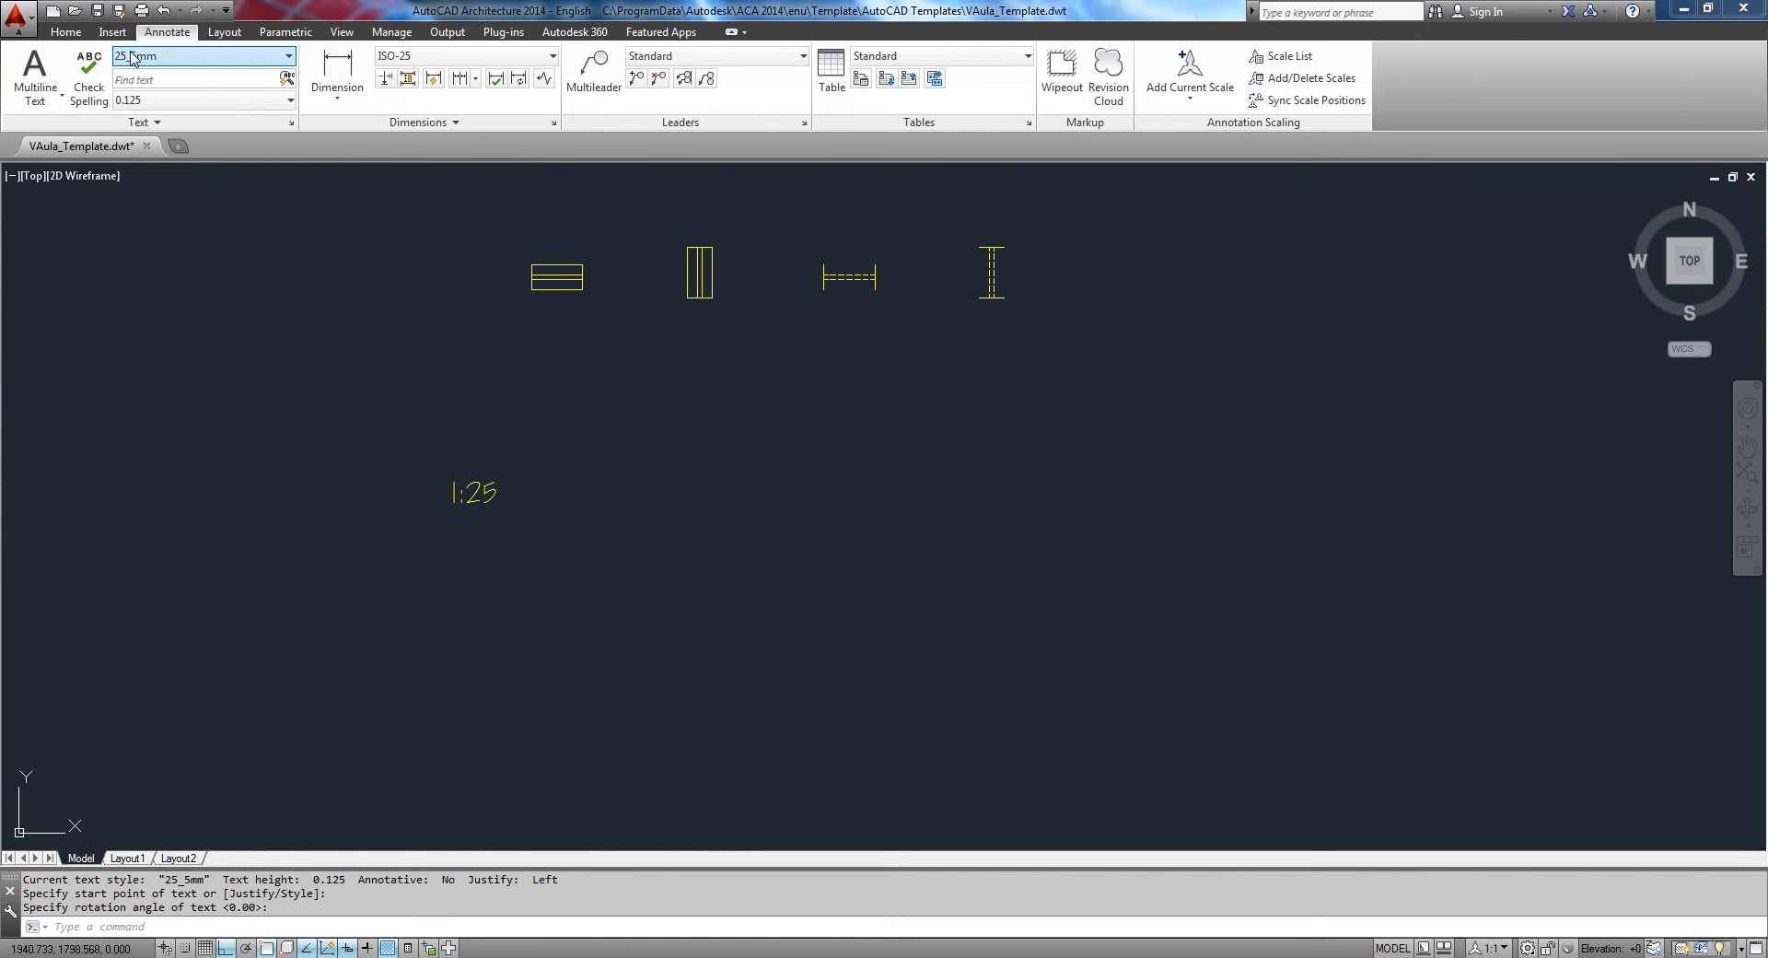
left_click(200, 61)
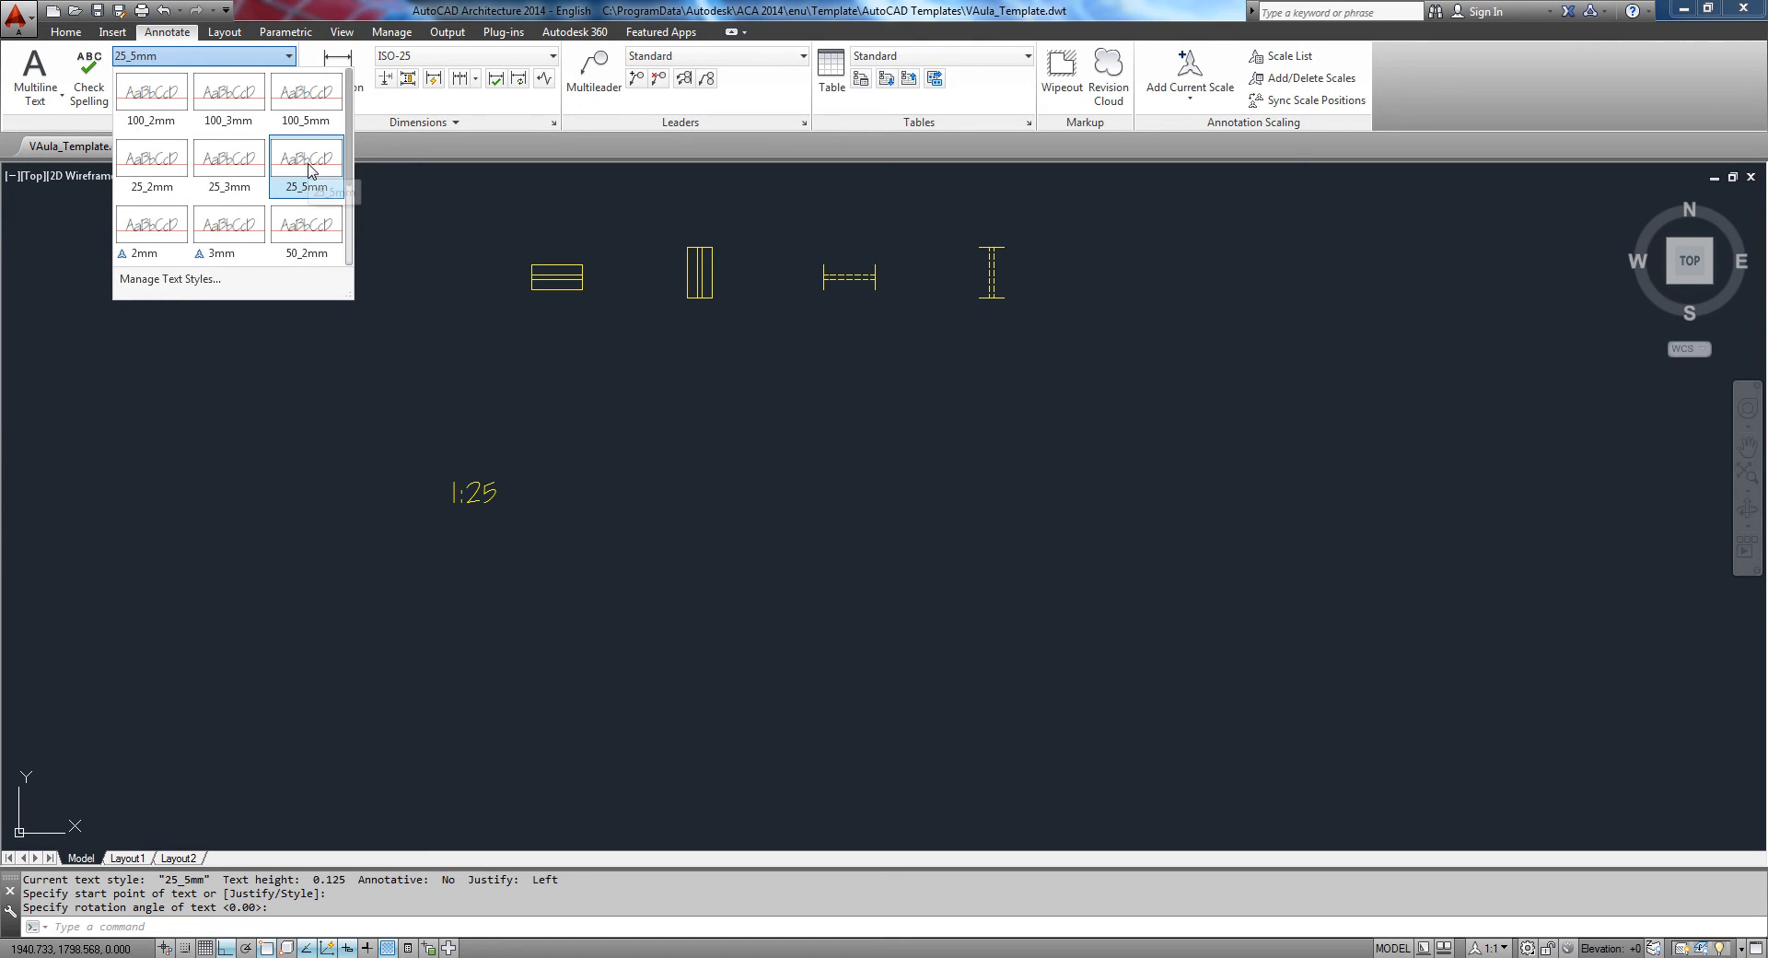
left_click(228, 163)
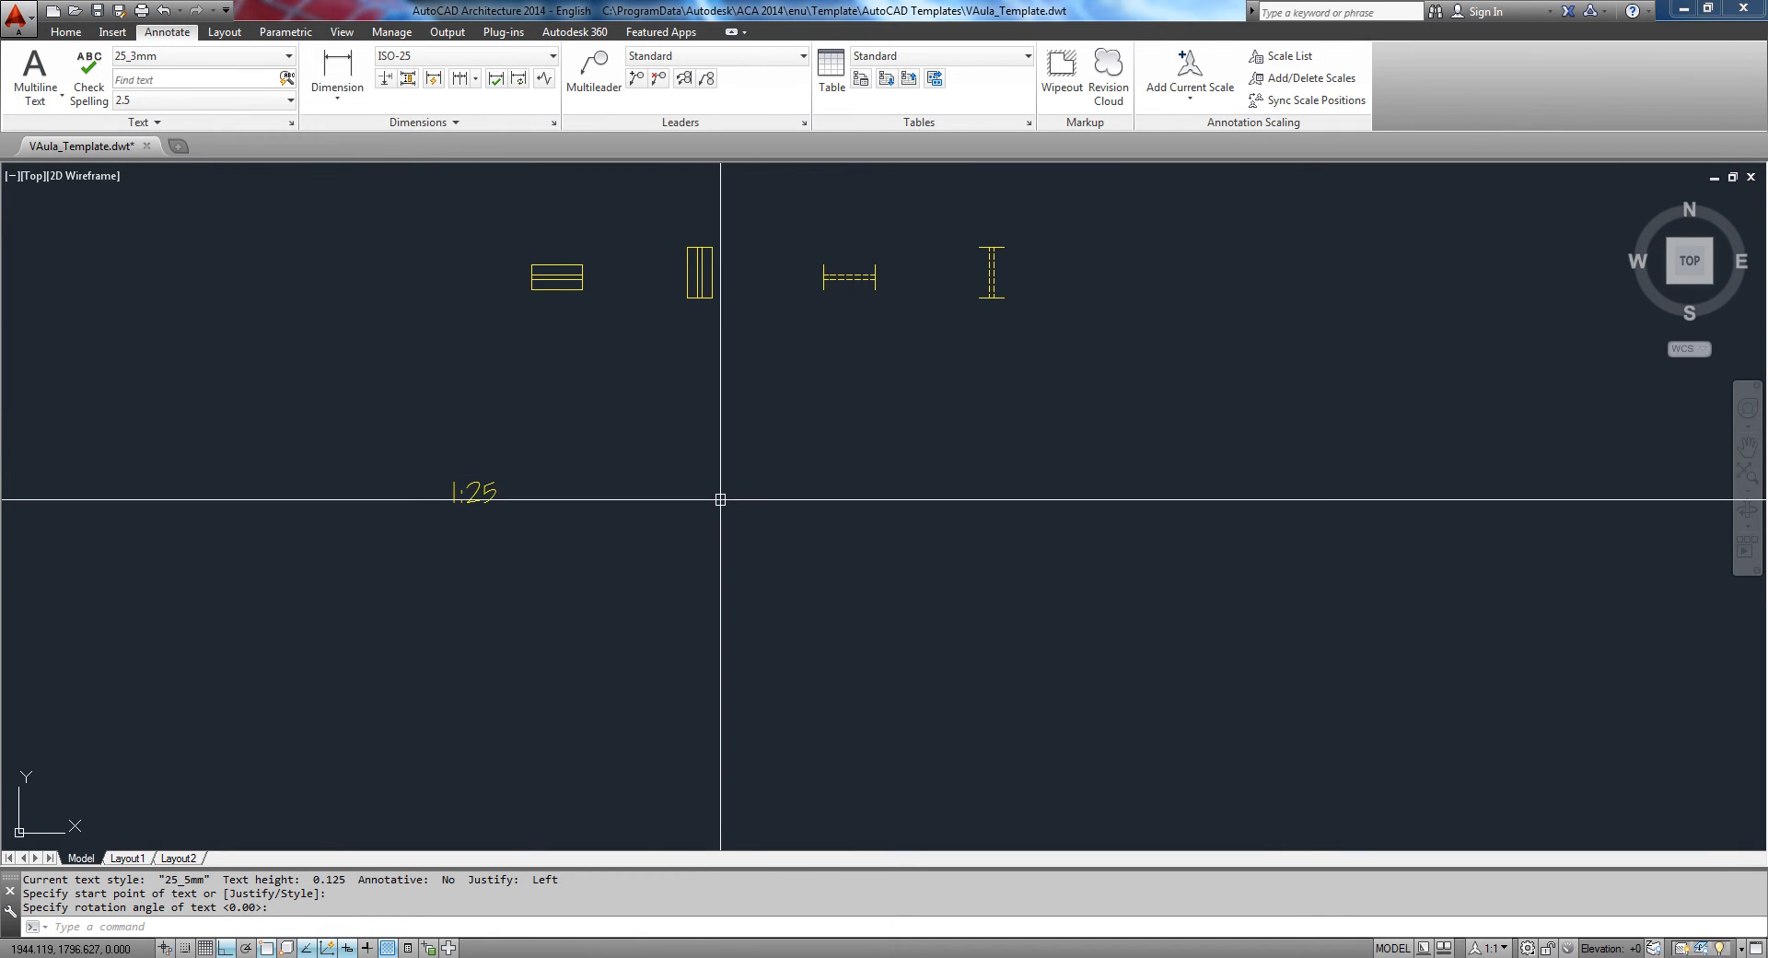
Step: Place the single-line text "AMBIENTE" beside the 1:25 label with no rotation
type("Dt")
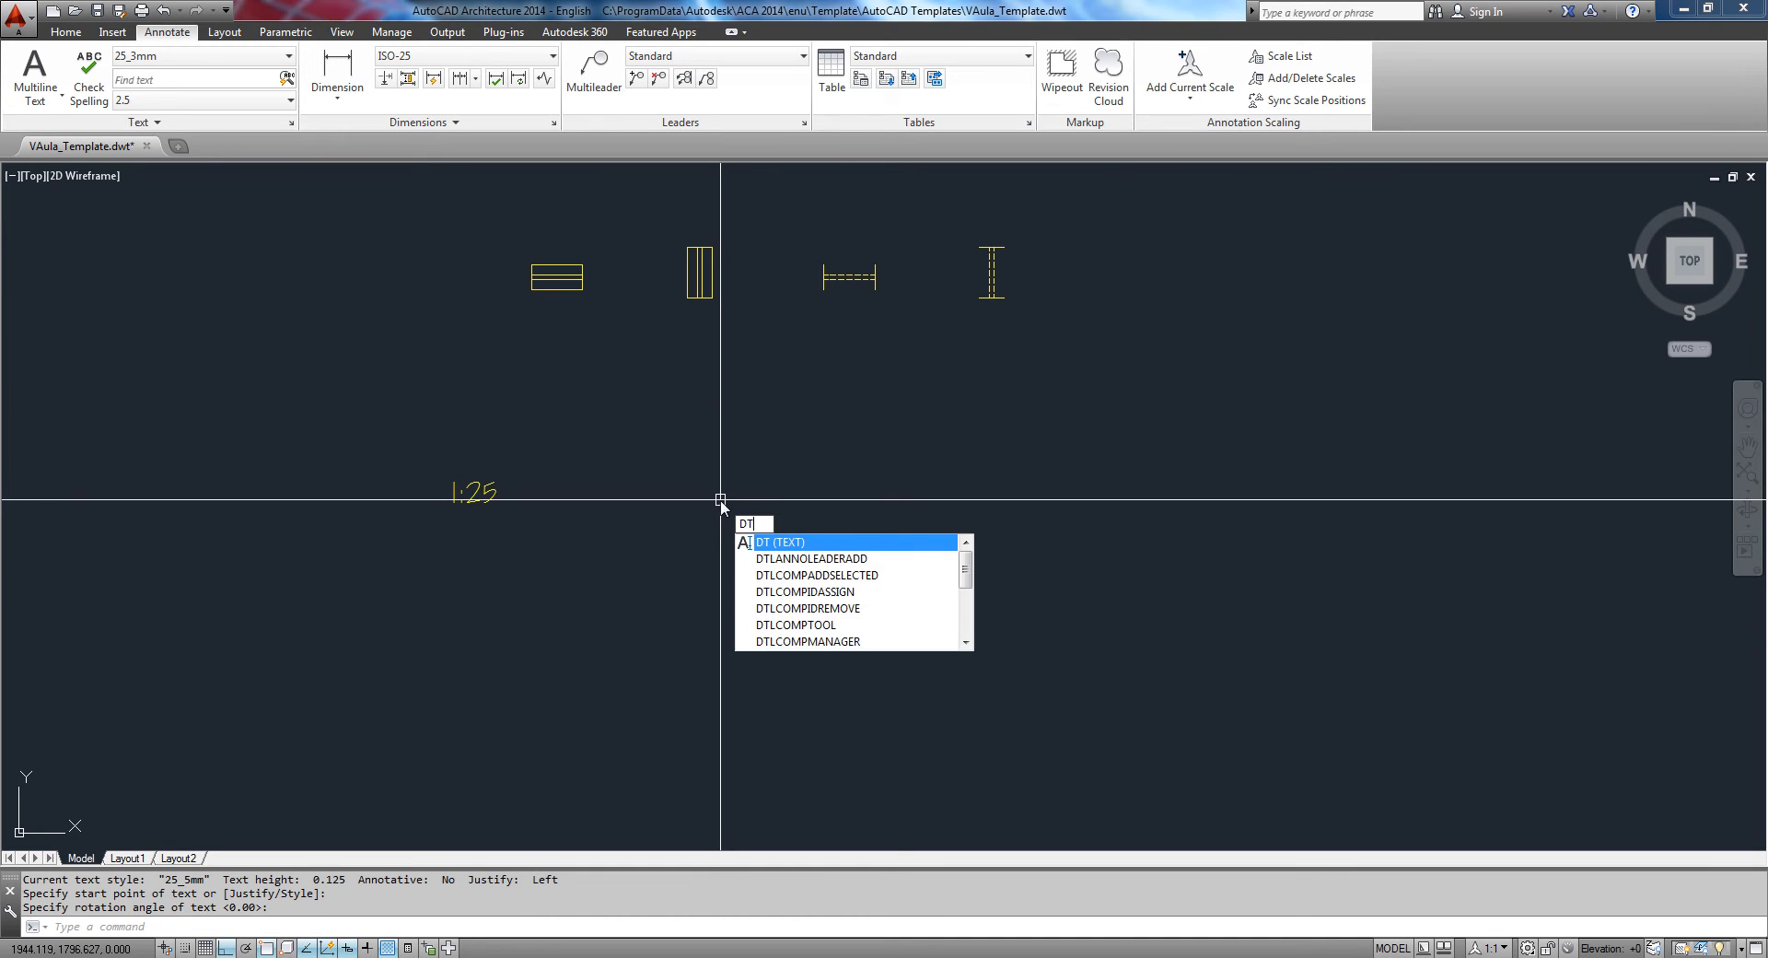
key("Return")
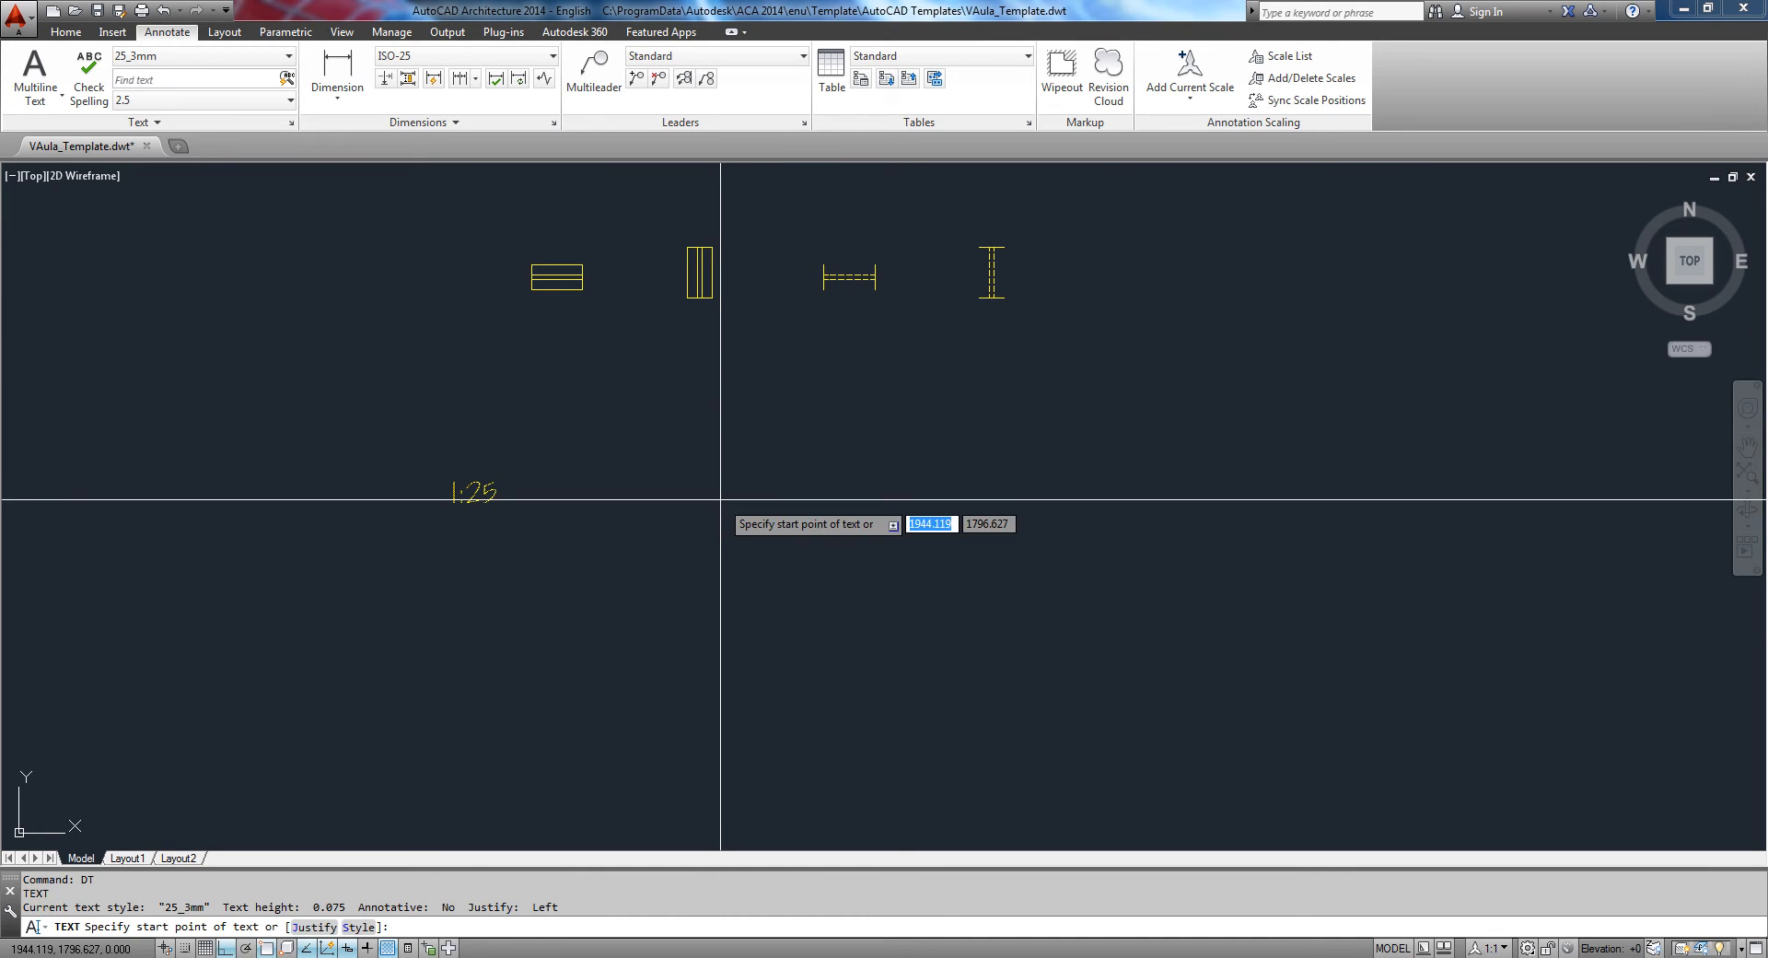
left_click(540, 506)
key("Return")
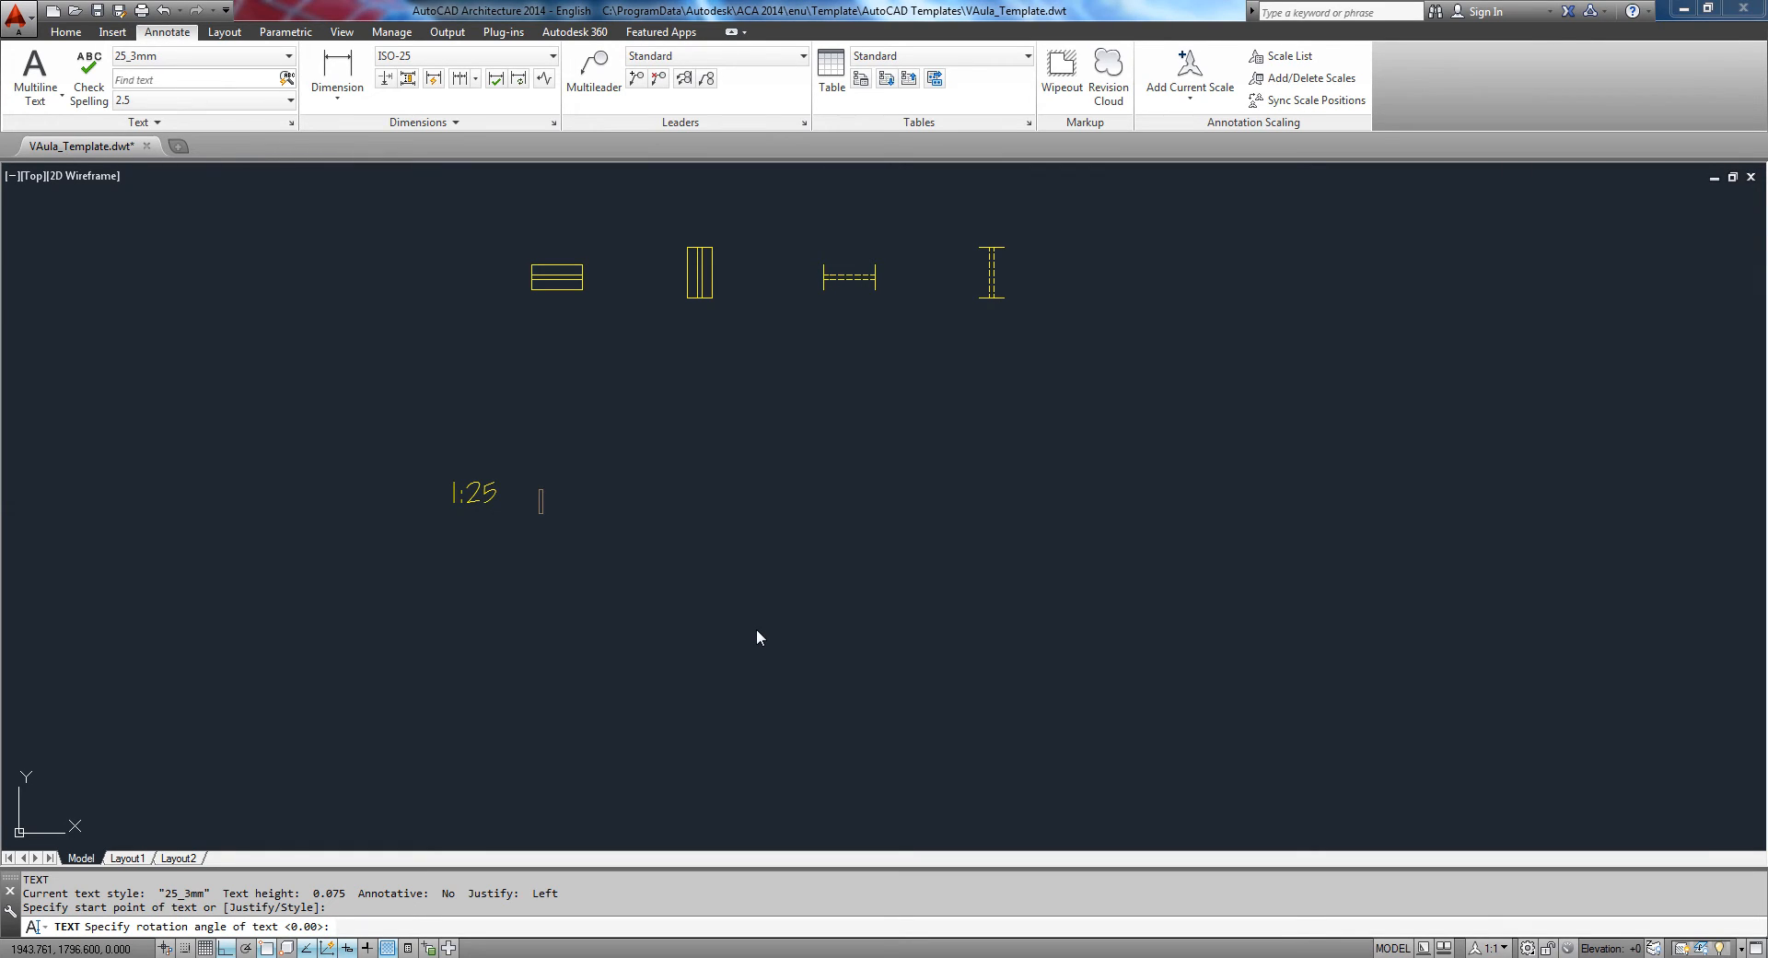
type("AMBIENTE")
left_click(674, 514)
key("Return")
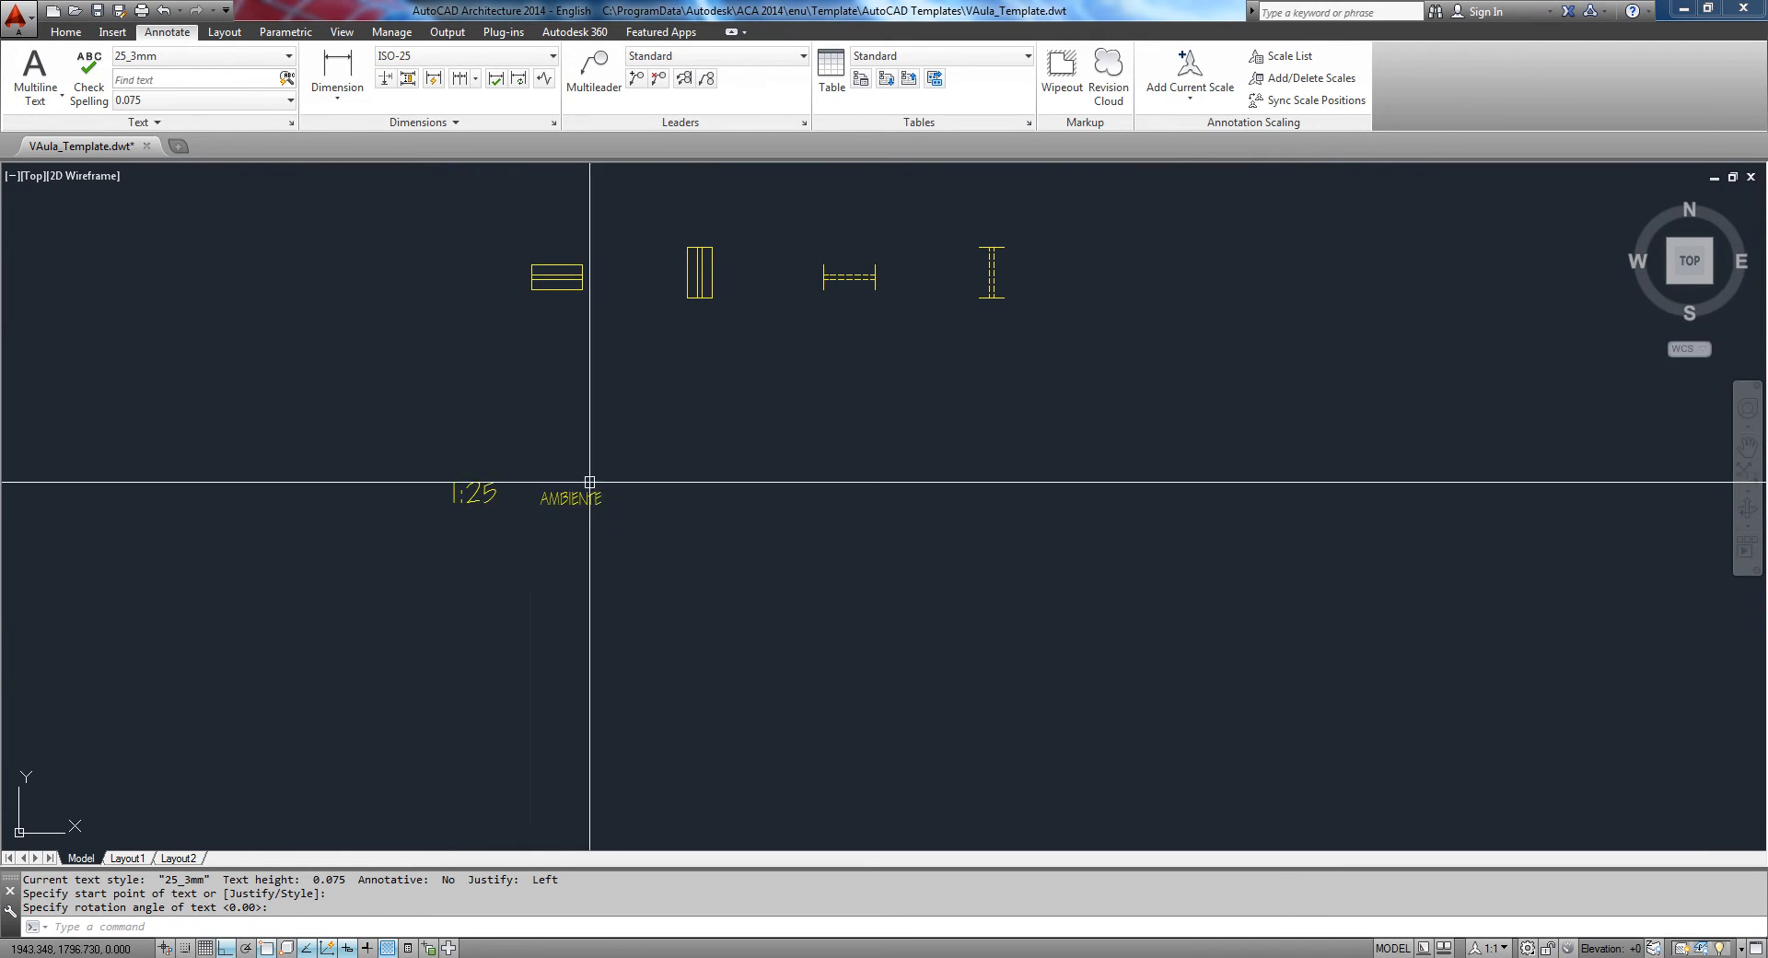
Step: Copy the AMBIENTE text directly below the original
scroll(562, 522, "up", 5)
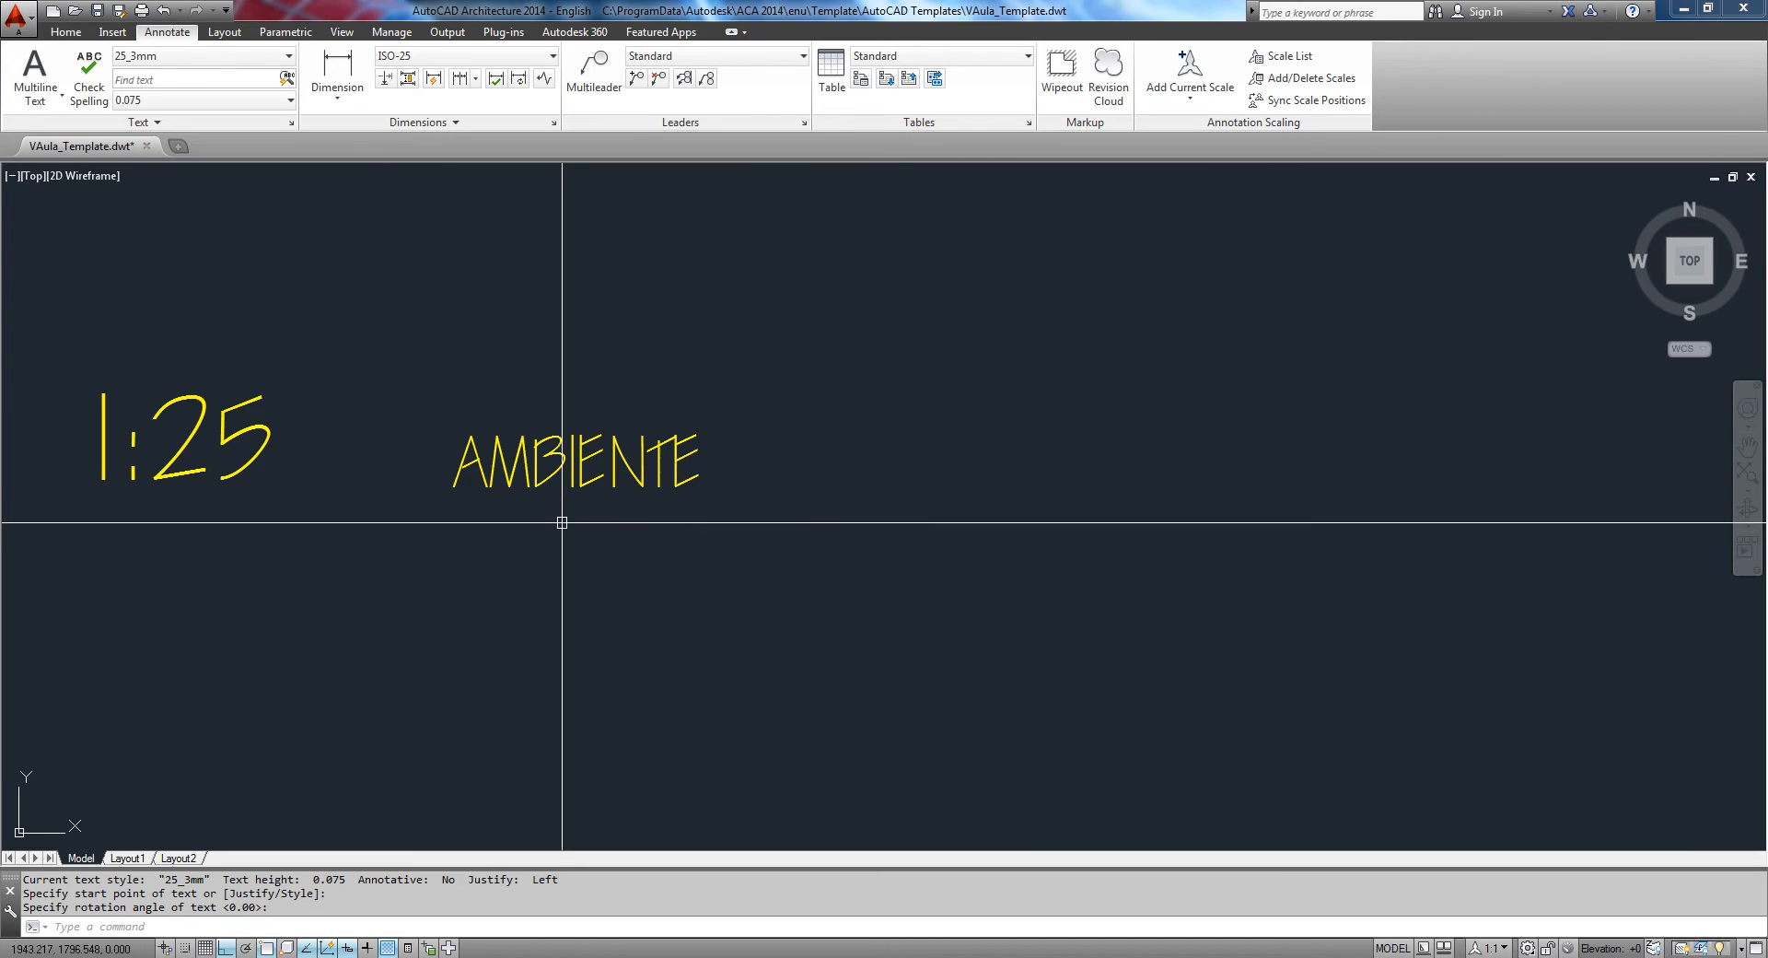
left_click(735, 522)
left_click(667, 522)
type("co")
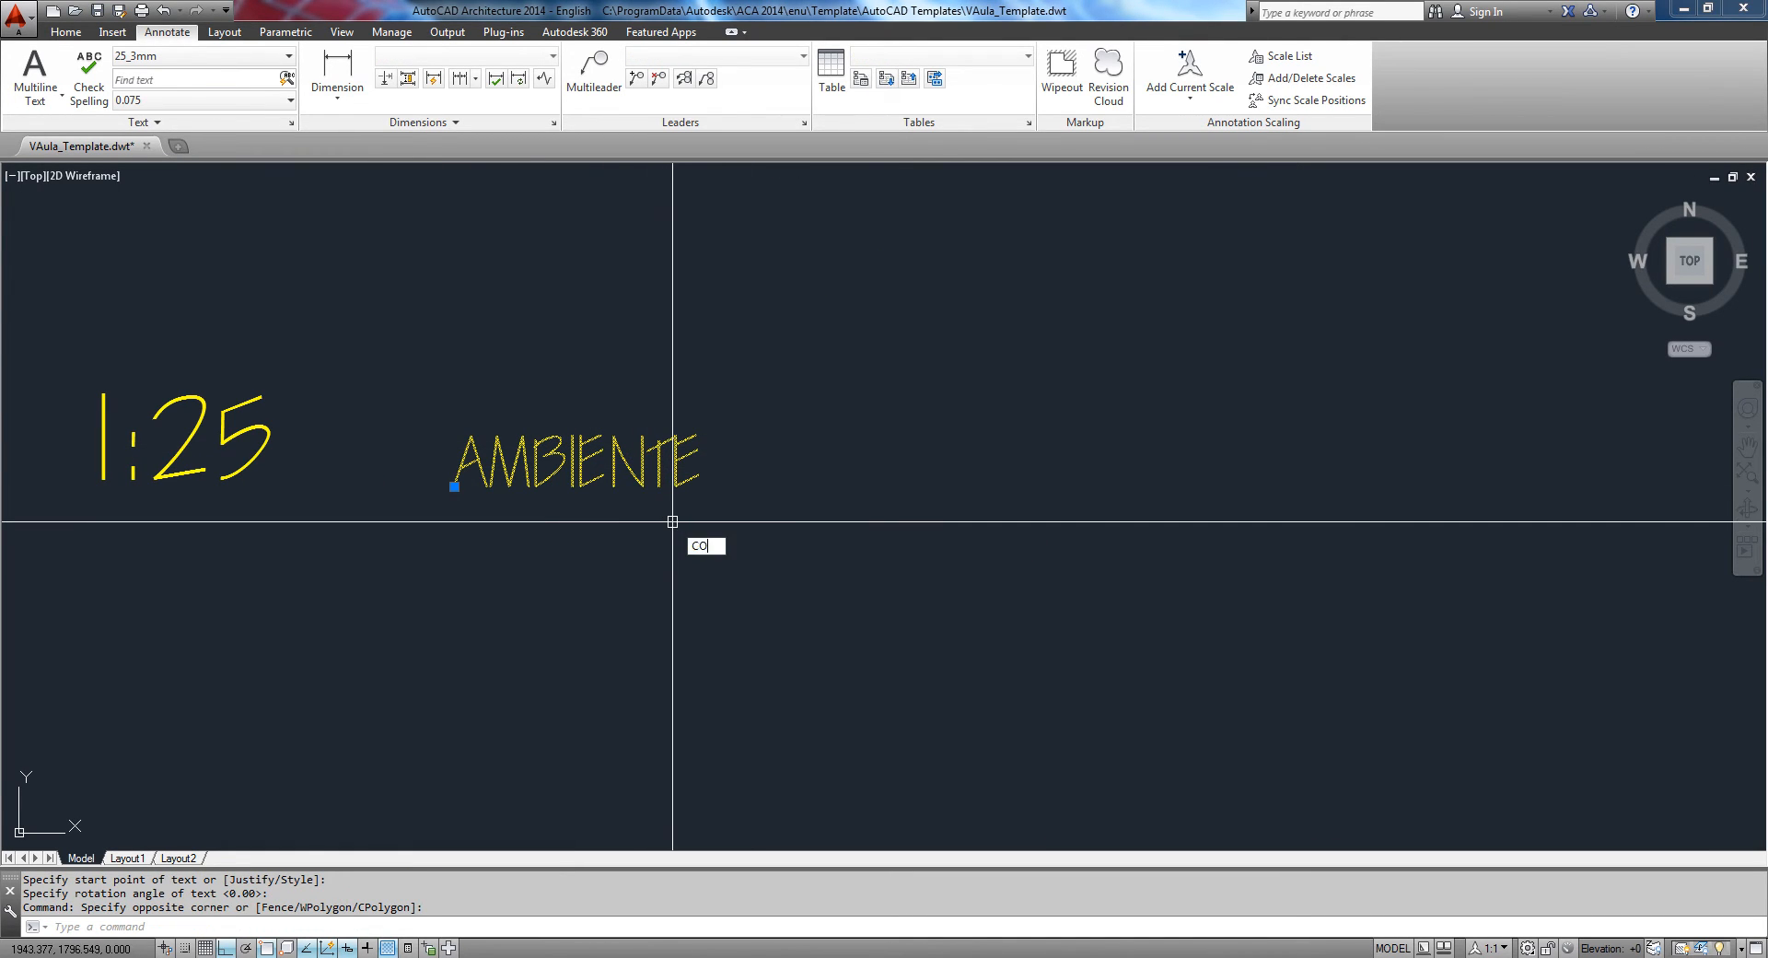
key("Return")
left_click(799, 420)
left_click(802, 505)
key("Escape")
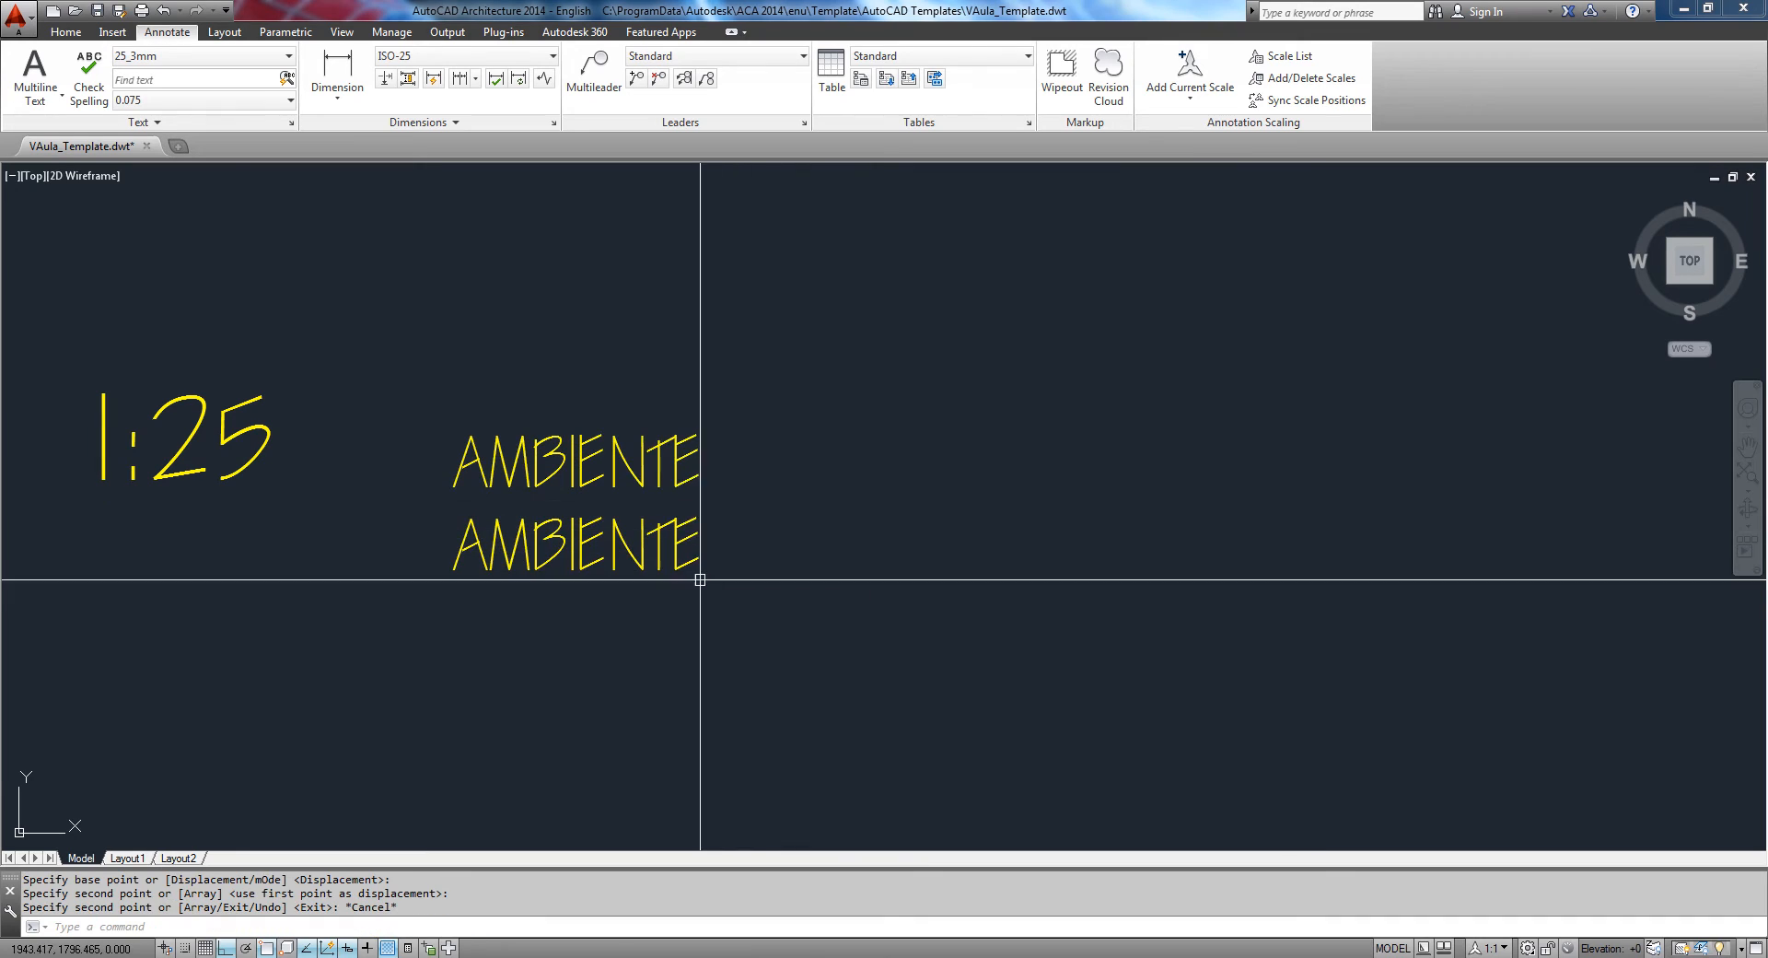
key("Escape")
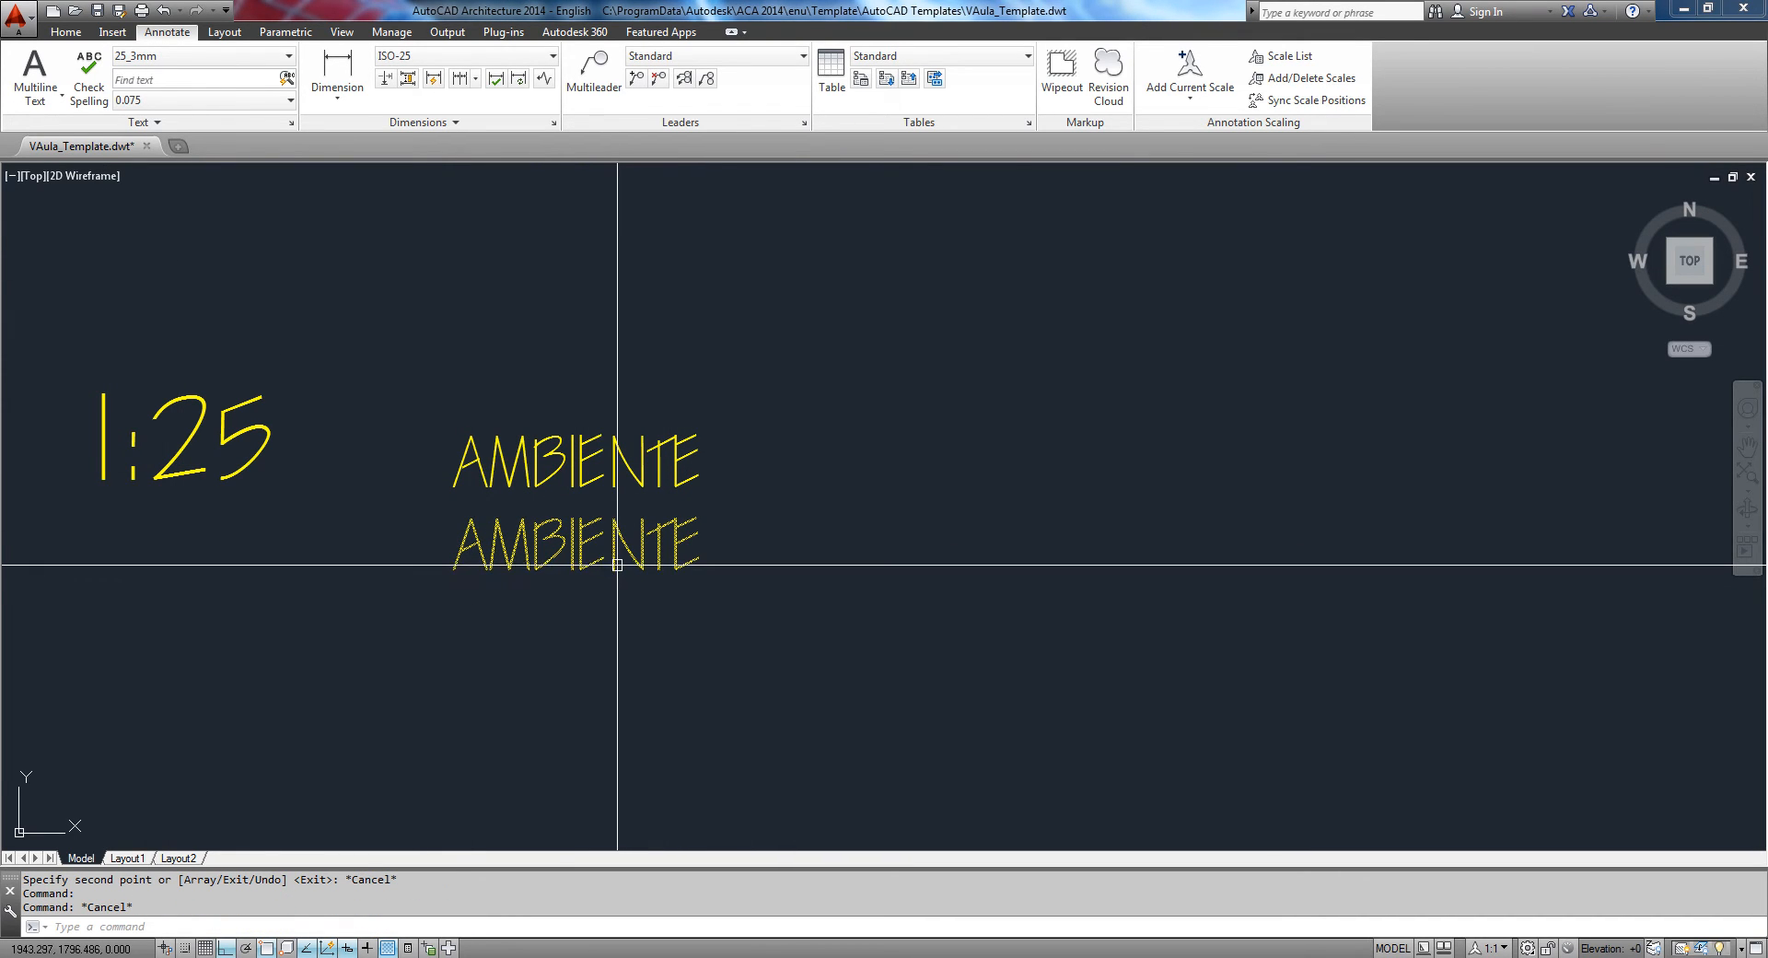
Step: Change the text style of the lower AMBIENTE copy to 25_2mm
left_click(777, 636)
left_click(557, 544)
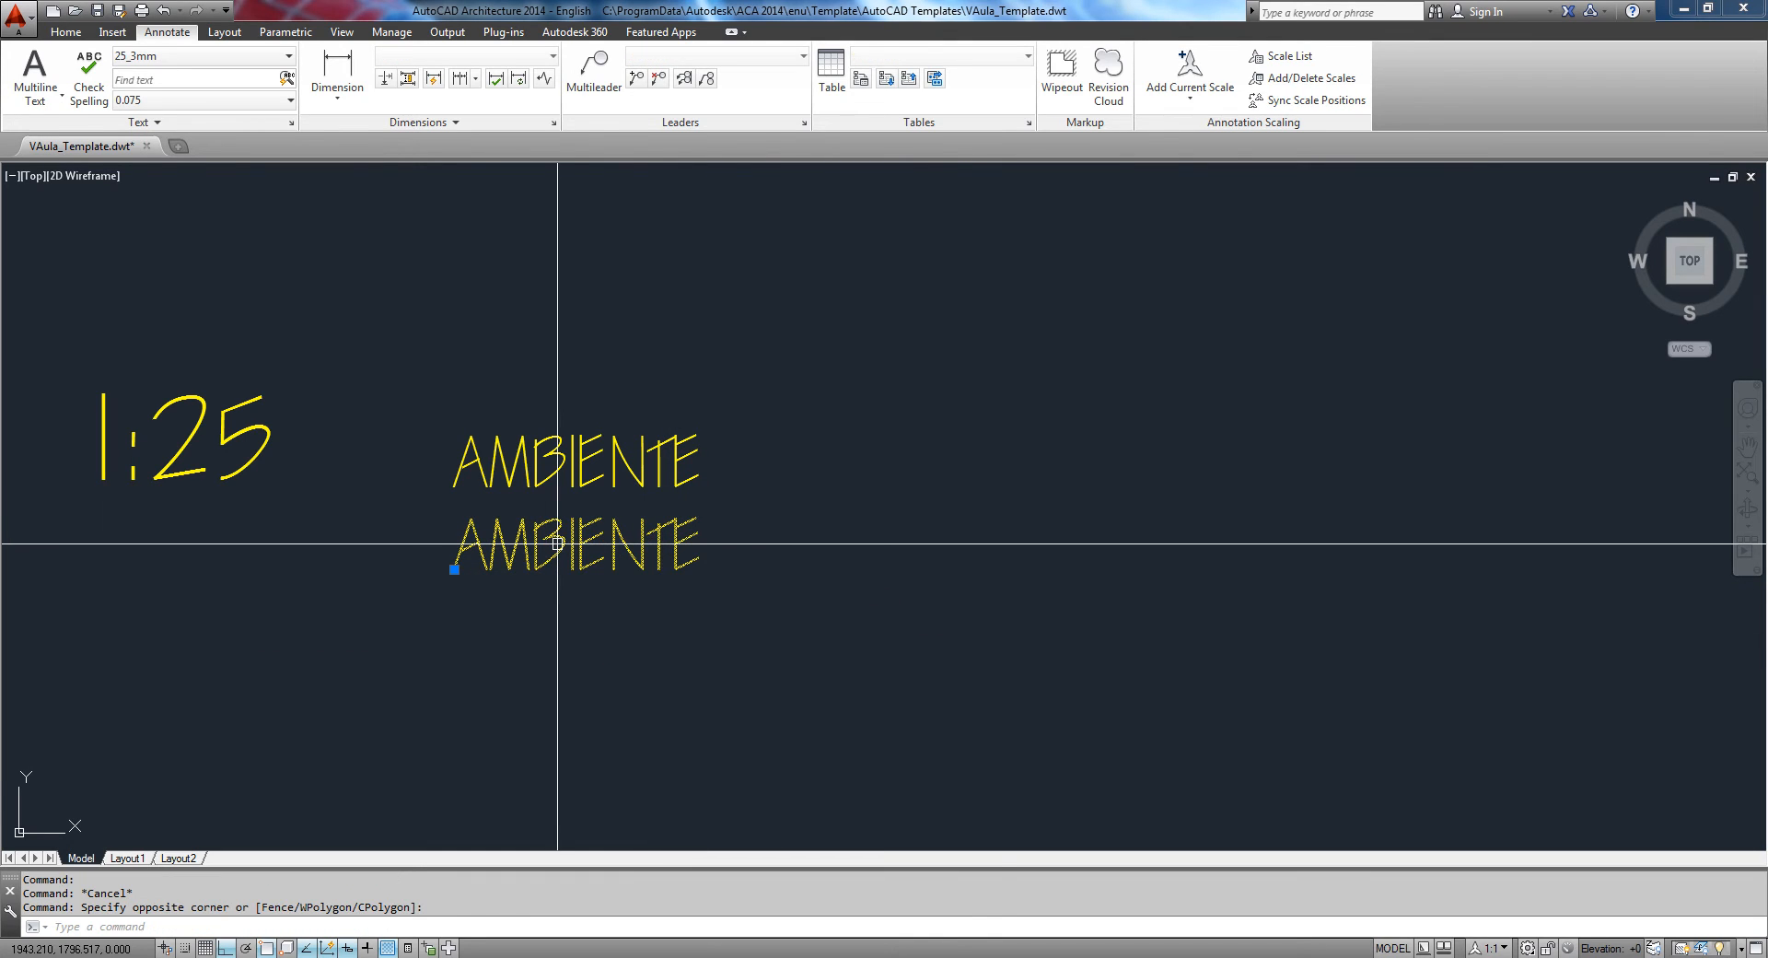
left_click(187, 57)
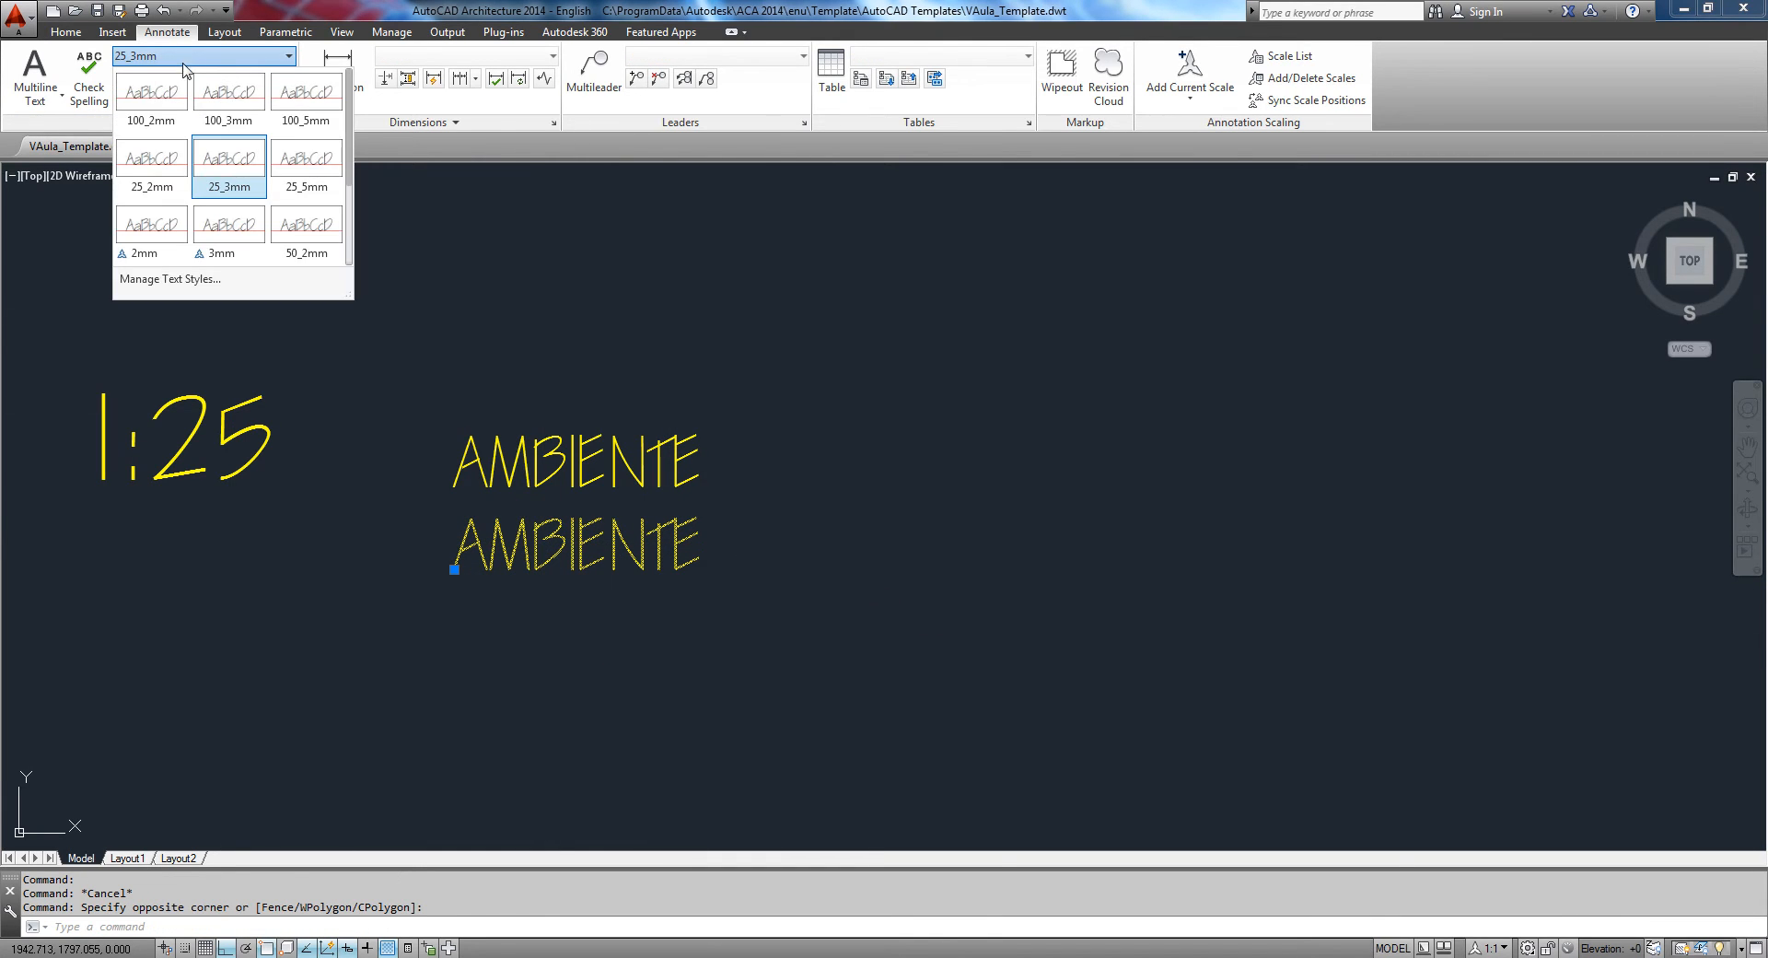
left_click(152, 175)
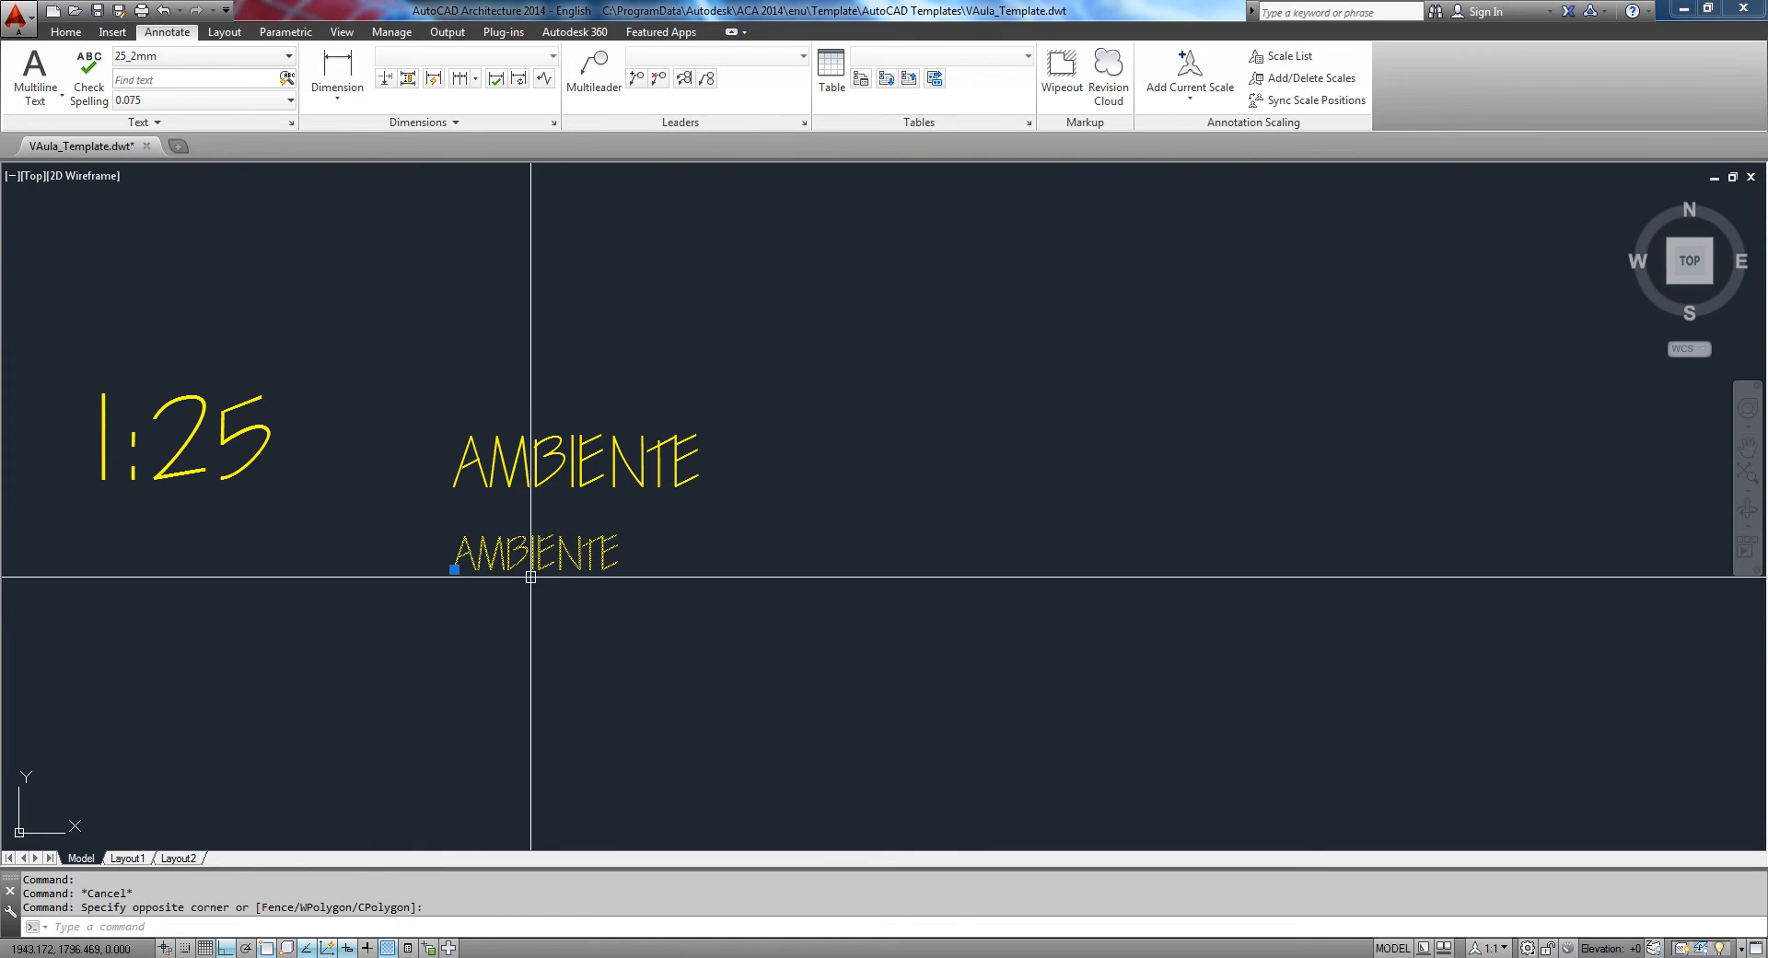
left_click(610, 639)
key("Escape")
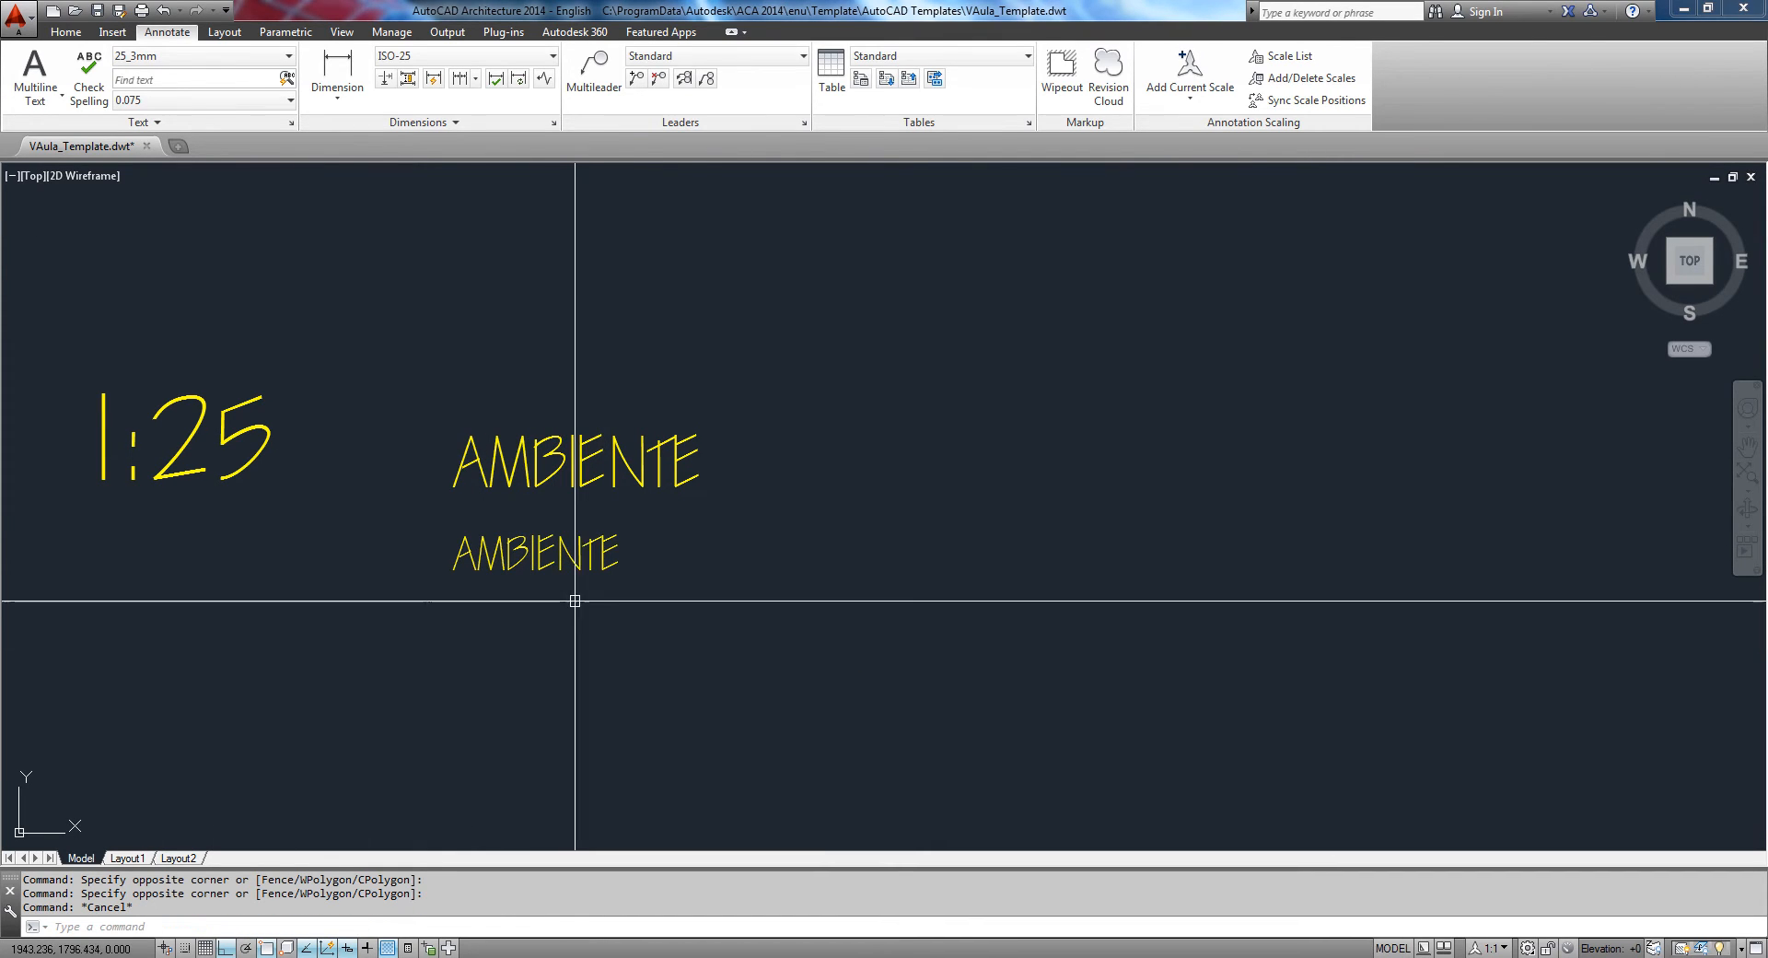
double_click(565, 551)
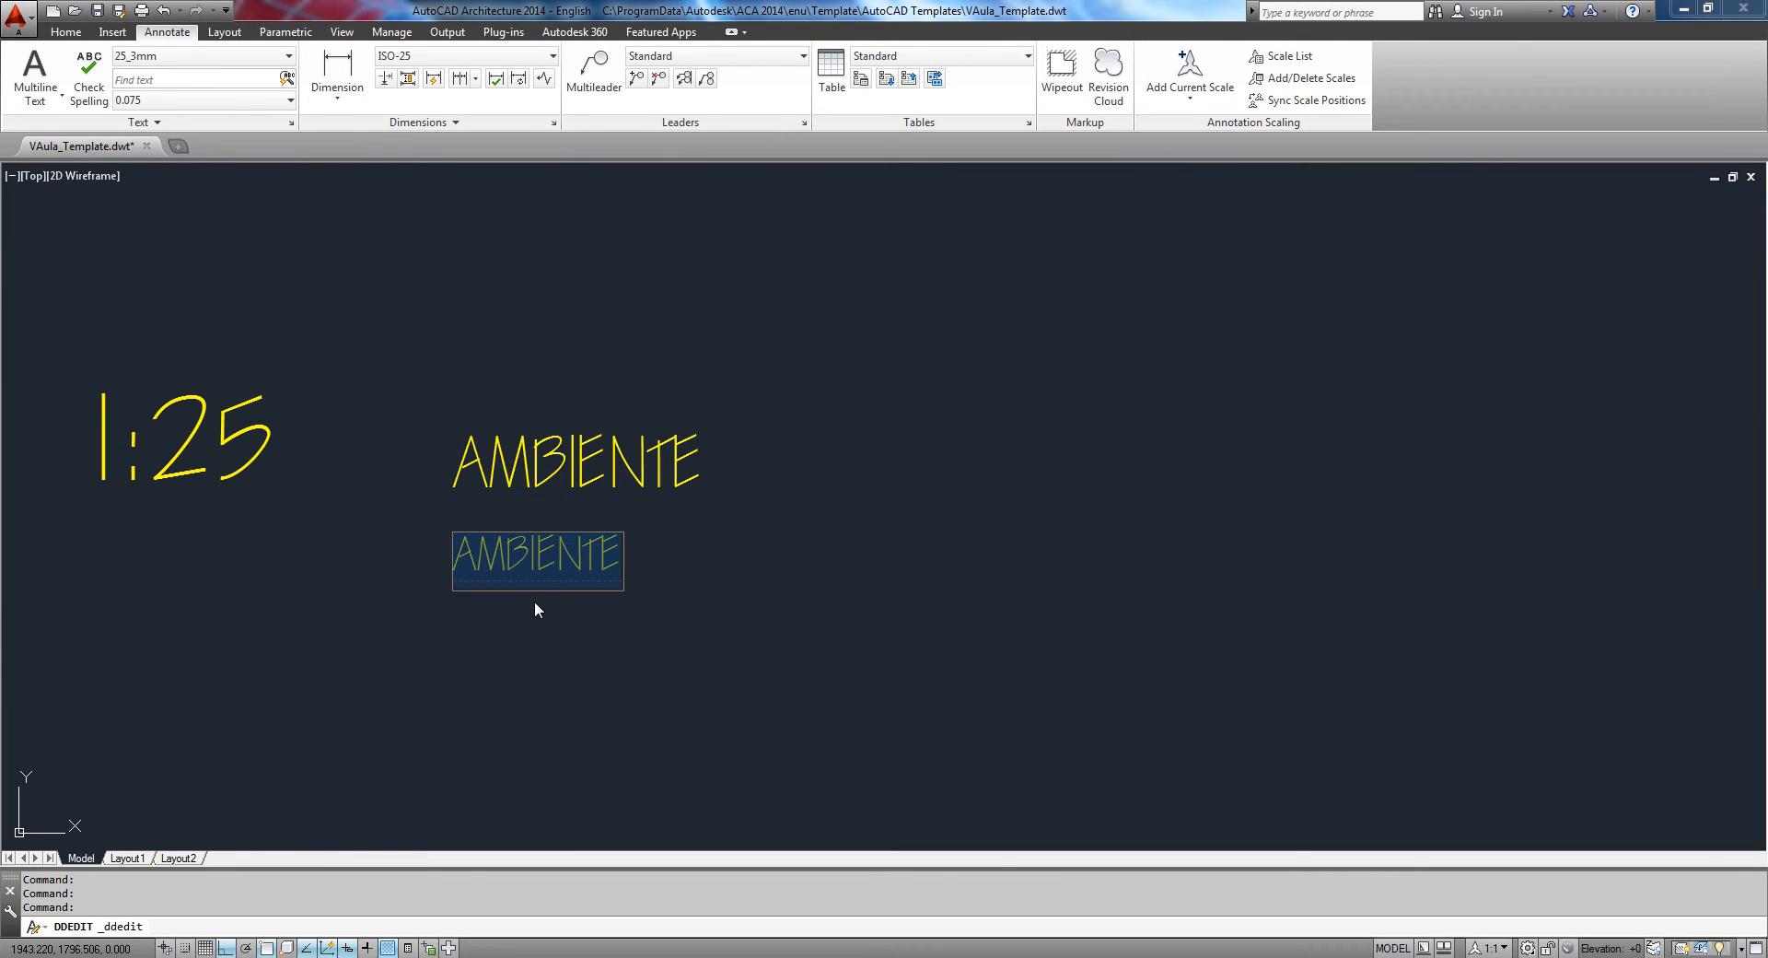
left_click(546, 629)
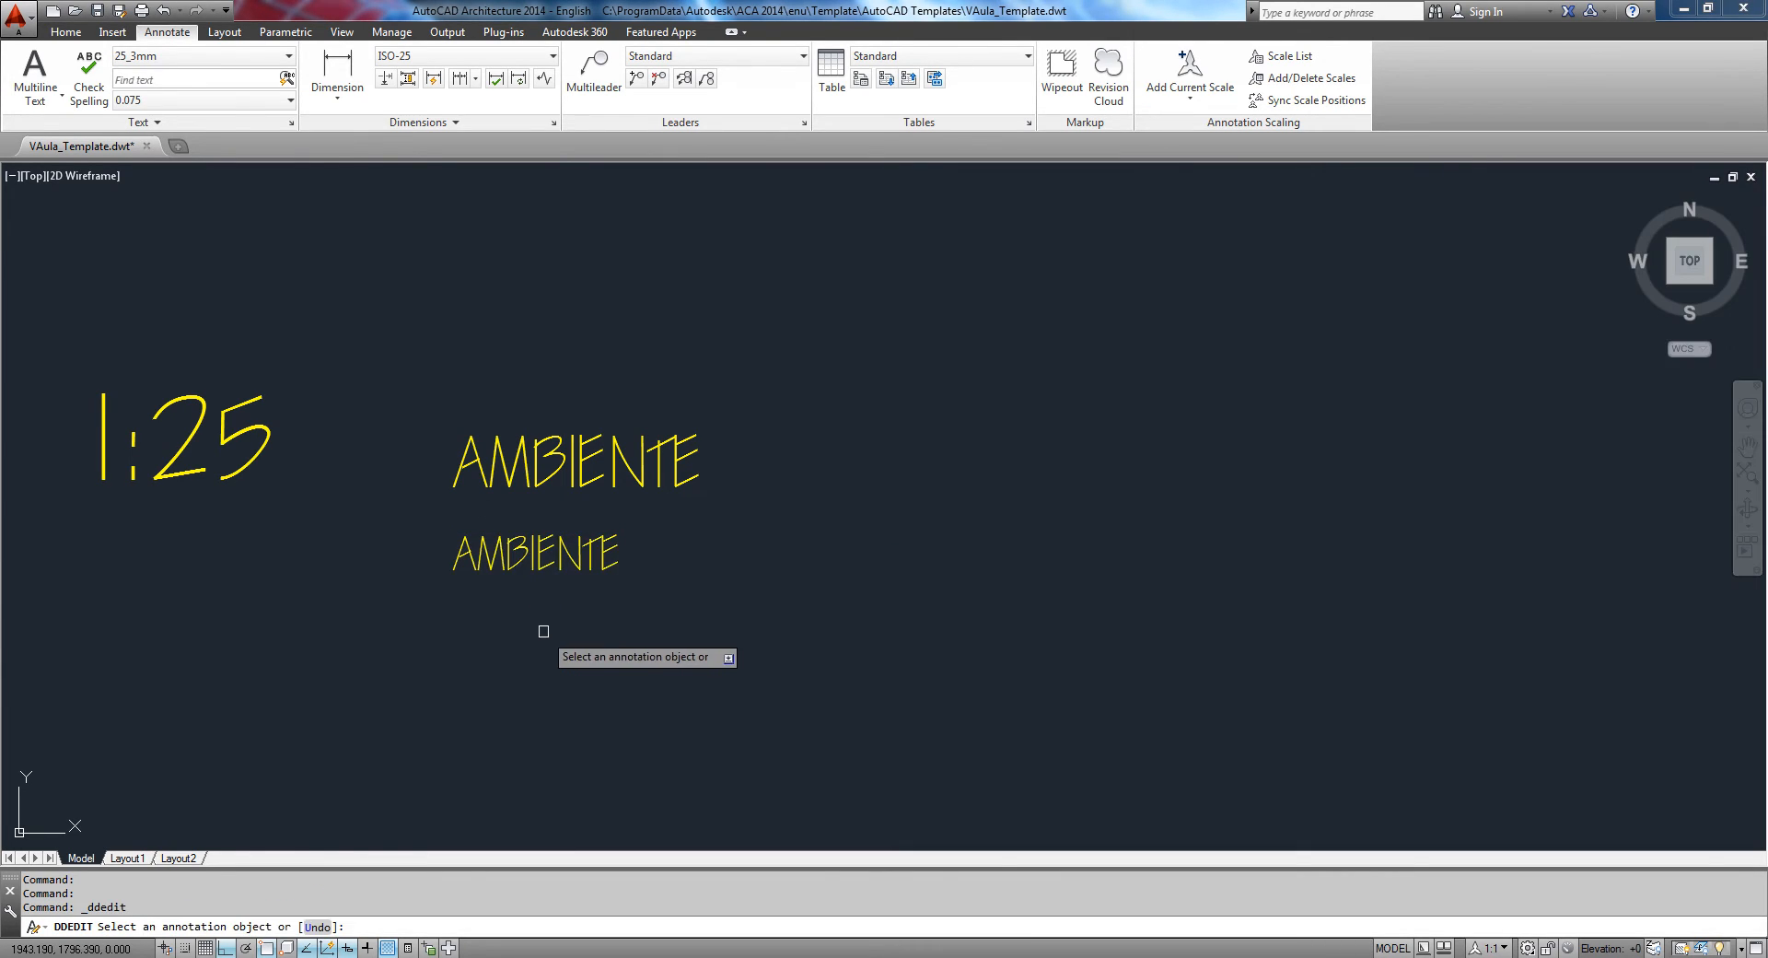
key("Escape")
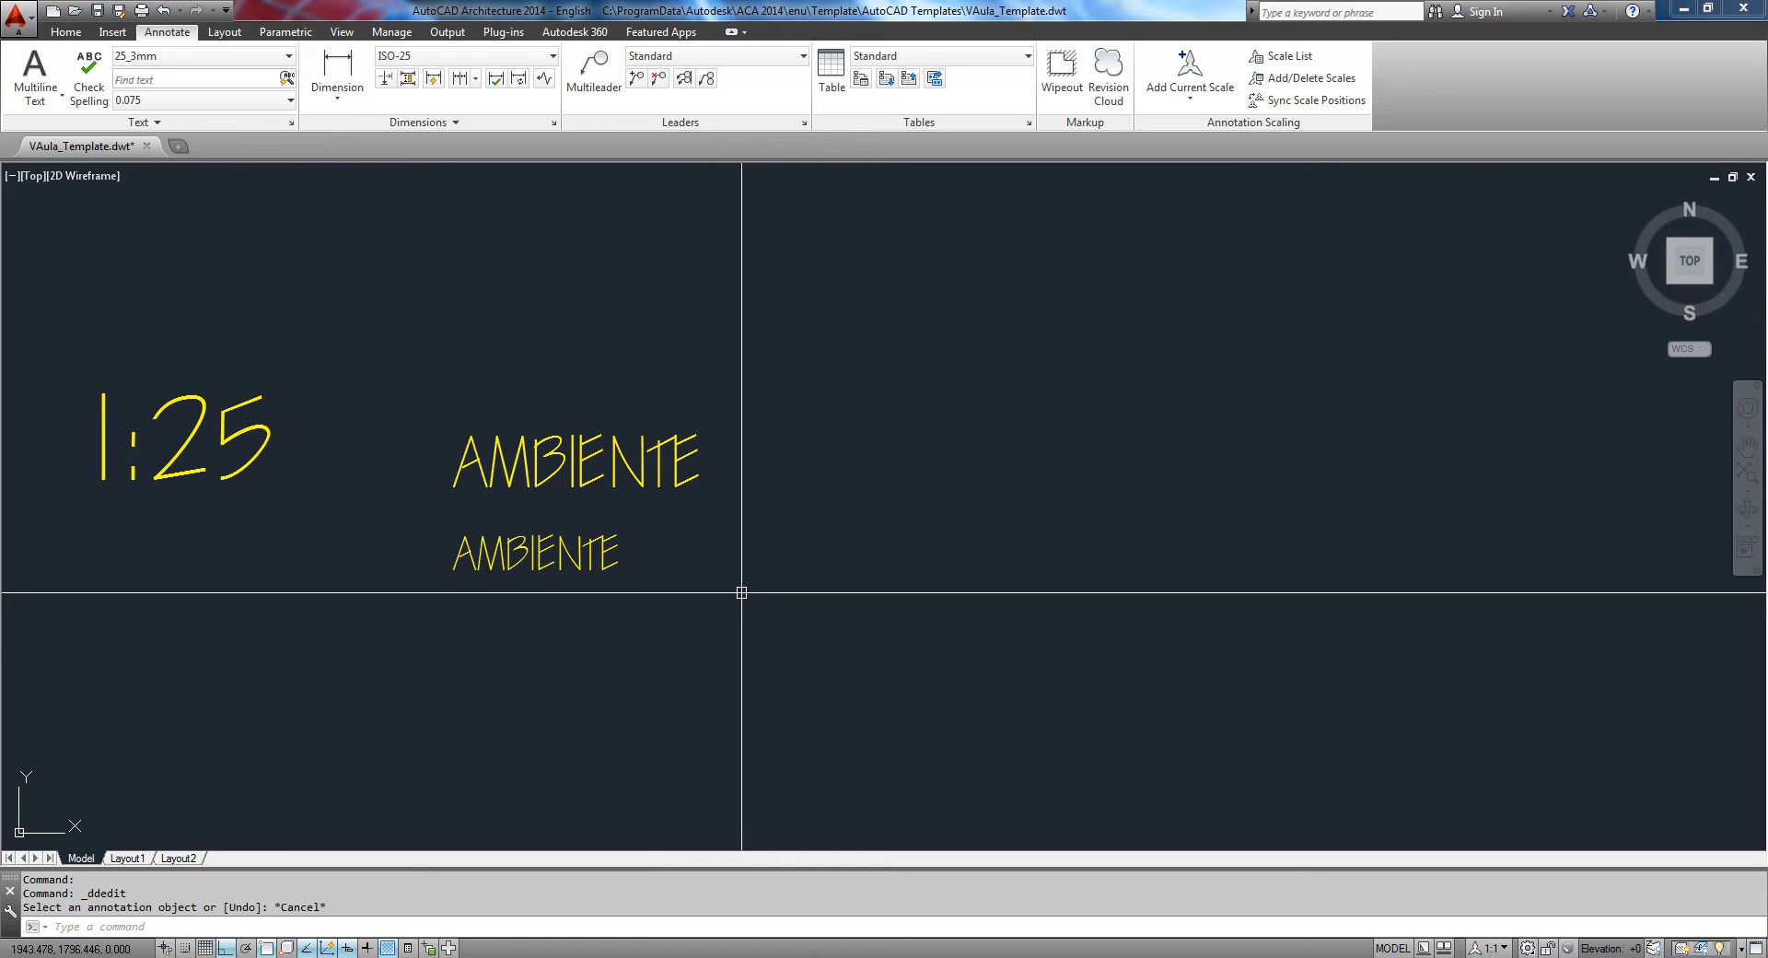
Step: Examine the Double click editing setting among the user preferences in the program options
type("OP")
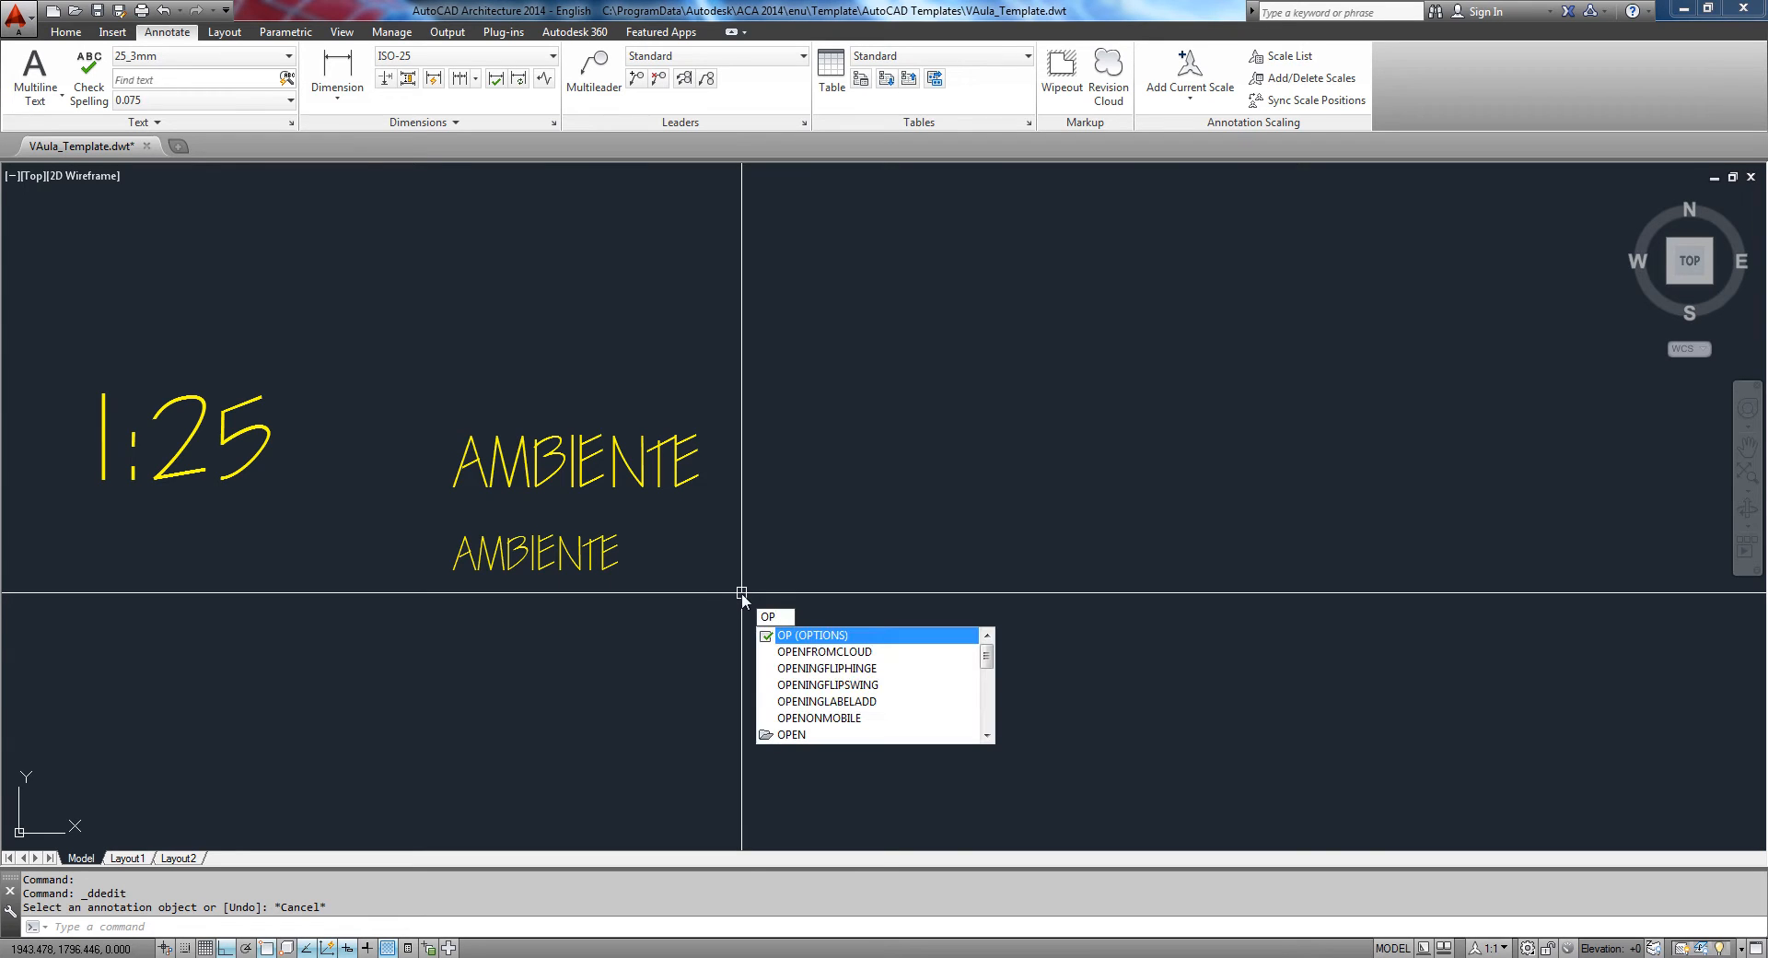
key("Return")
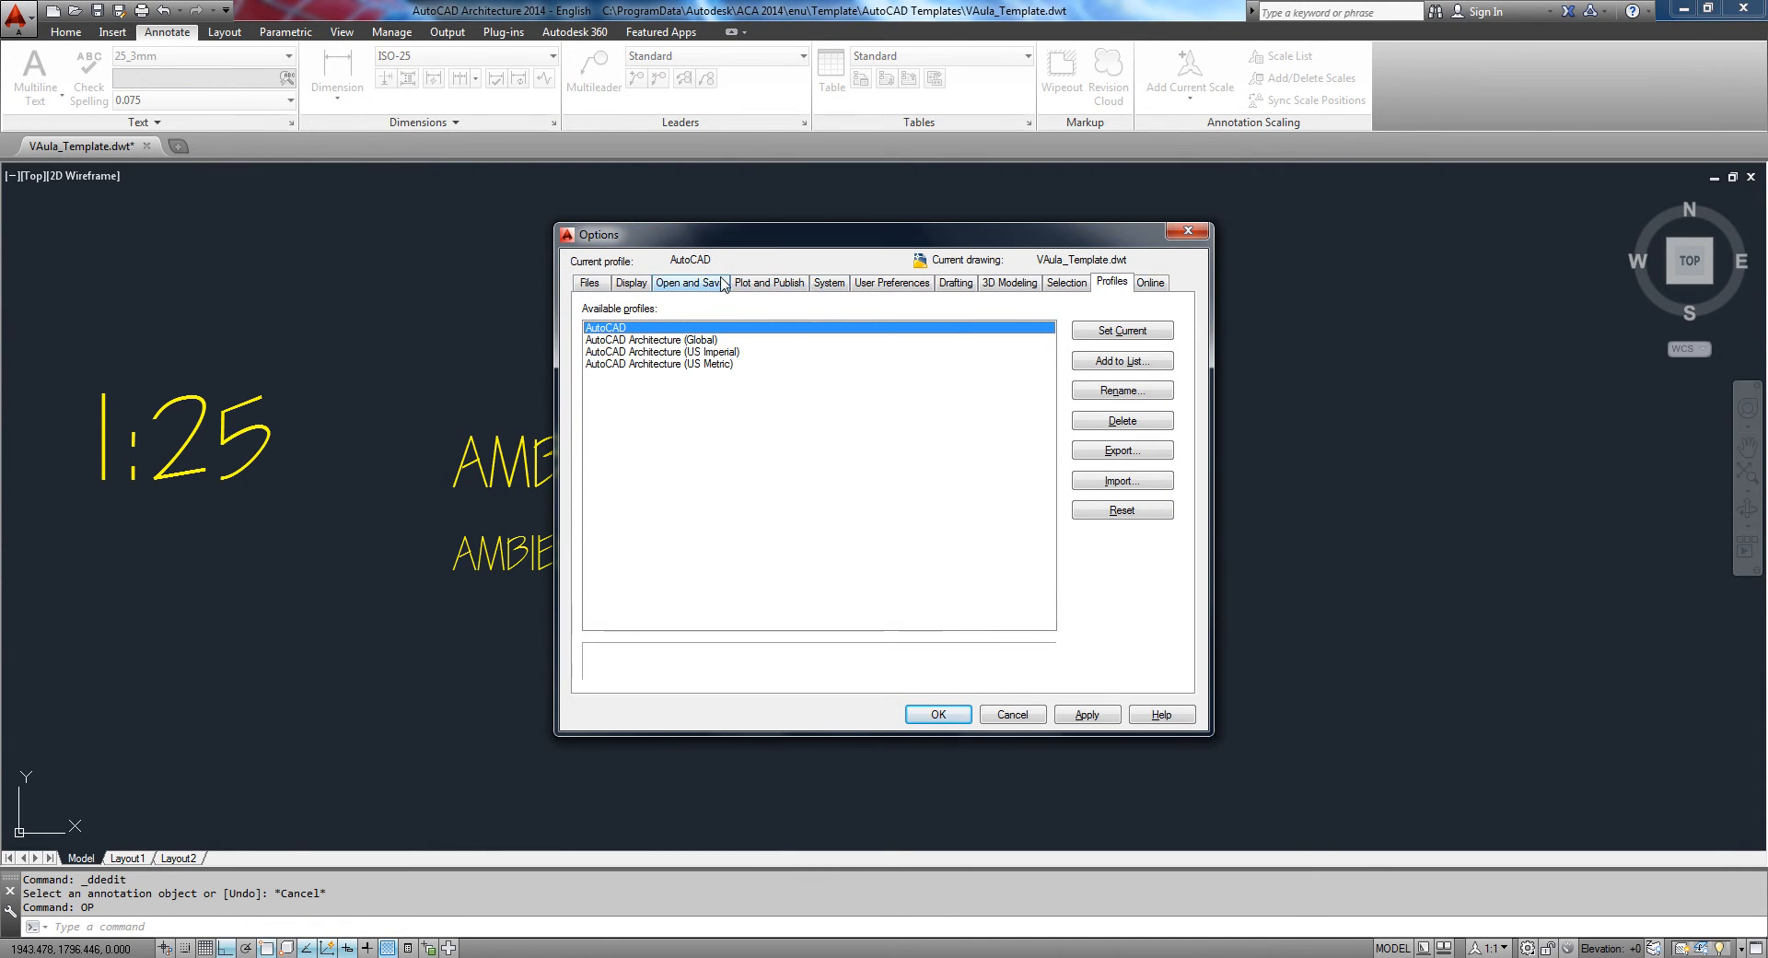
left_click(885, 284)
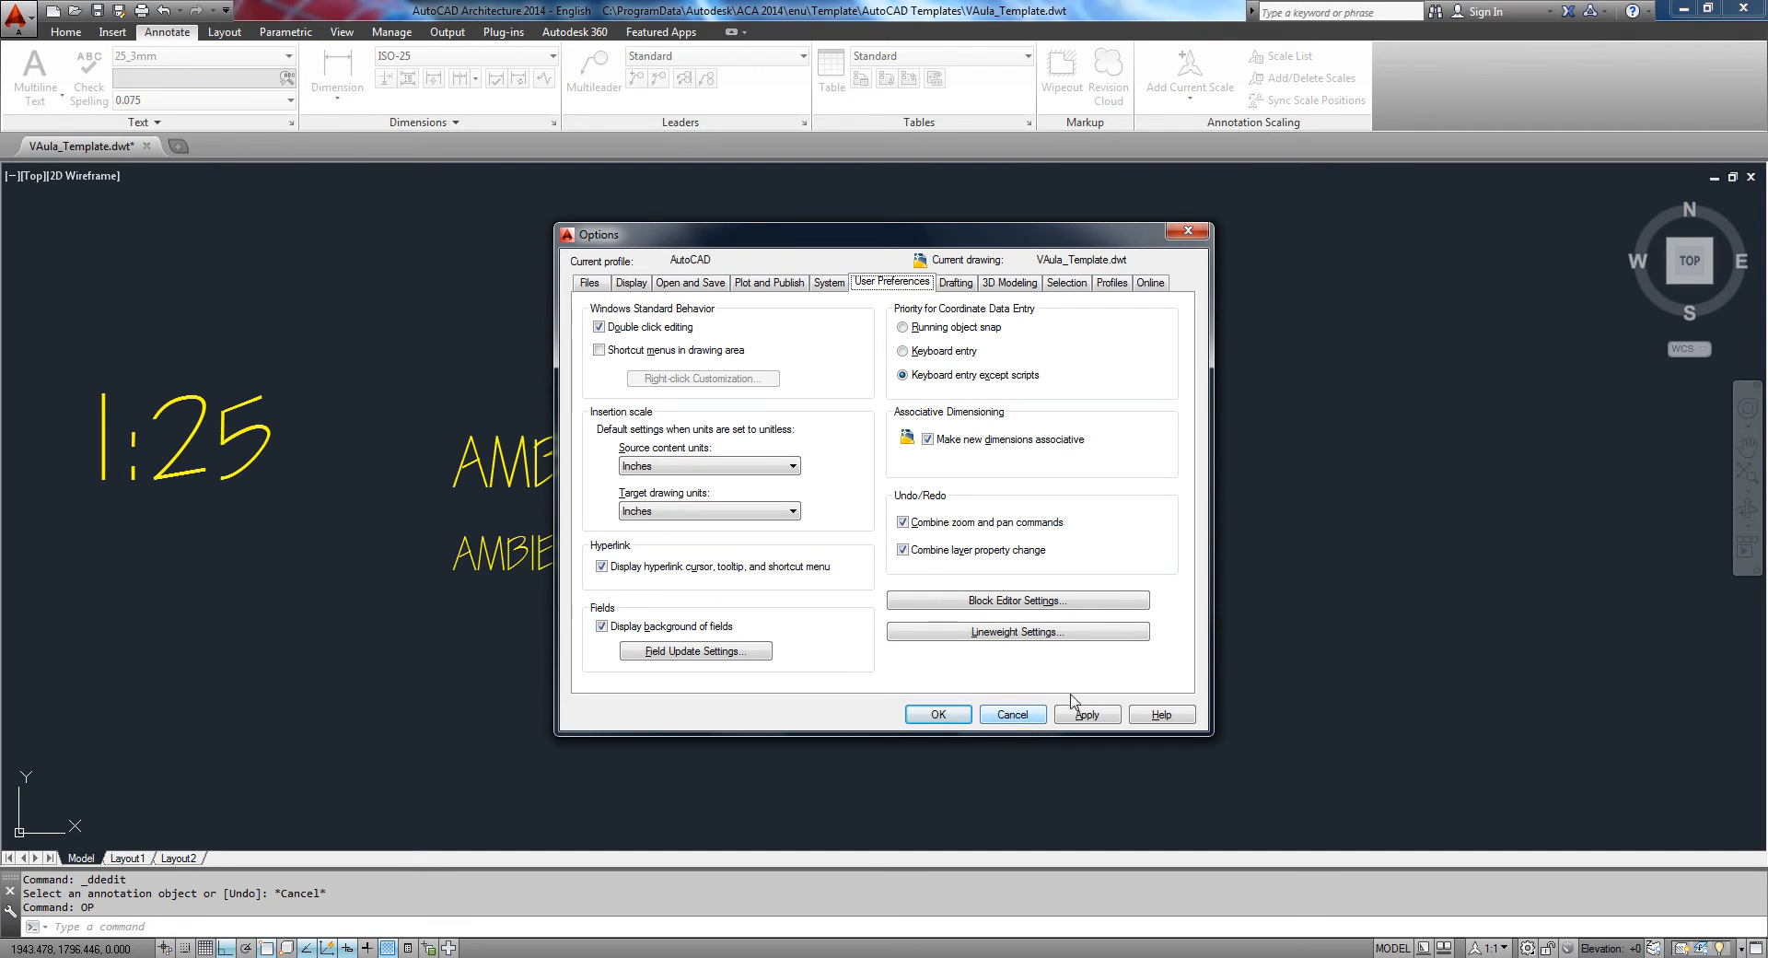
left_click(1013, 716)
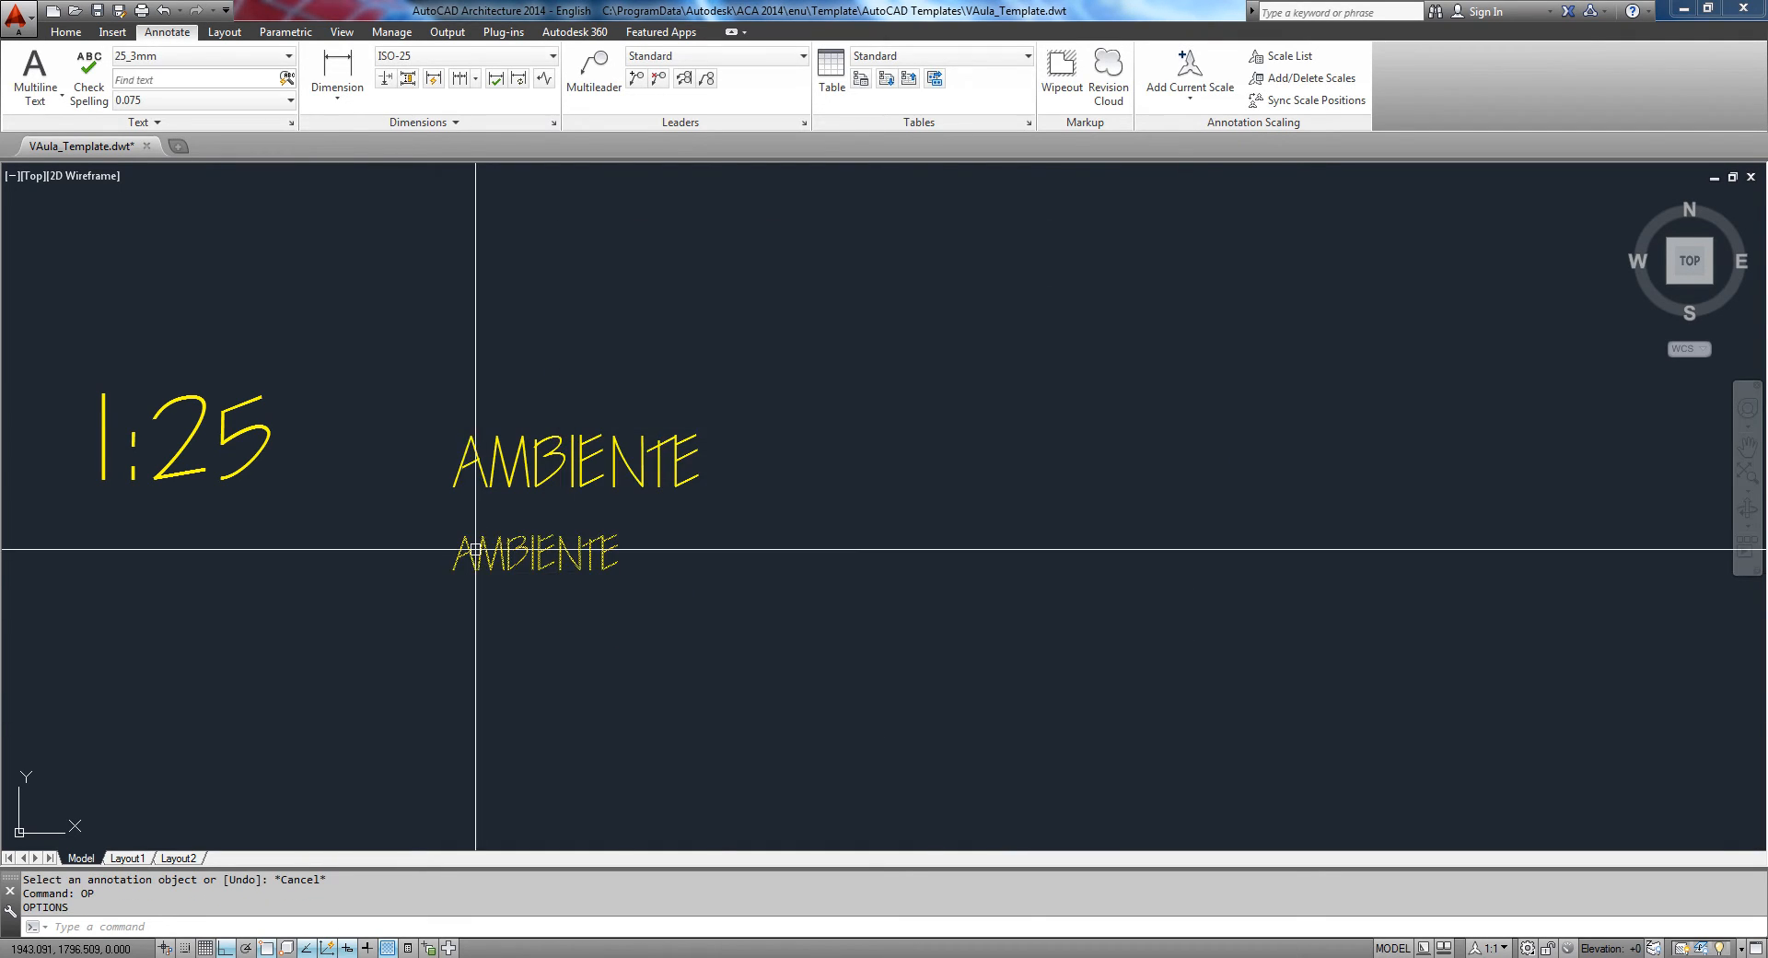
Step: Replace the content of the lower AMBIENTE text with "A = 00.00m²"
double_click(580, 584)
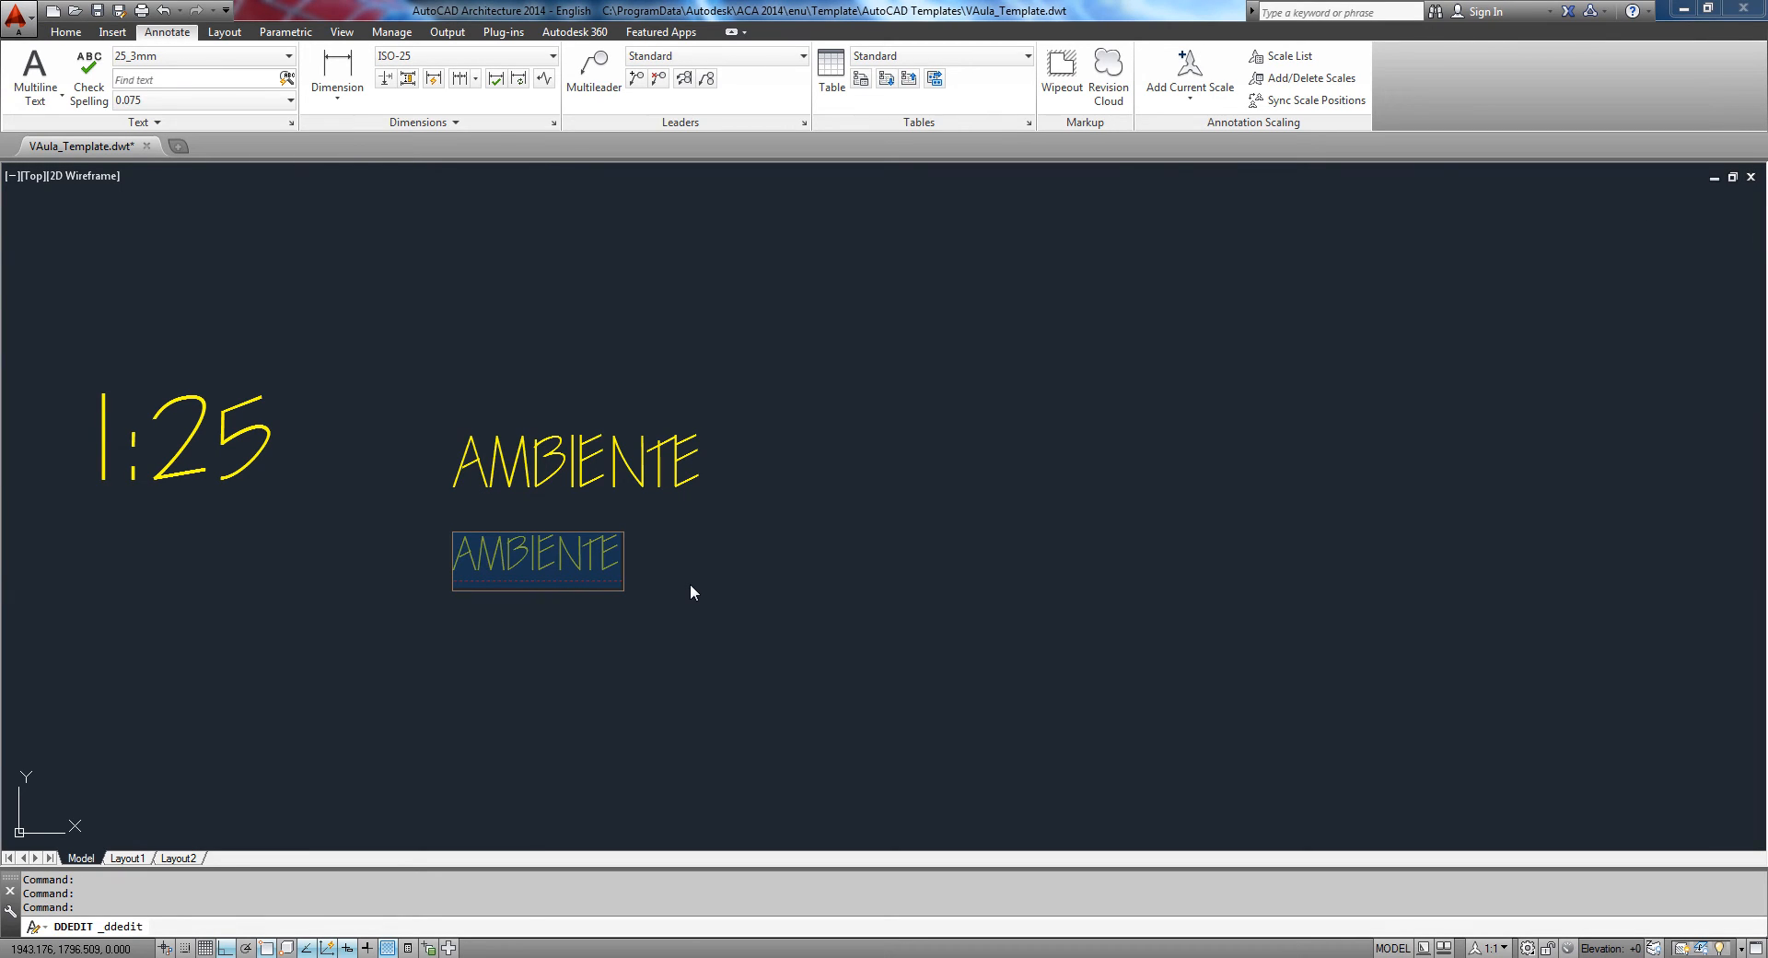
type("A =")
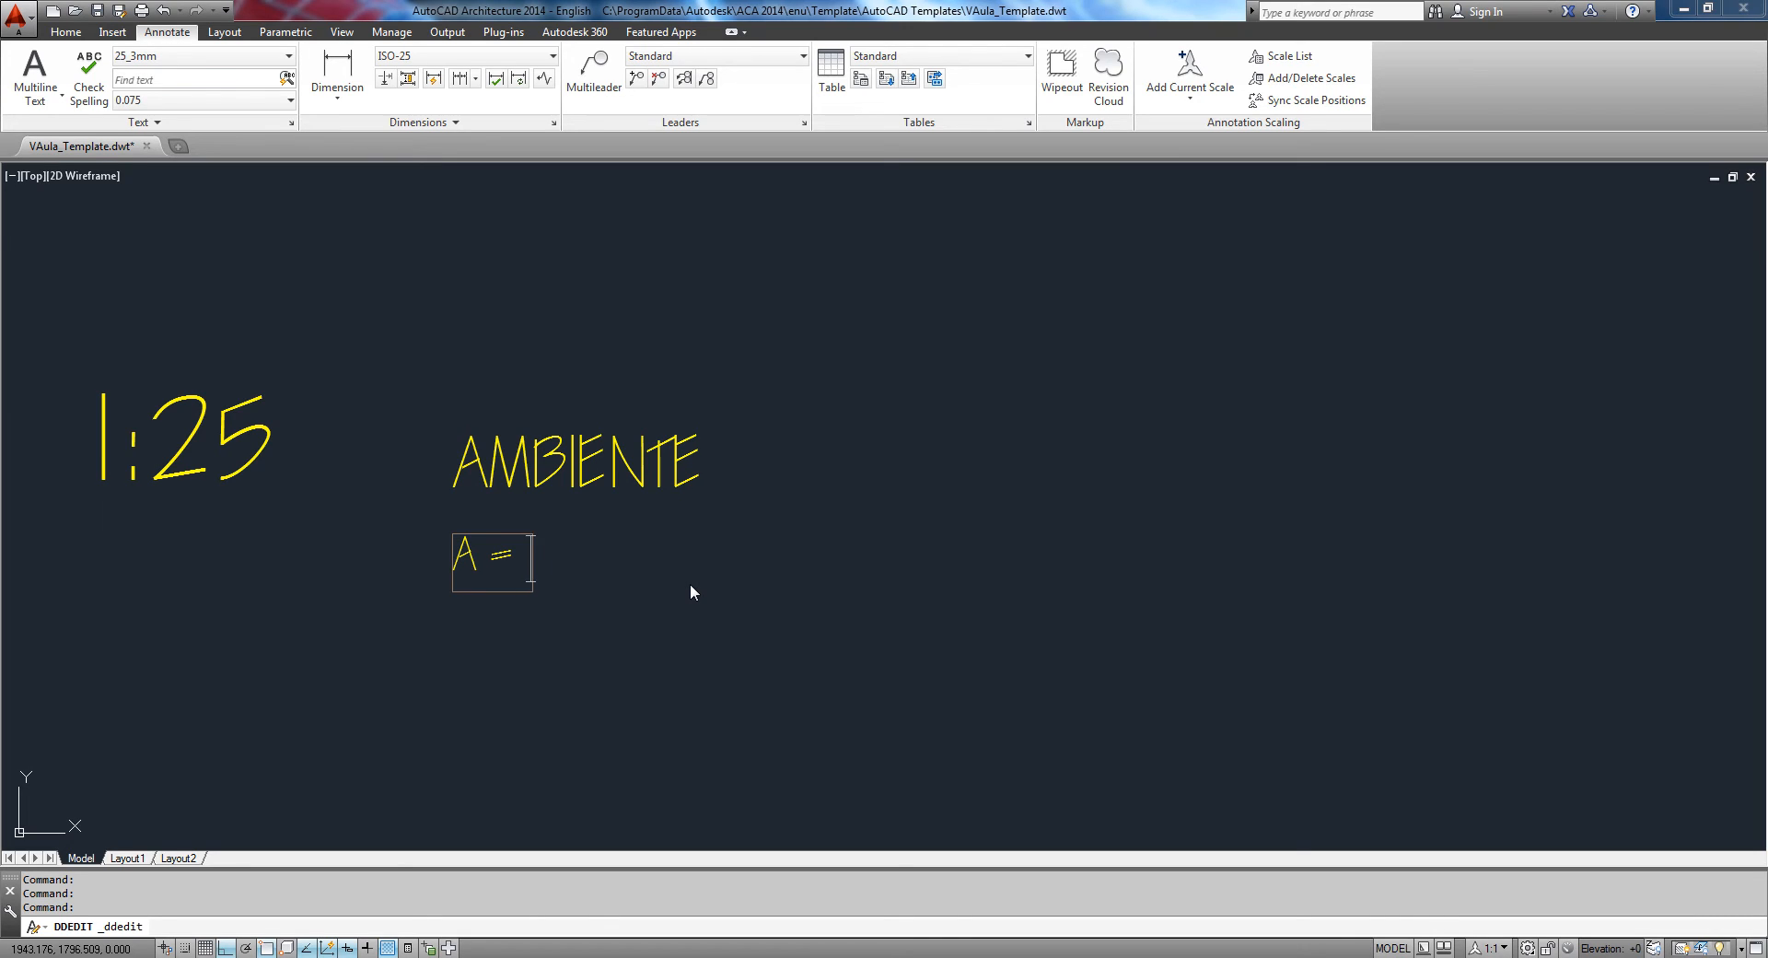
type(" 00.00m²")
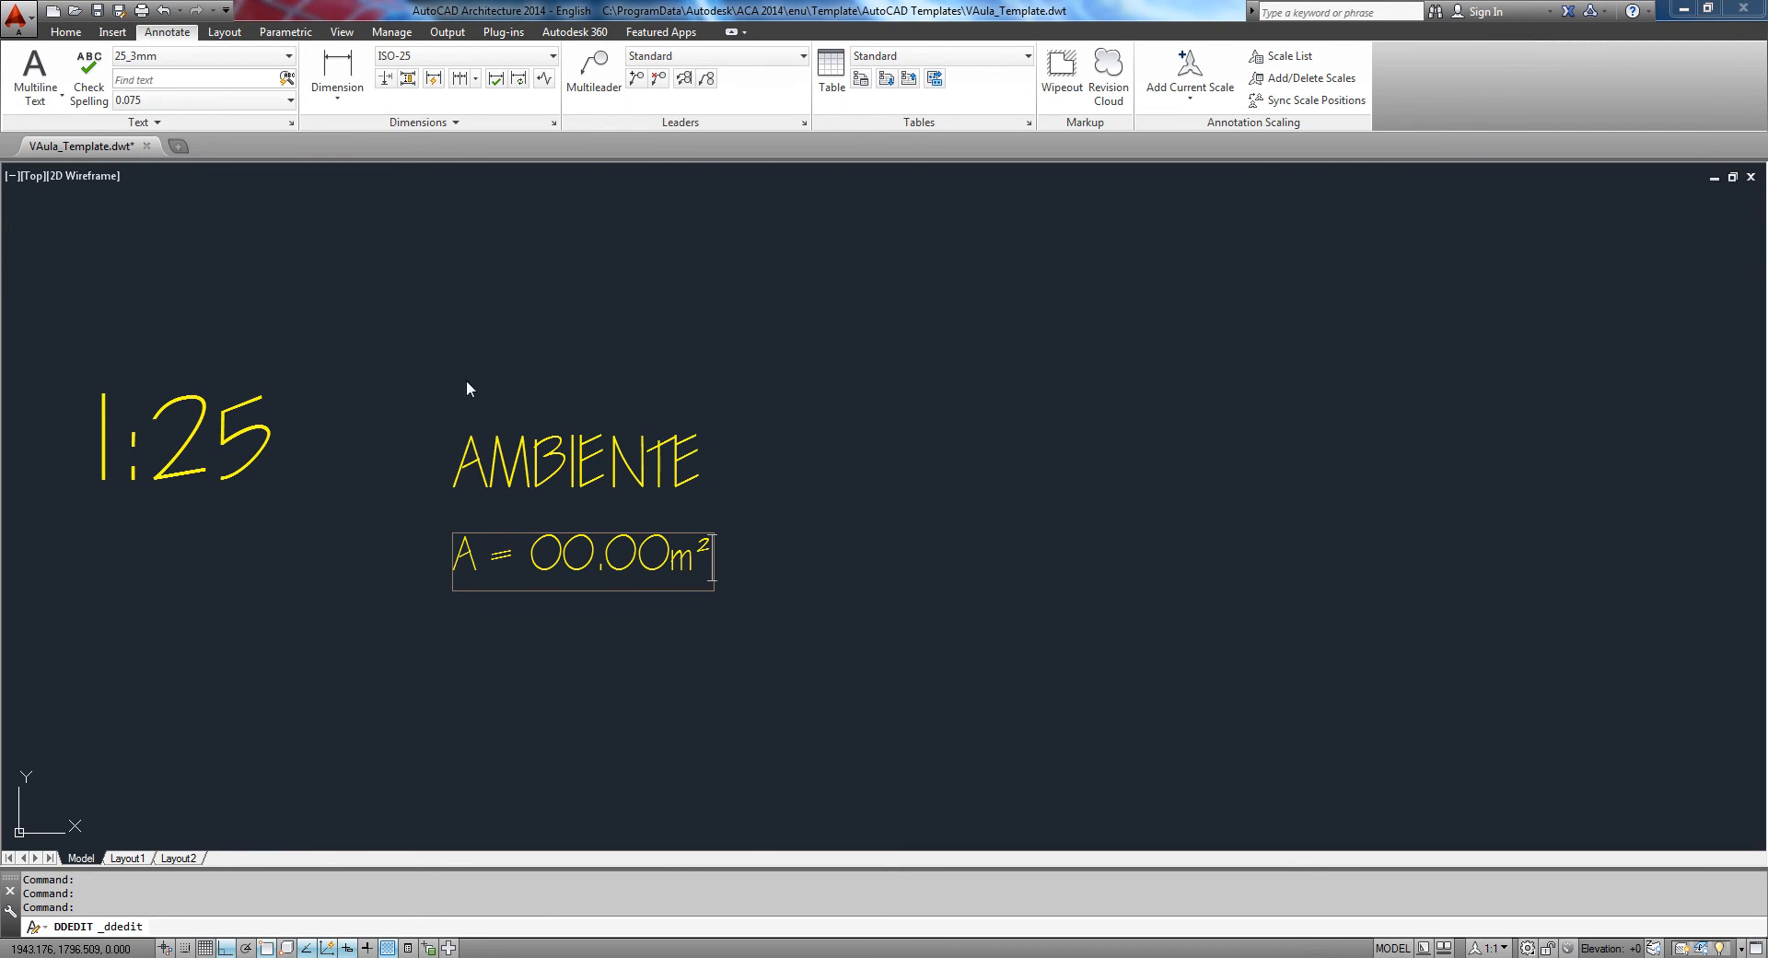
left_click(539, 666)
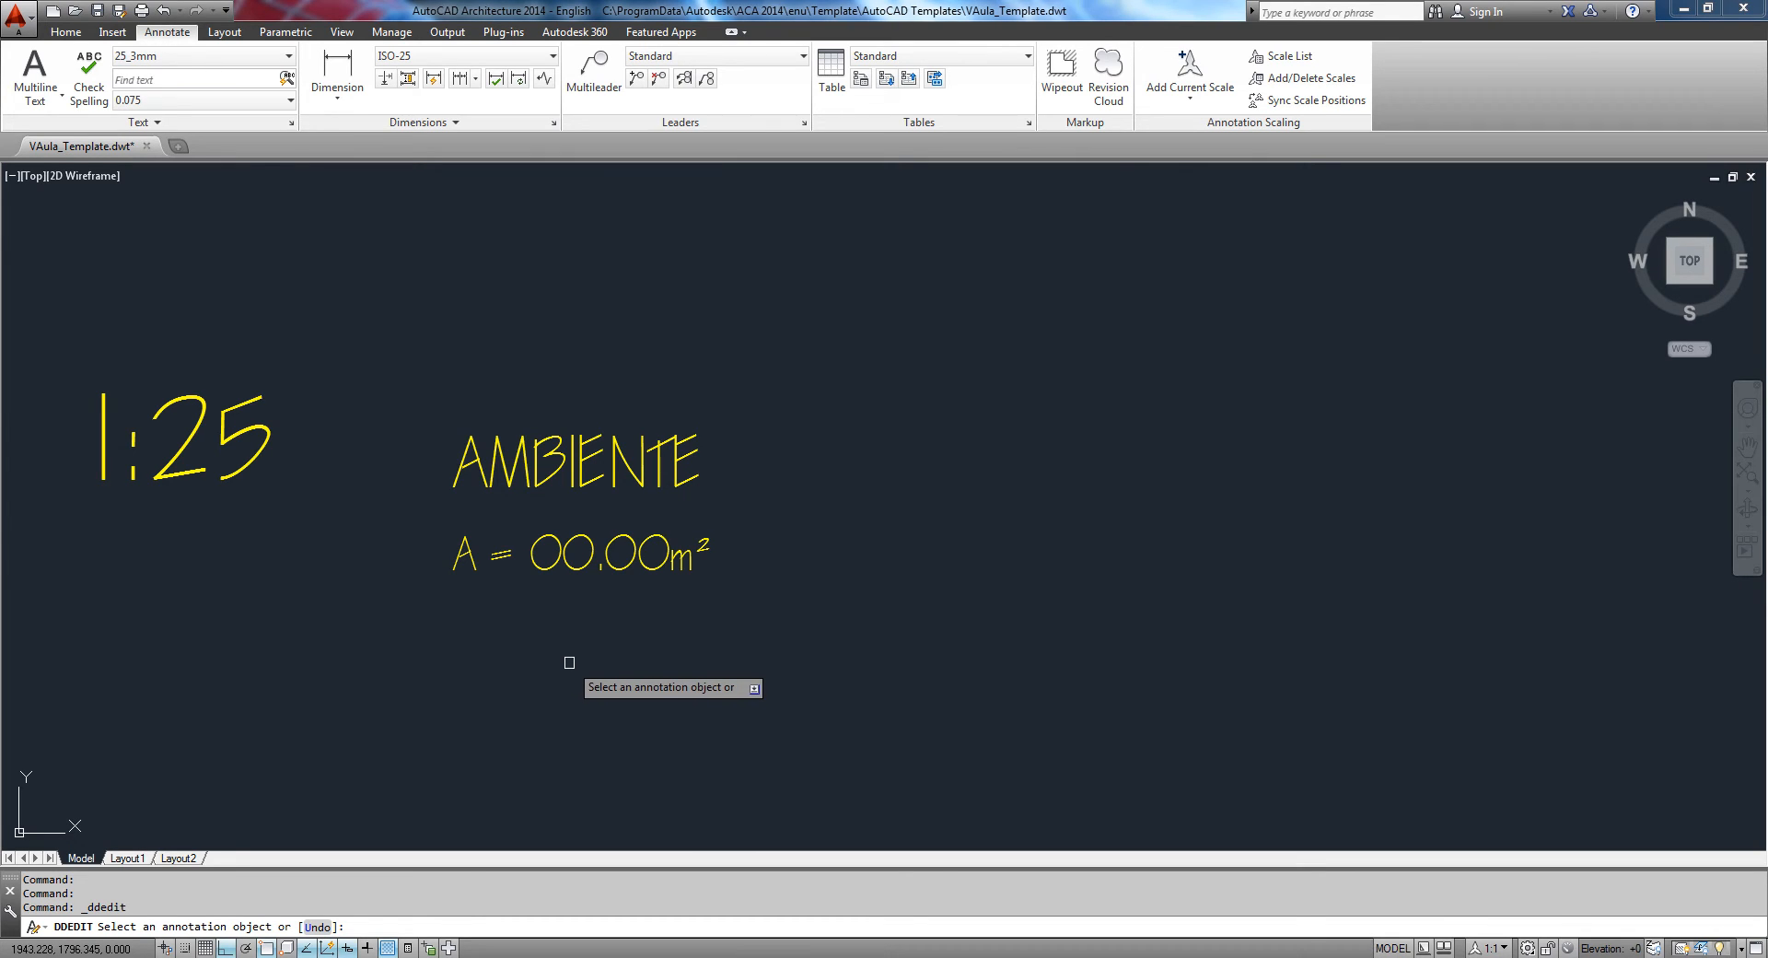
key("Escape")
Step: Move the area text straight up so it sits closely beneath AMBIENTE
left_click(797, 603)
left_click(620, 563)
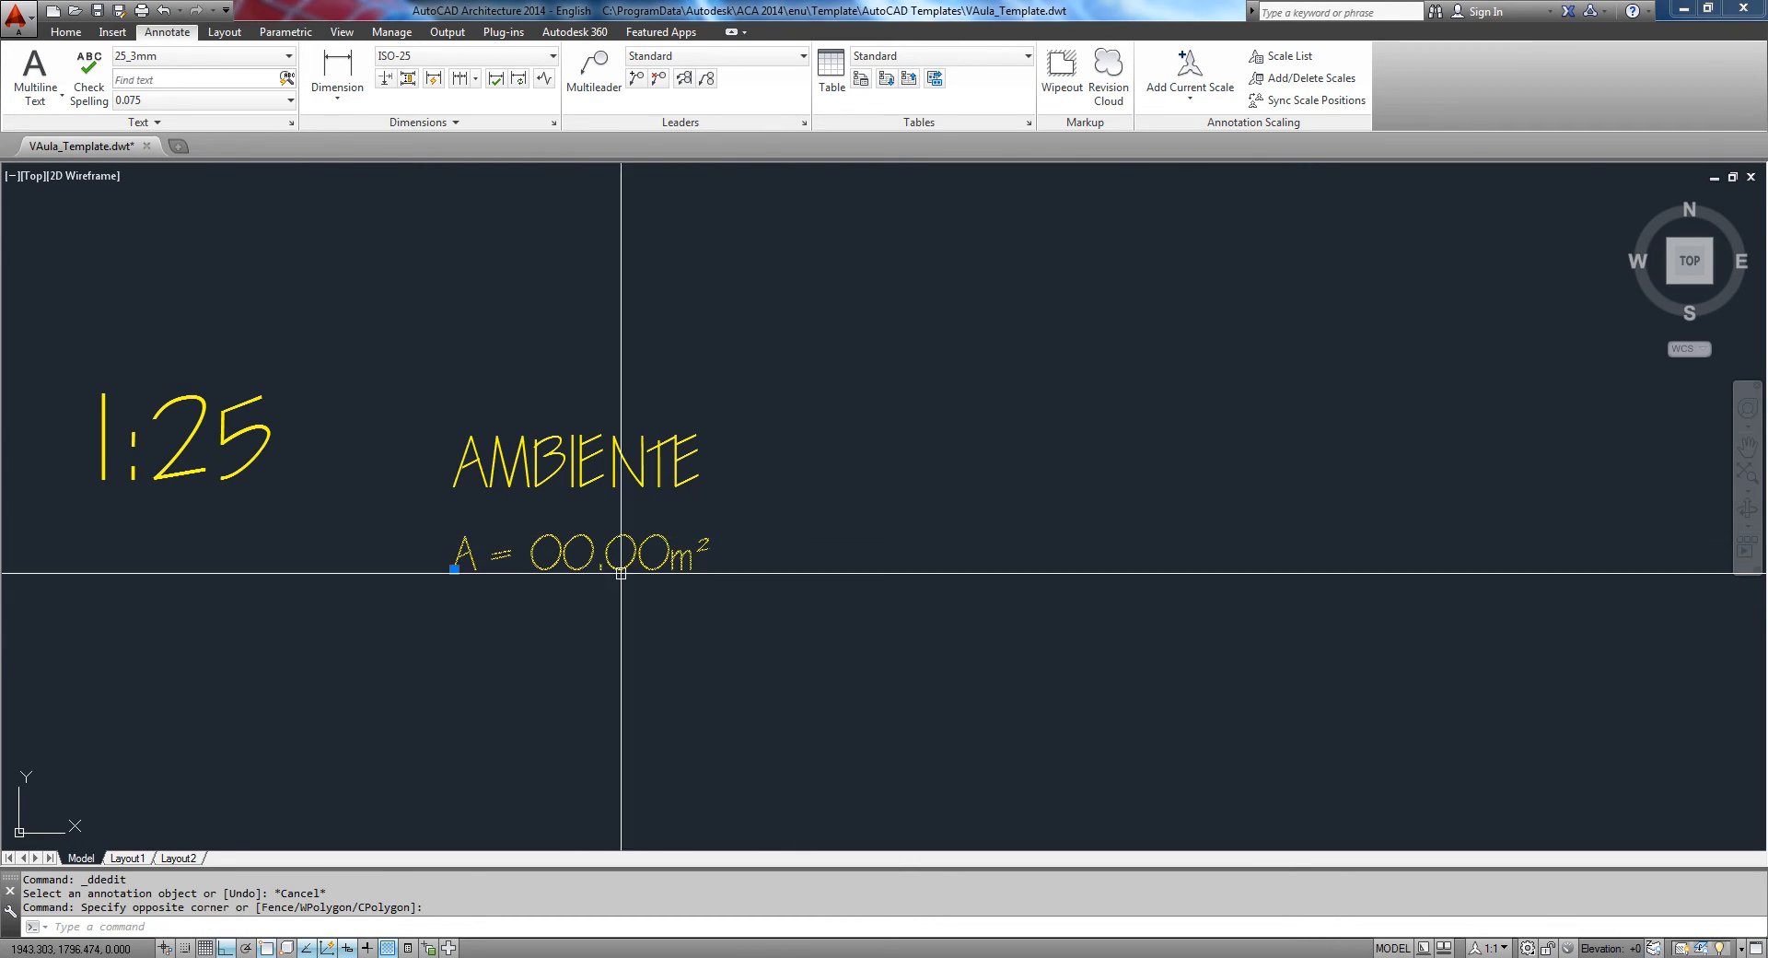
type("m")
key("Return")
left_click(690, 701)
left_click(691, 679)
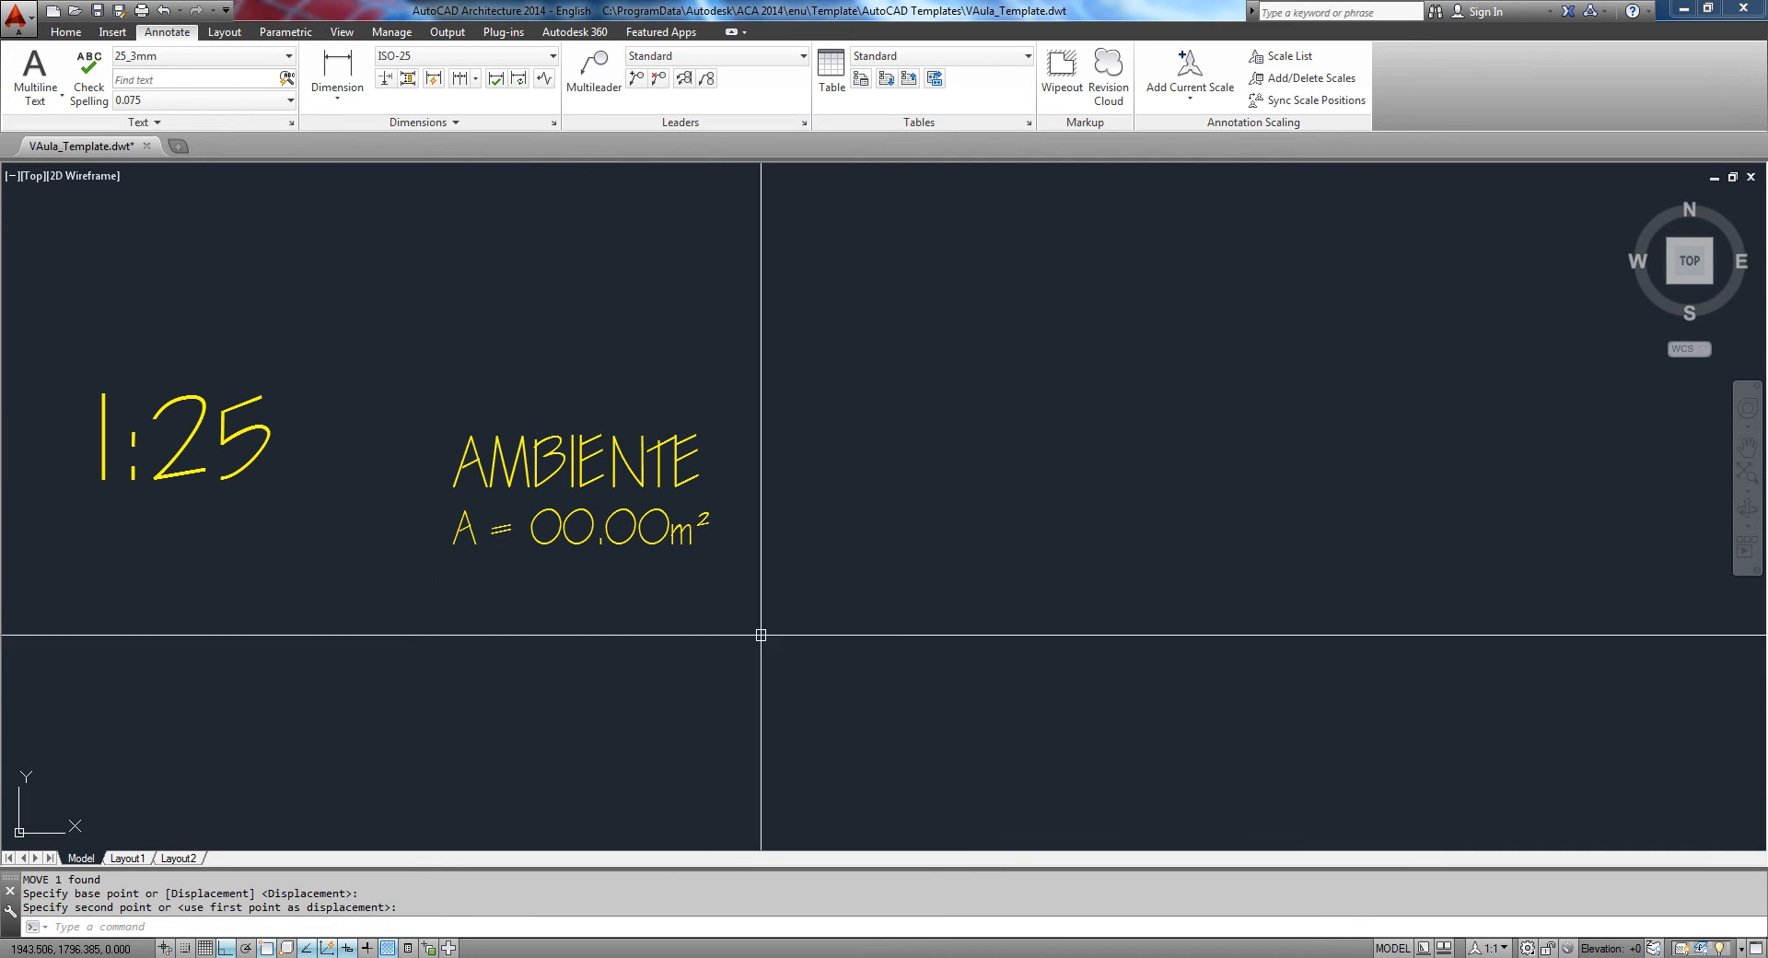
Step: Move the AMBIENTE and area texts together straight up to line up with the 1:25 title
scroll(660, 565, "down", 4)
middle_click_drag(558, 634, 565, 615)
left_click(720, 582)
left_click(645, 490)
type("m")
key("Return")
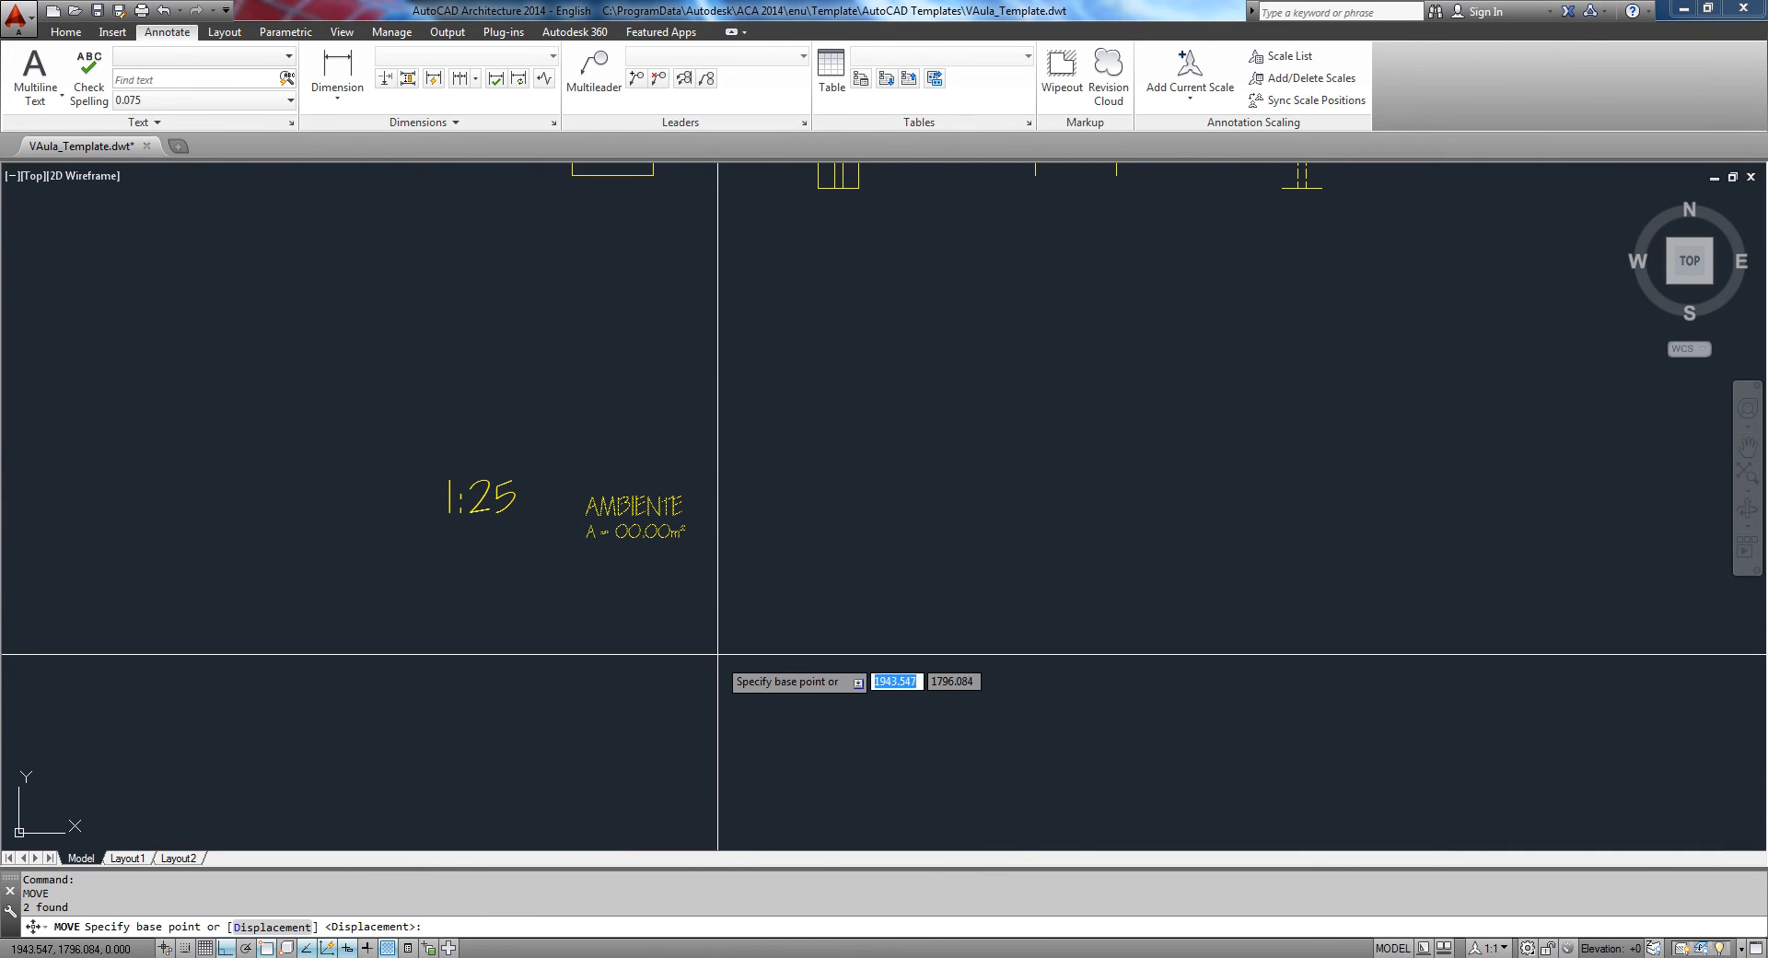
left_click(716, 653)
left_click(716, 640)
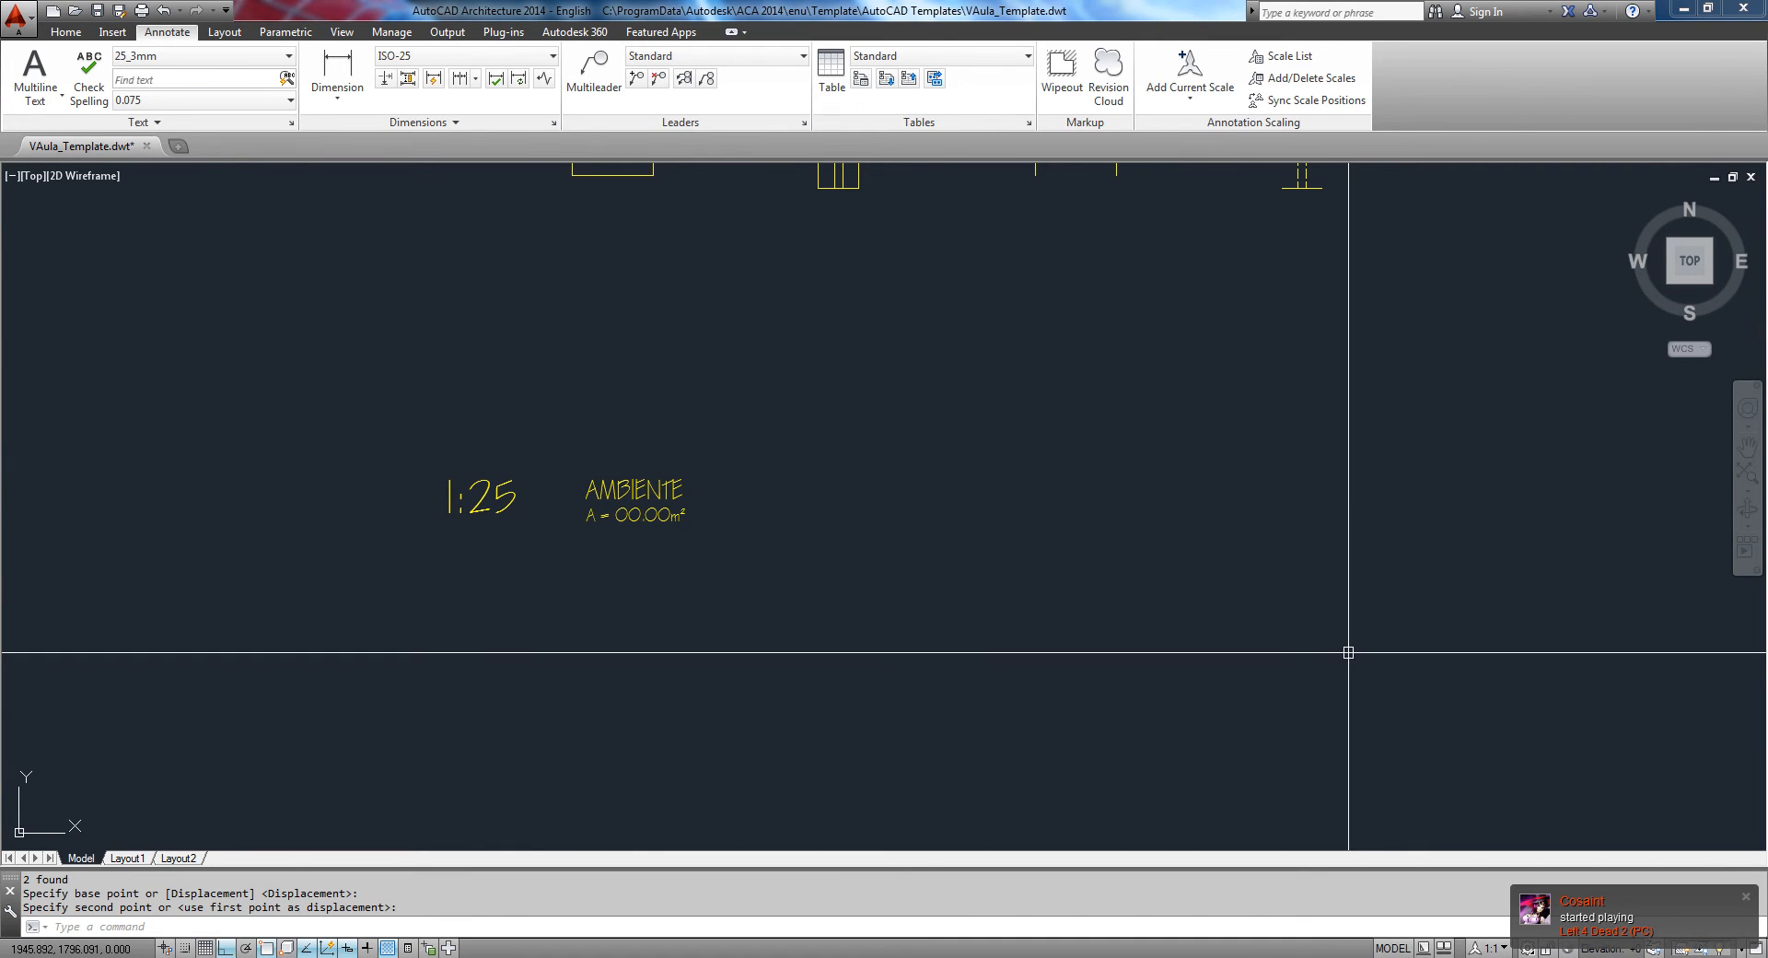
Step: Copy the 1:25 title with its AMBIENTE and area texts twice, straight down, to form two more rows
left_click(560, 539)
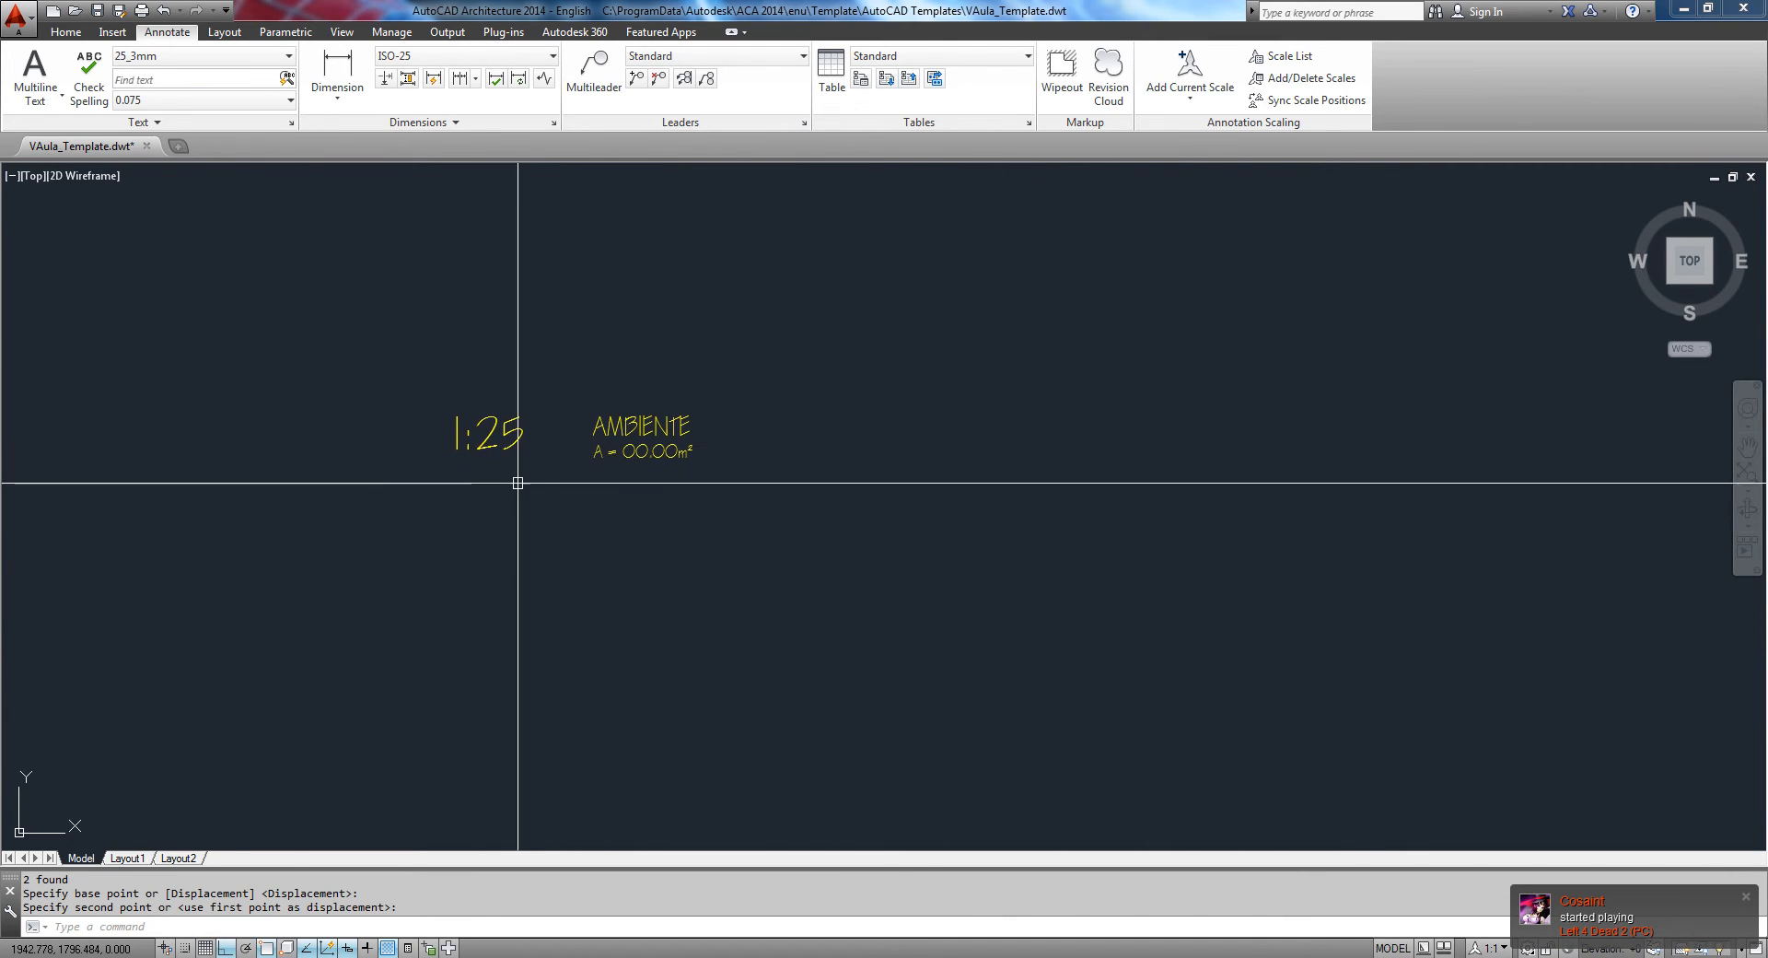
left_click(375, 383)
left_click(809, 513)
type("co")
key("Return")
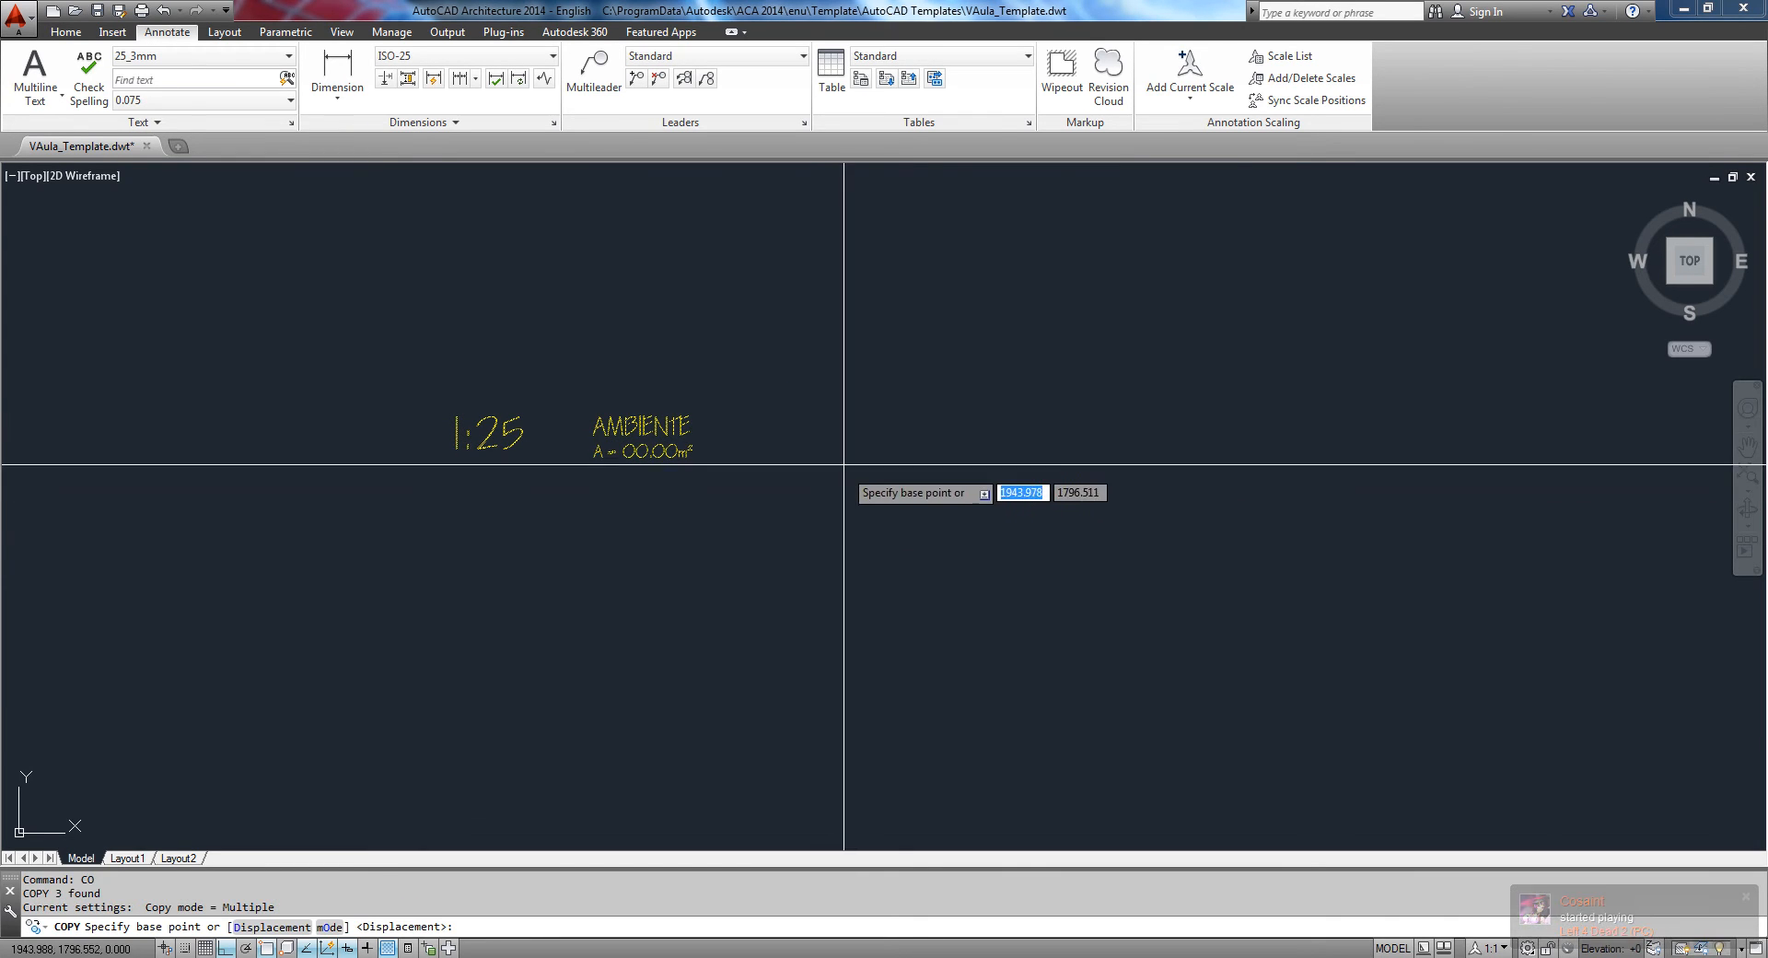
left_click(841, 424)
left_click(859, 626)
middle_click_drag(855, 637, 863, 452)
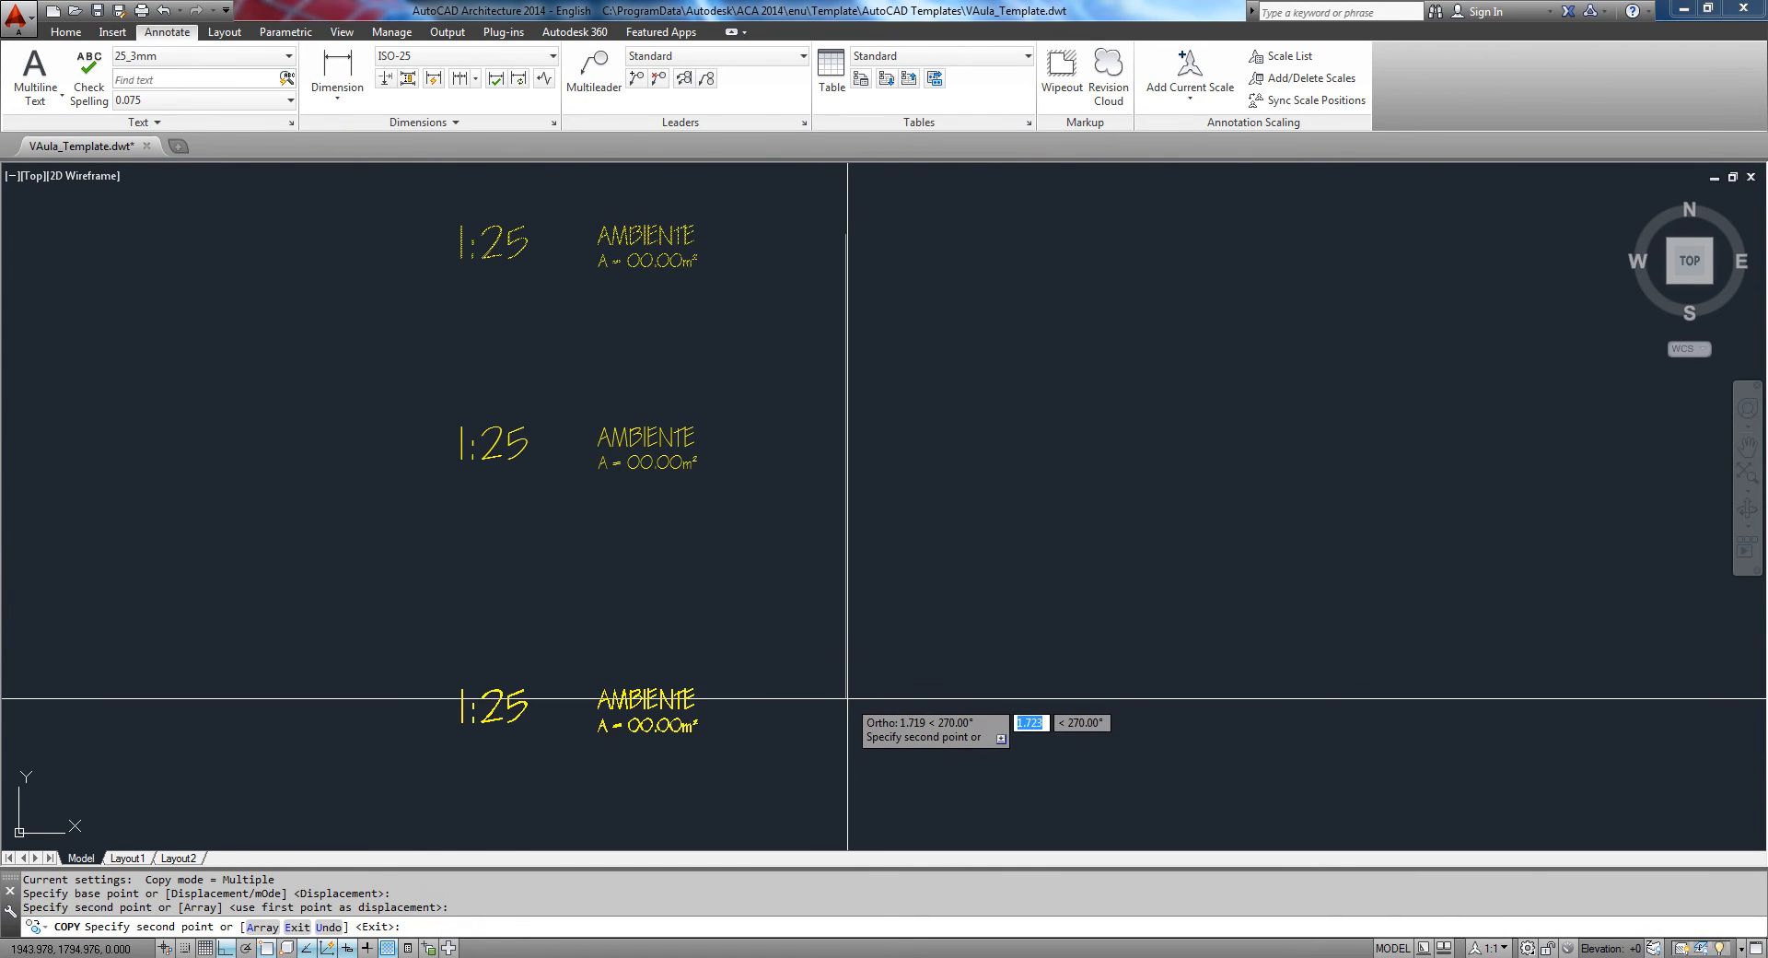
scroll(852, 704, "down", 2)
middle_click_drag(854, 704, 853, 629)
left_click(842, 695)
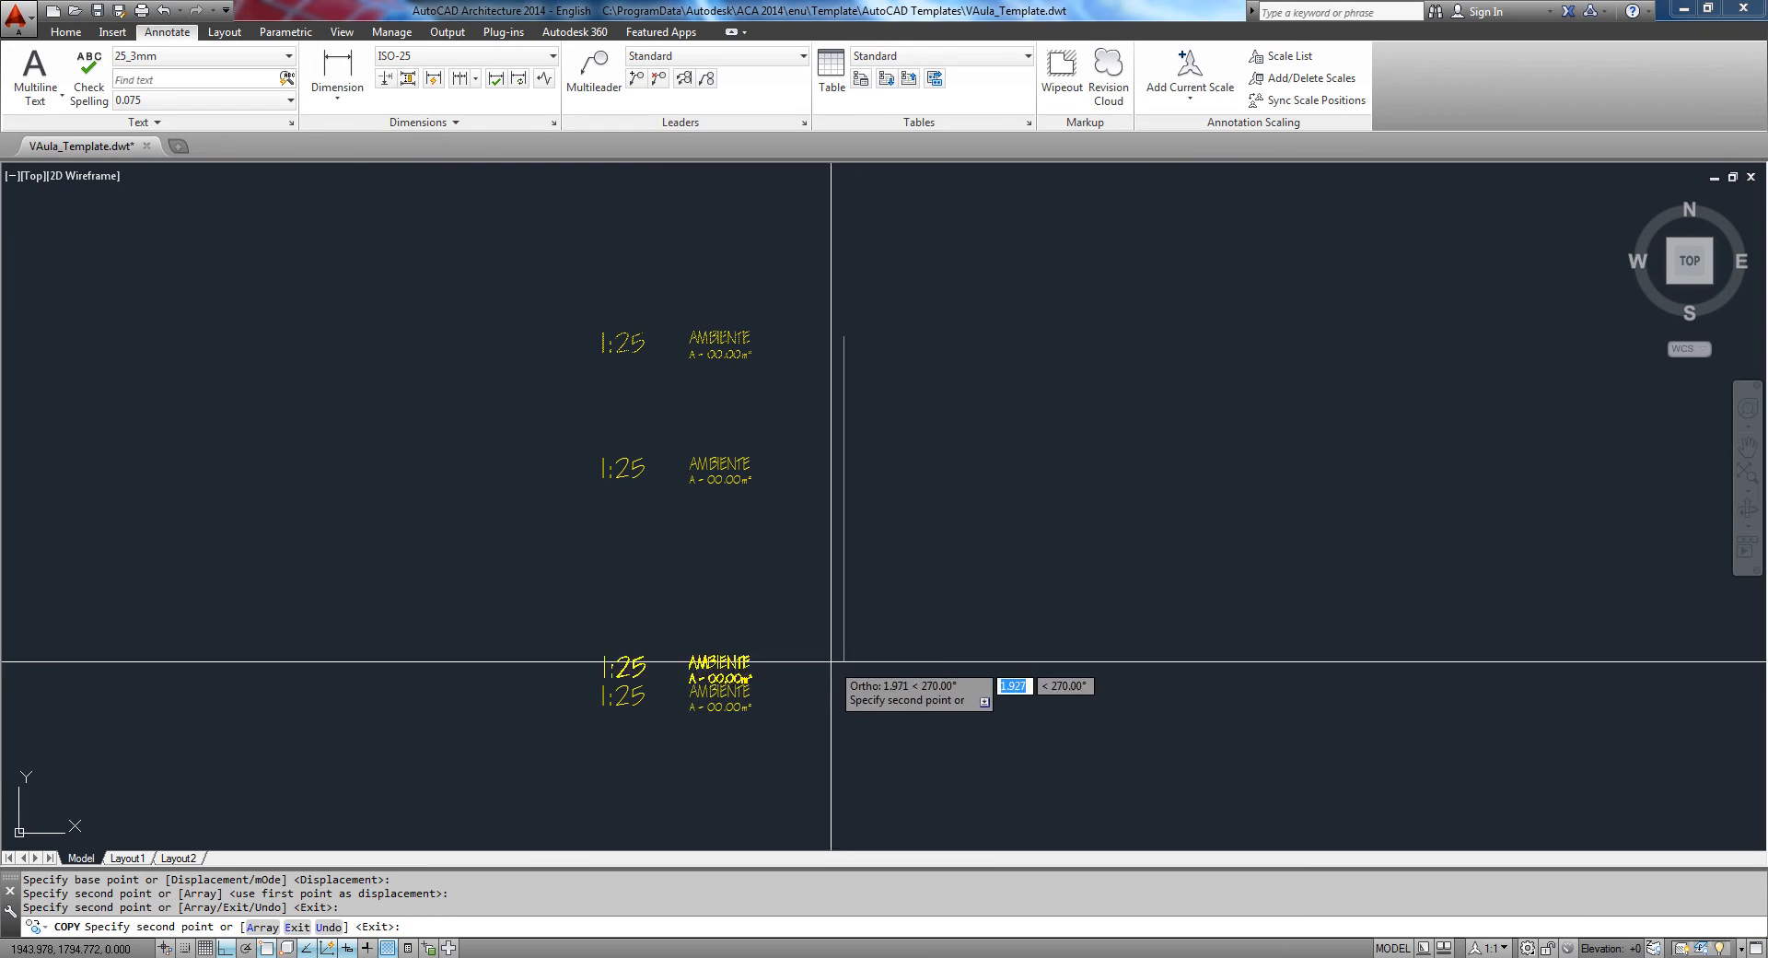
key("Escape")
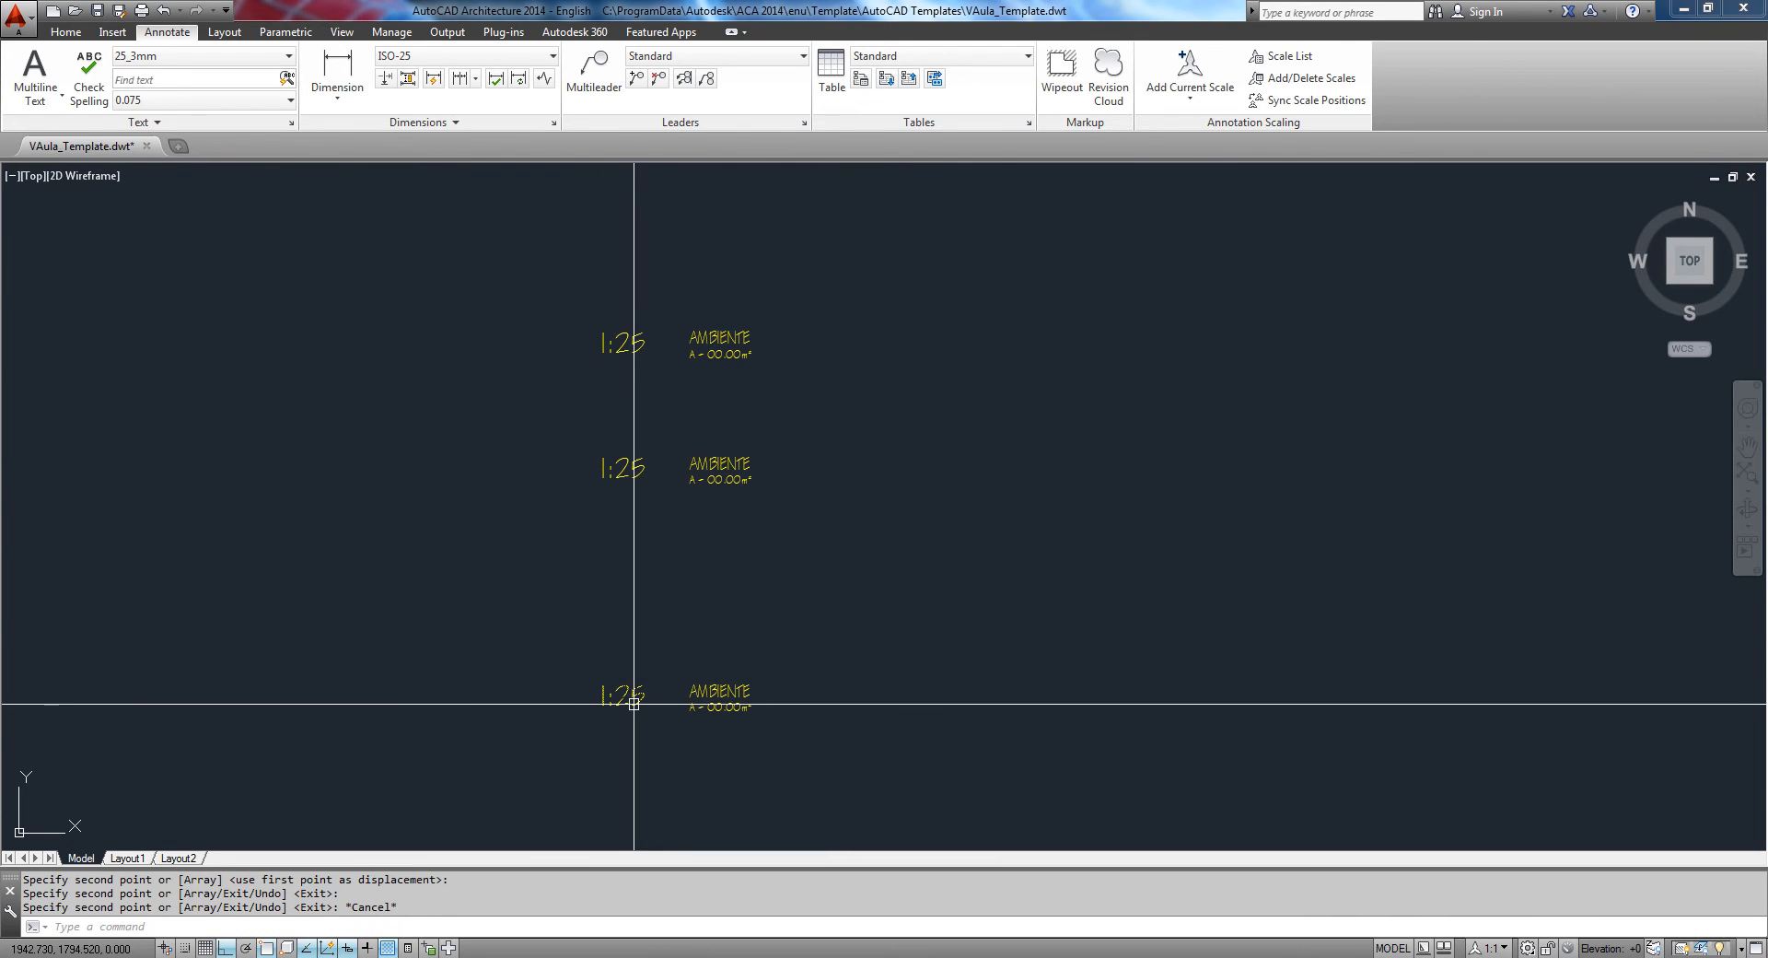
Step: Change the middle row's scale title to 1:50 and the lowest row's title to 1:100
double_click(626, 472)
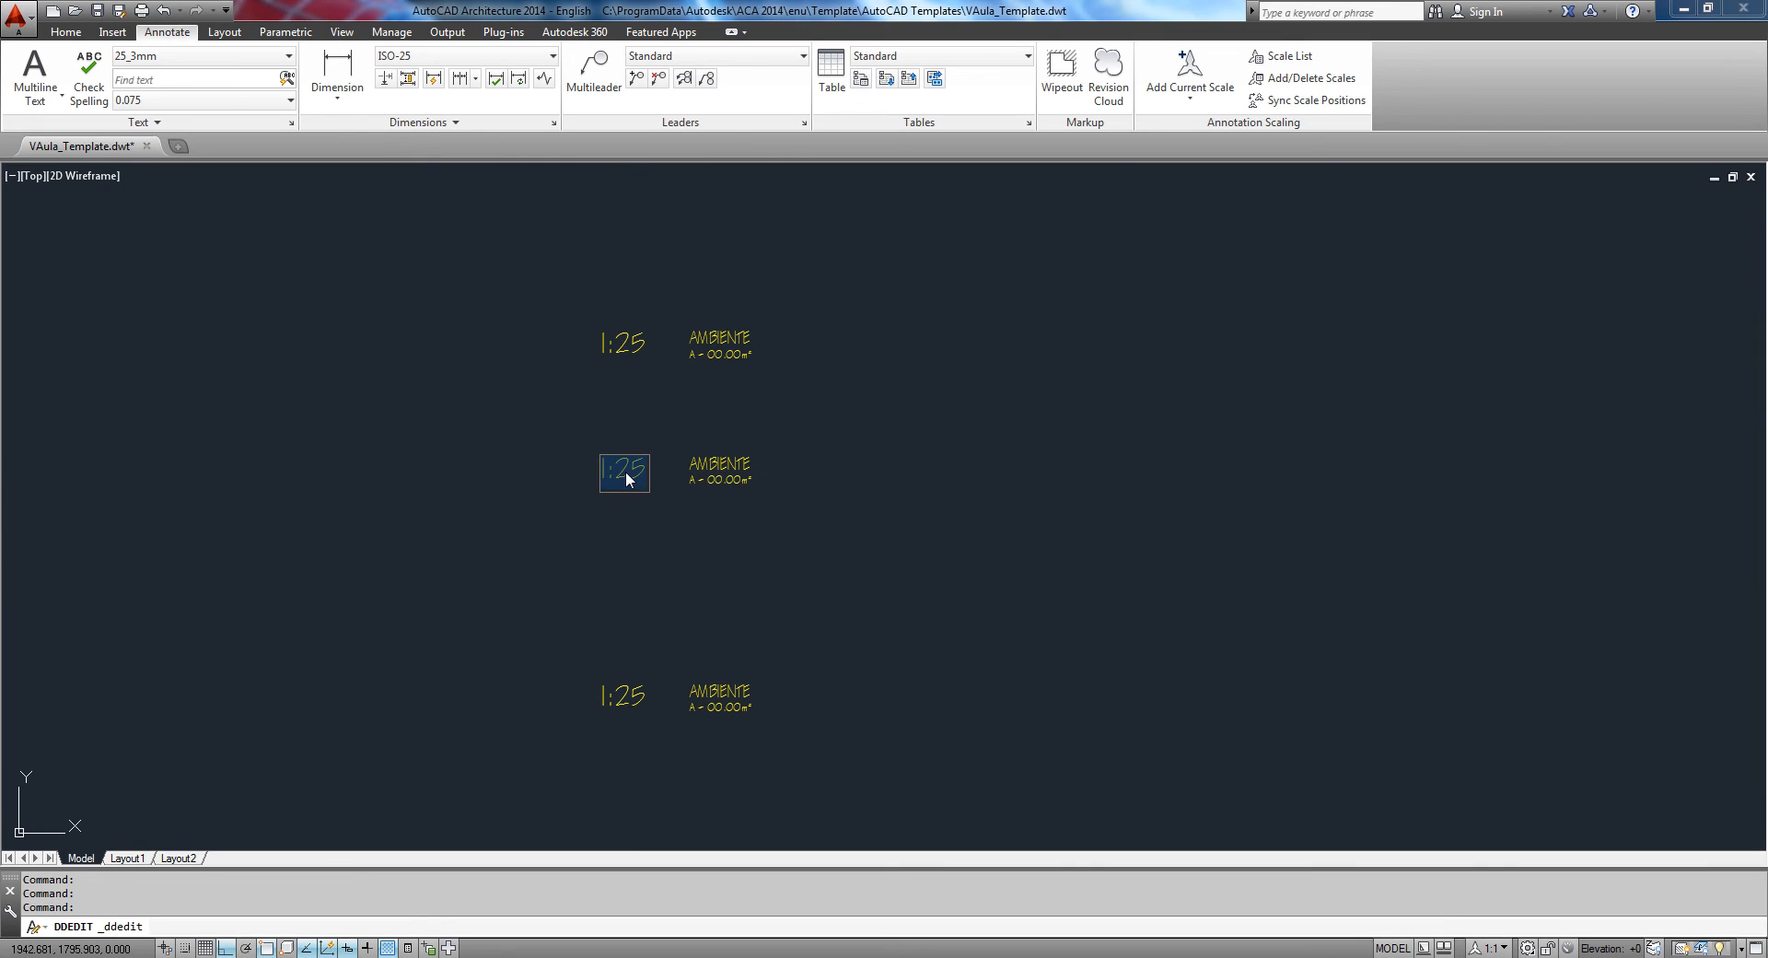
key("Right")
type("50")
key("Return")
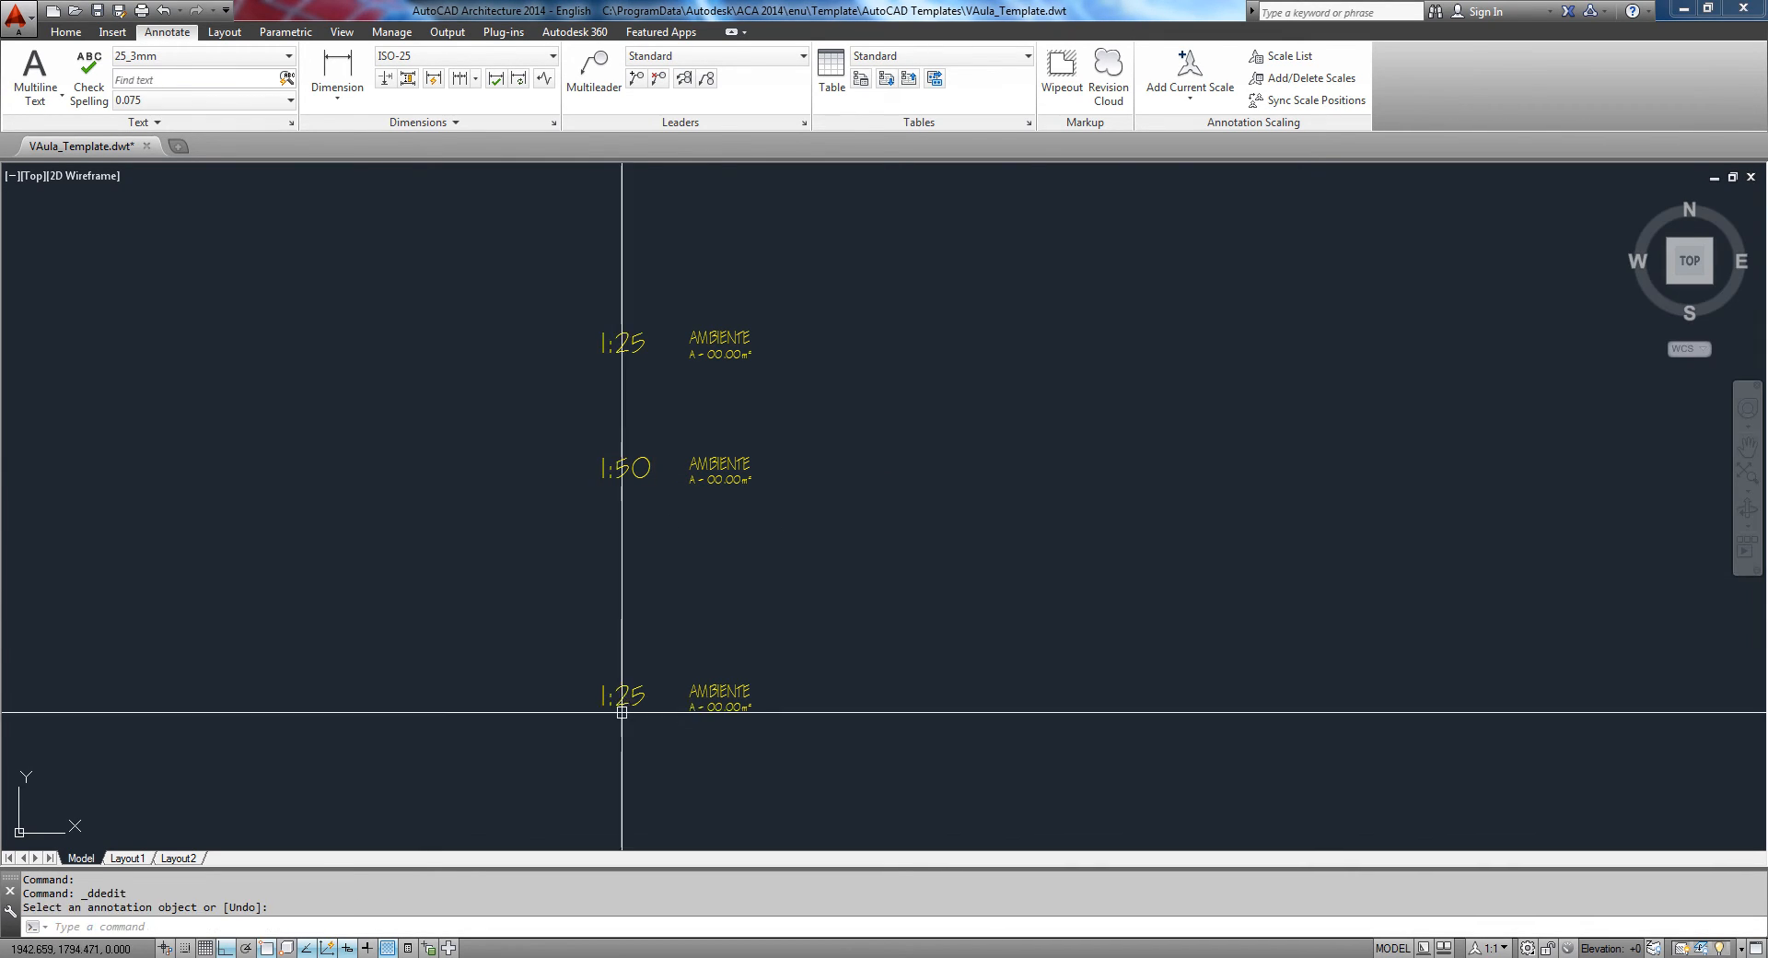
key("Return")
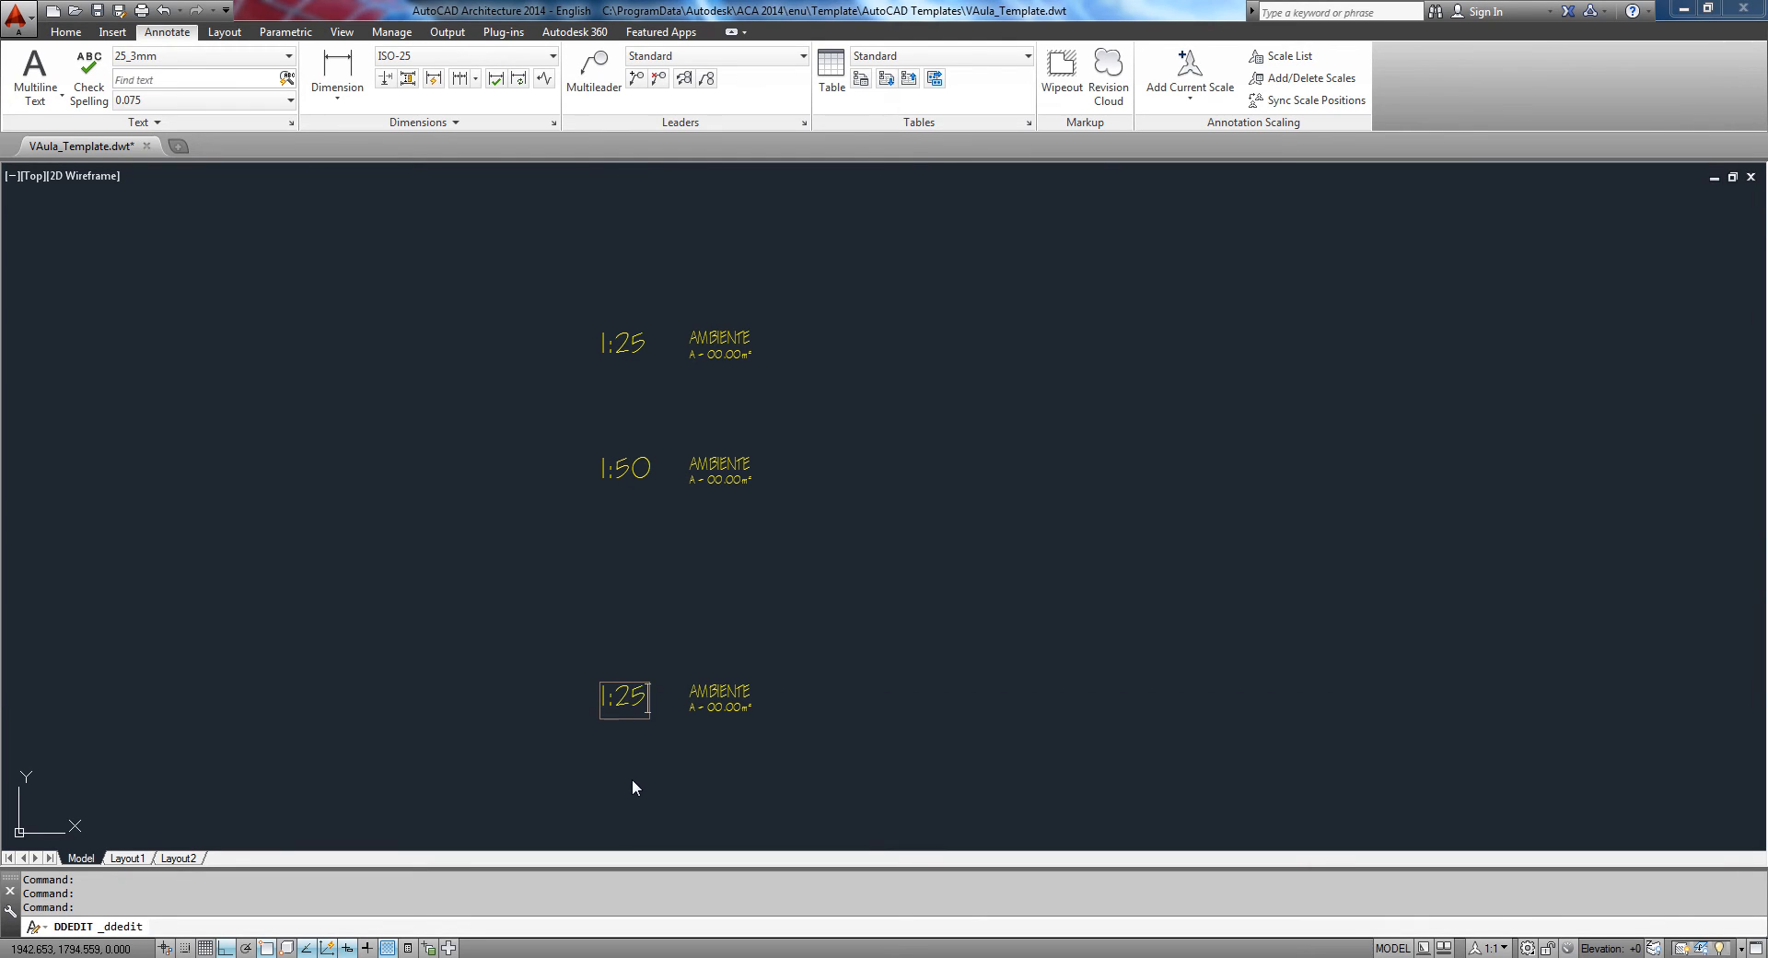
type("1:100")
key("Return")
key("Escape")
Step: Move the 1:100 row's AMBIENTE and area texts horizontally to the right, away from the scale title
left_click(819, 758)
left_click(780, 668)
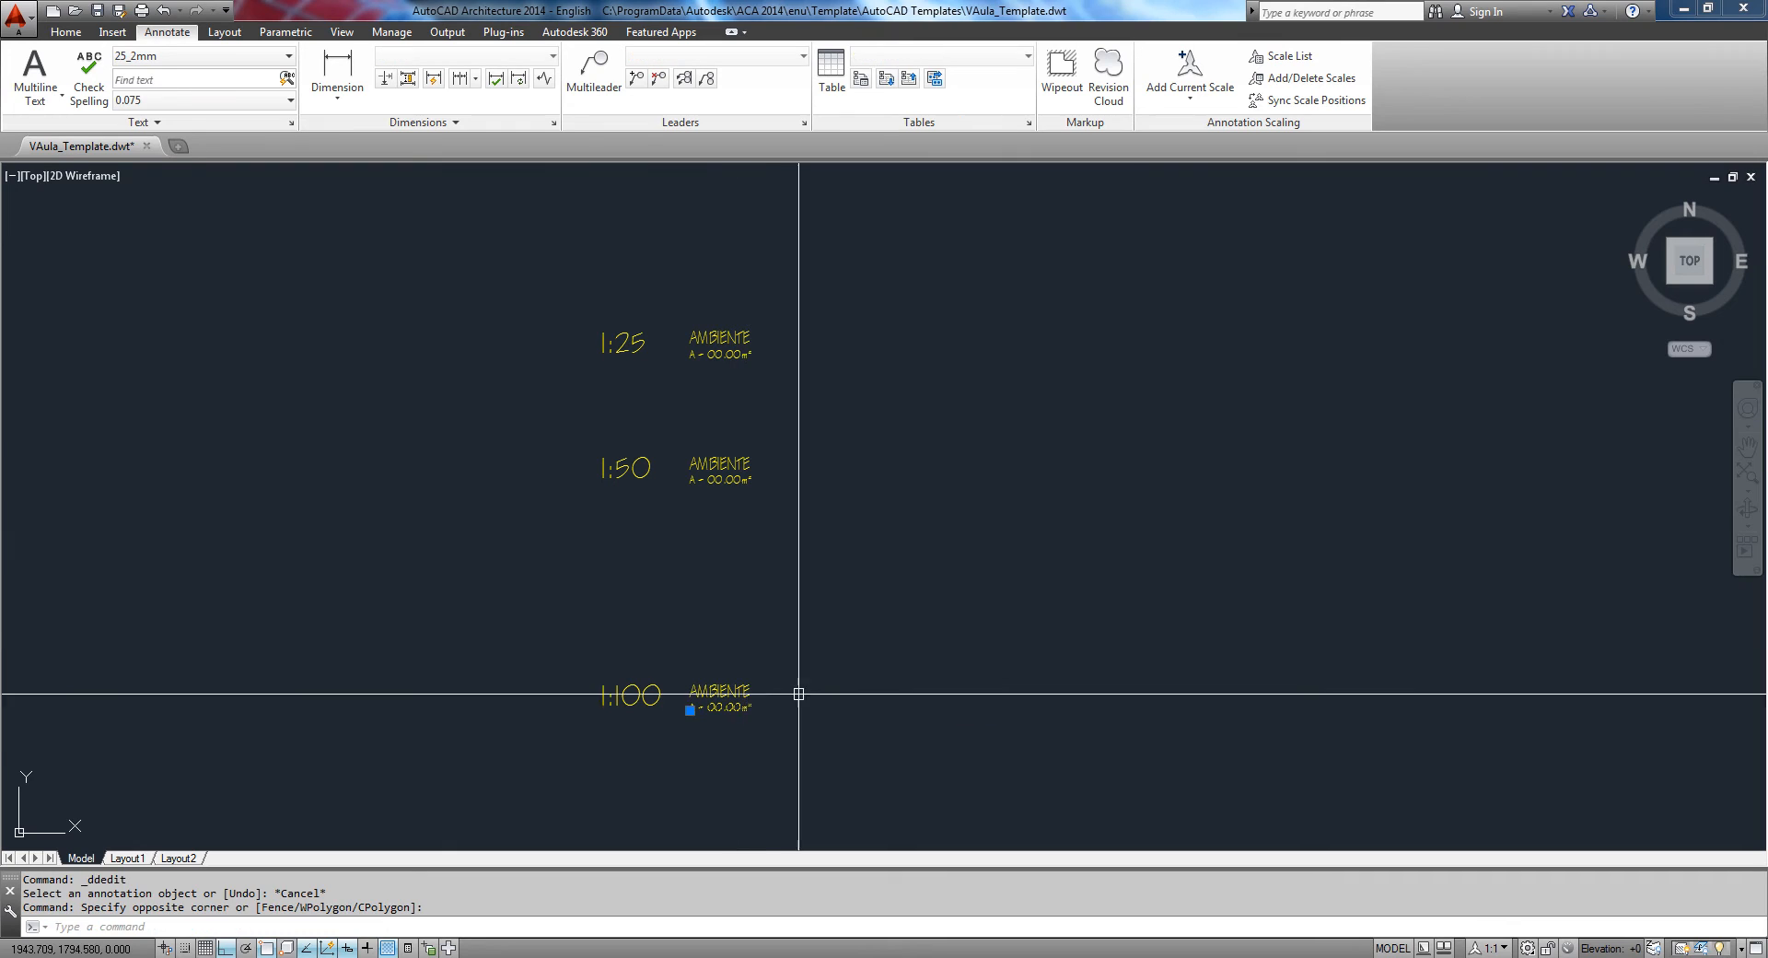
key("m")
key("Return")
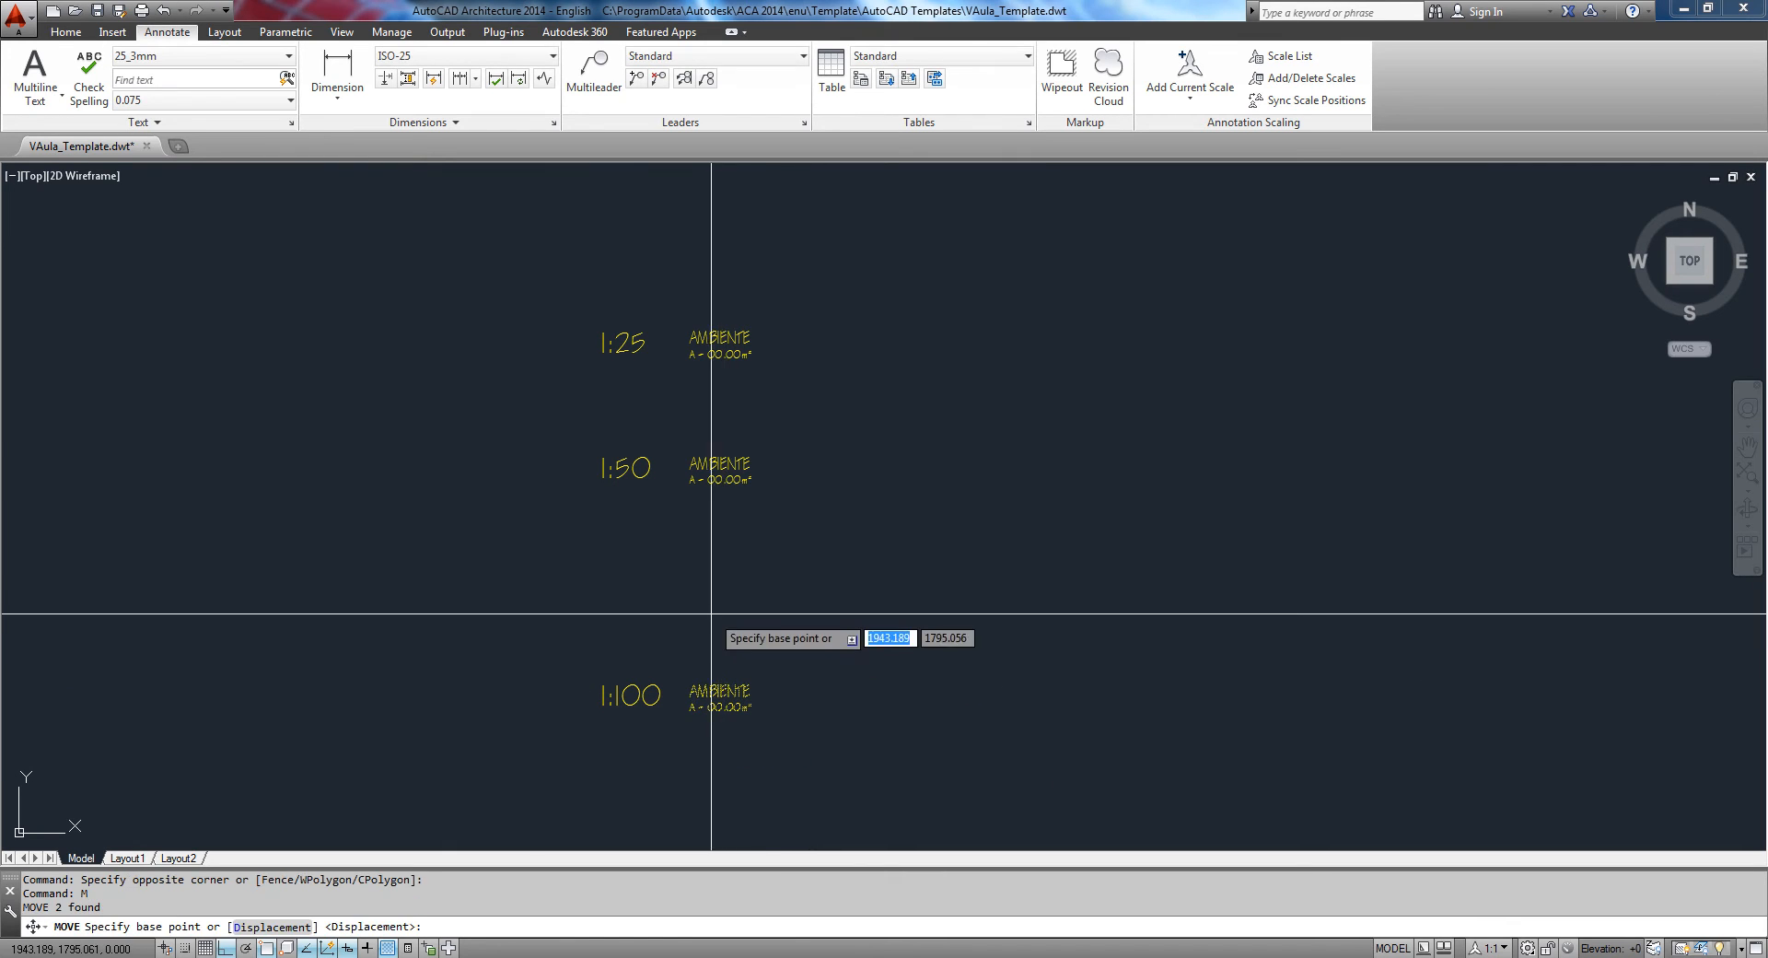
left_click(710, 634)
left_click(829, 628)
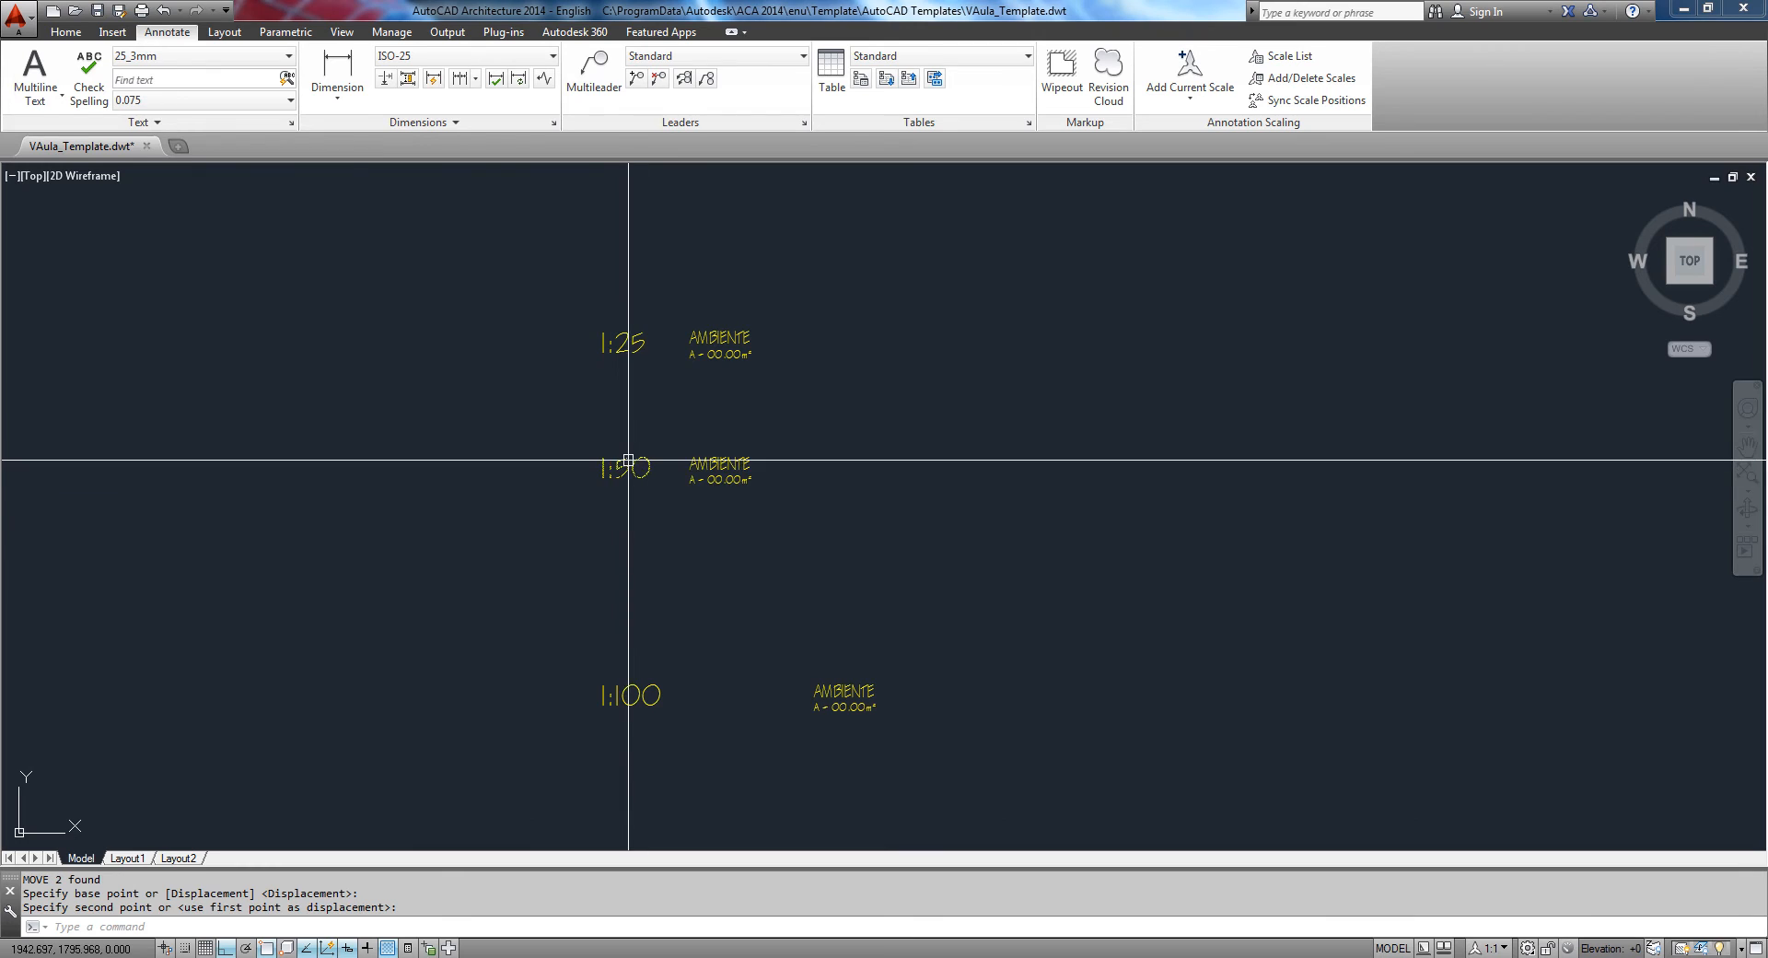
Step: Change the text style of the 1:50 title to 50_5mm
left_click(631, 508)
left_click(595, 447)
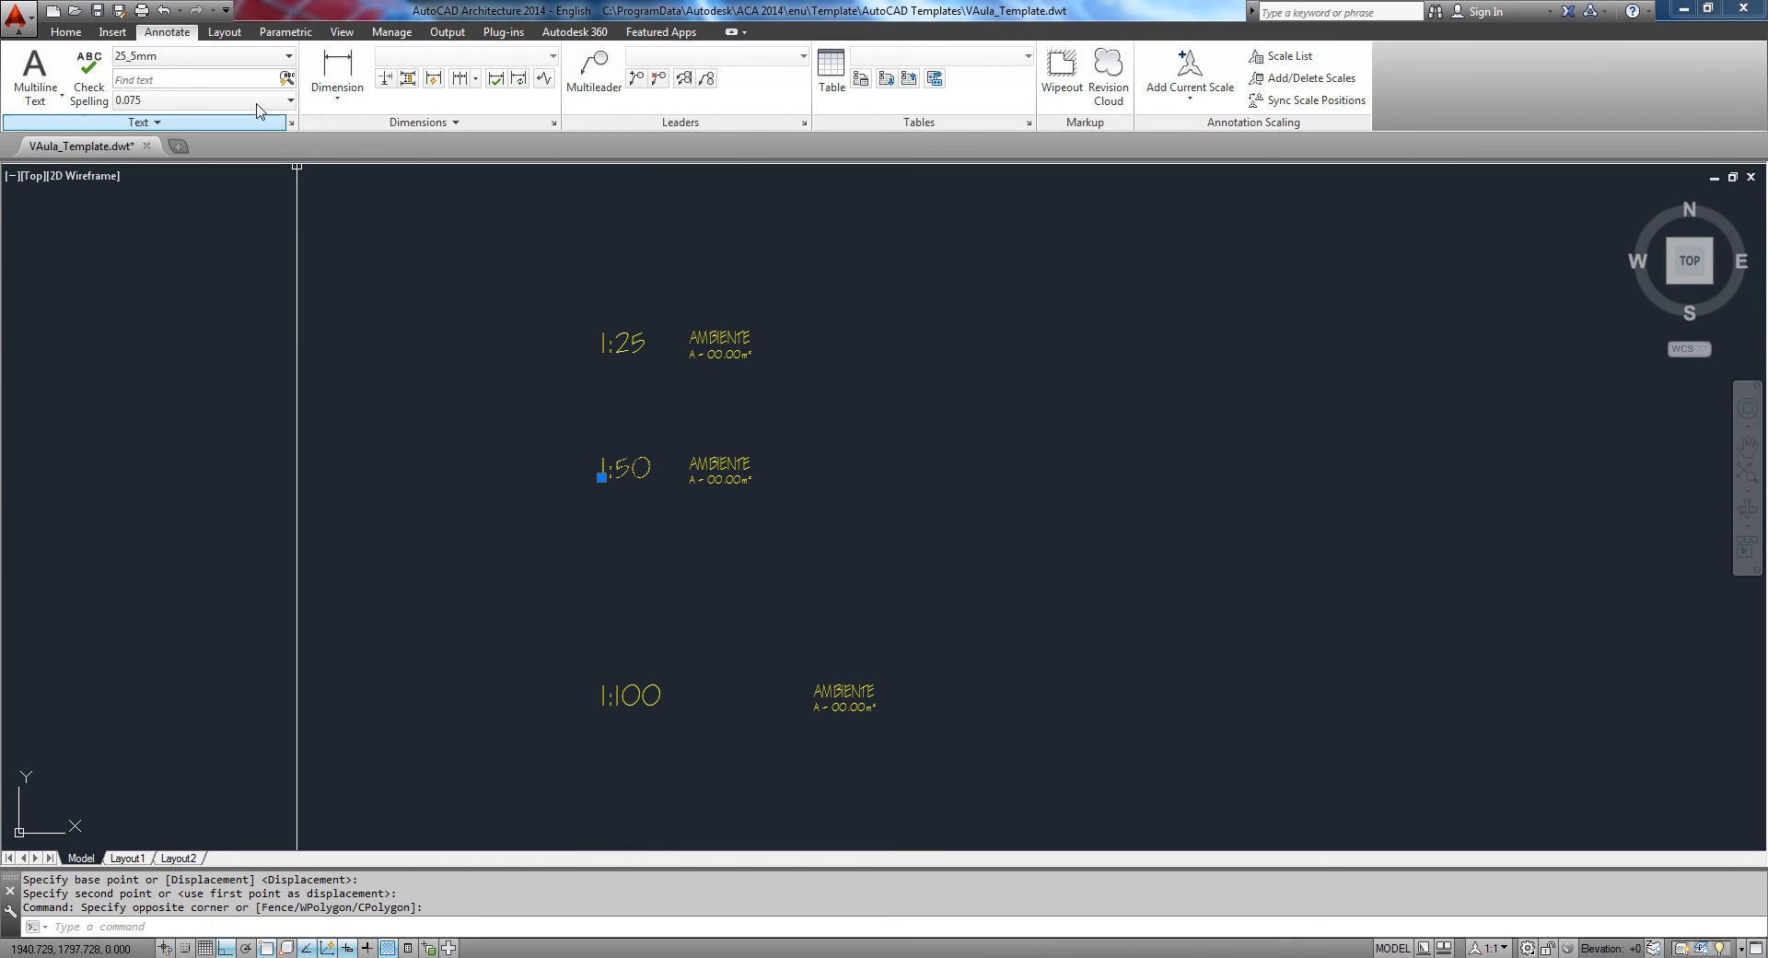
left_click(240, 57)
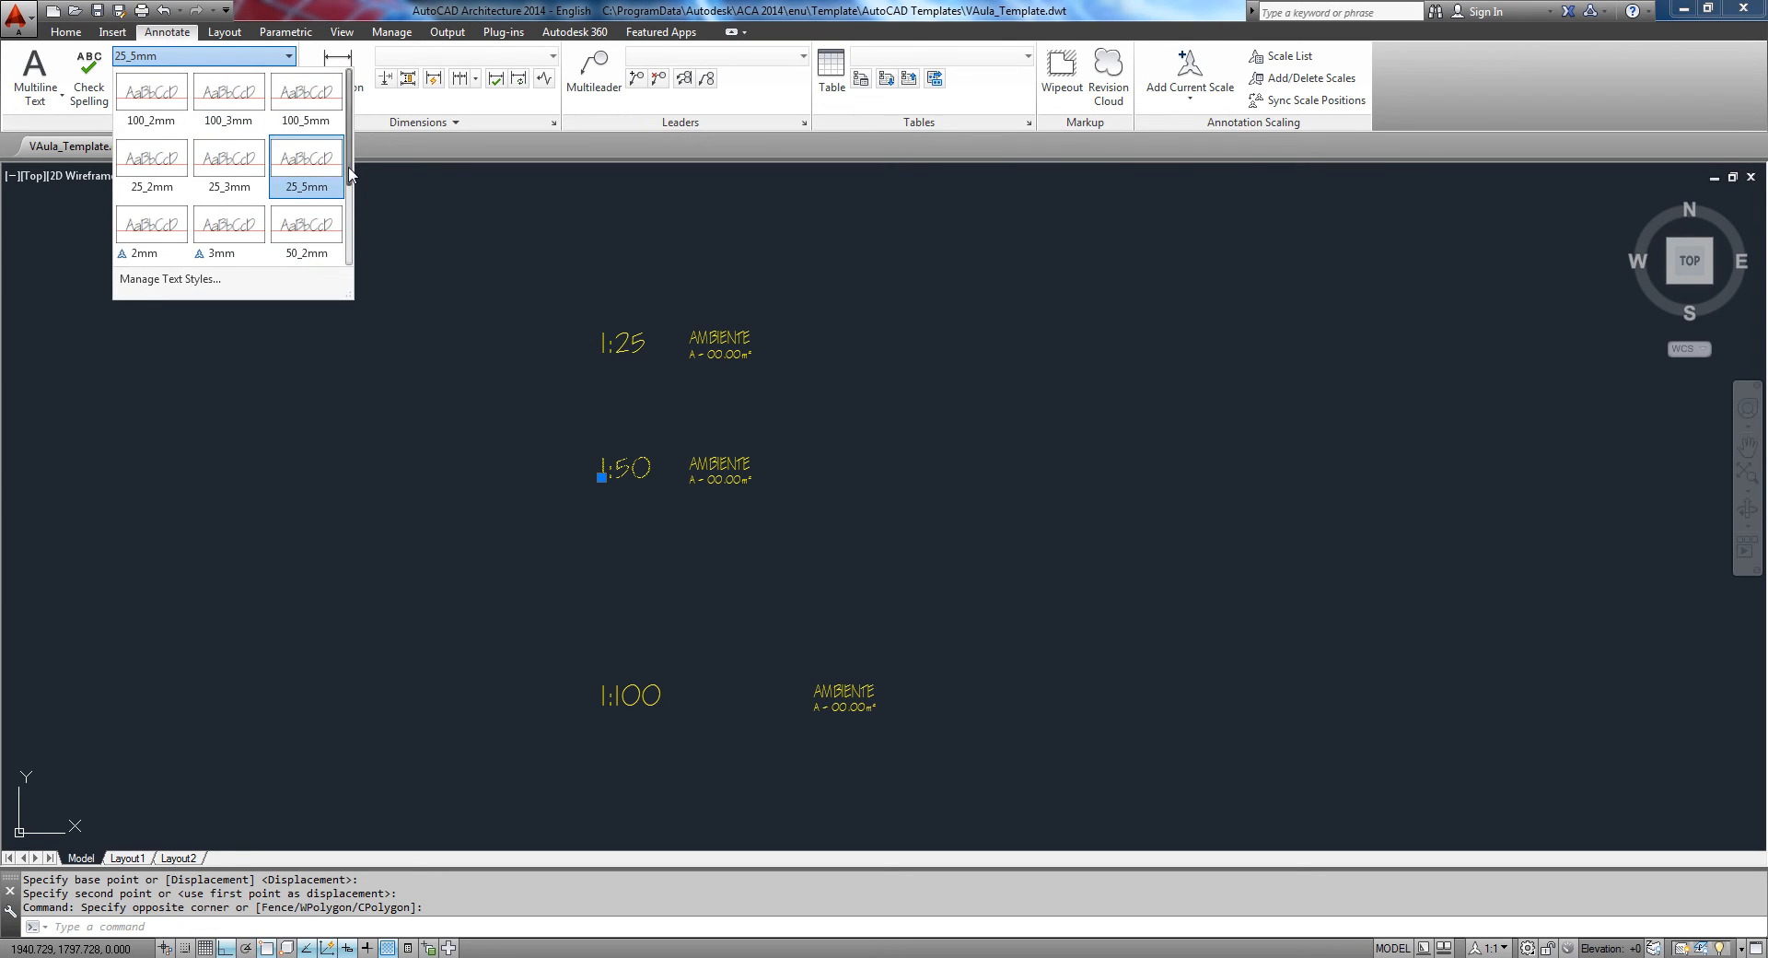
scroll(350, 175, "down", 2)
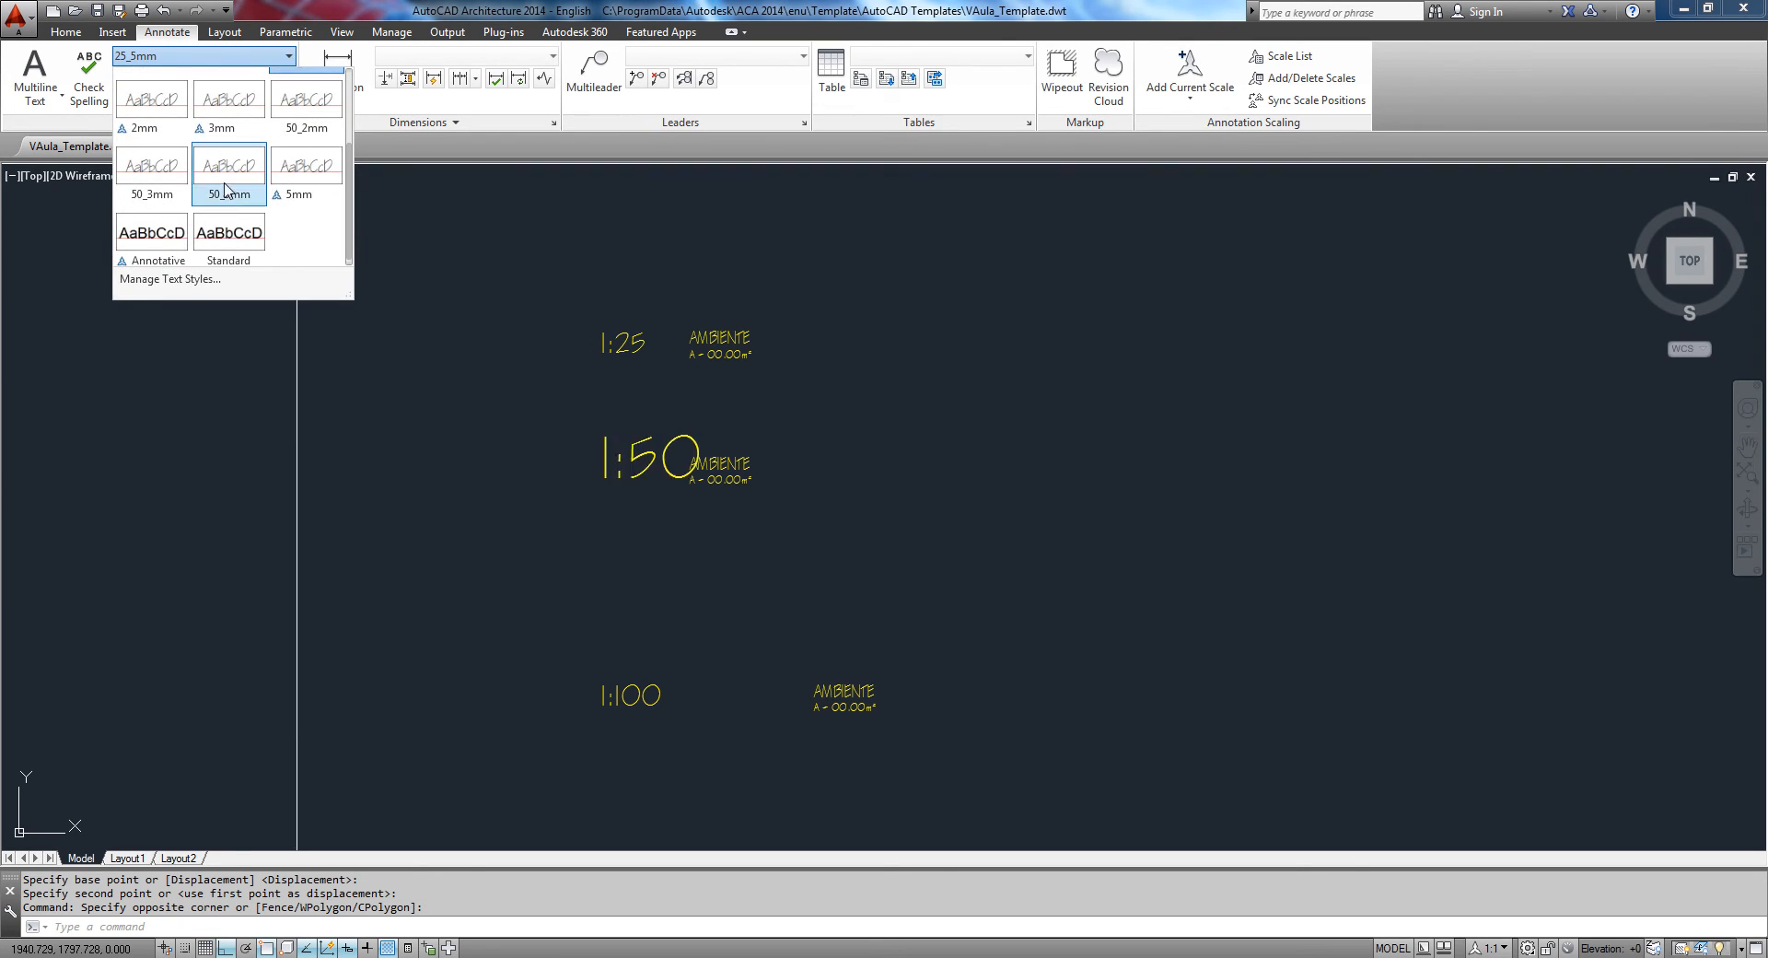
left_click(230, 178)
key("Escape")
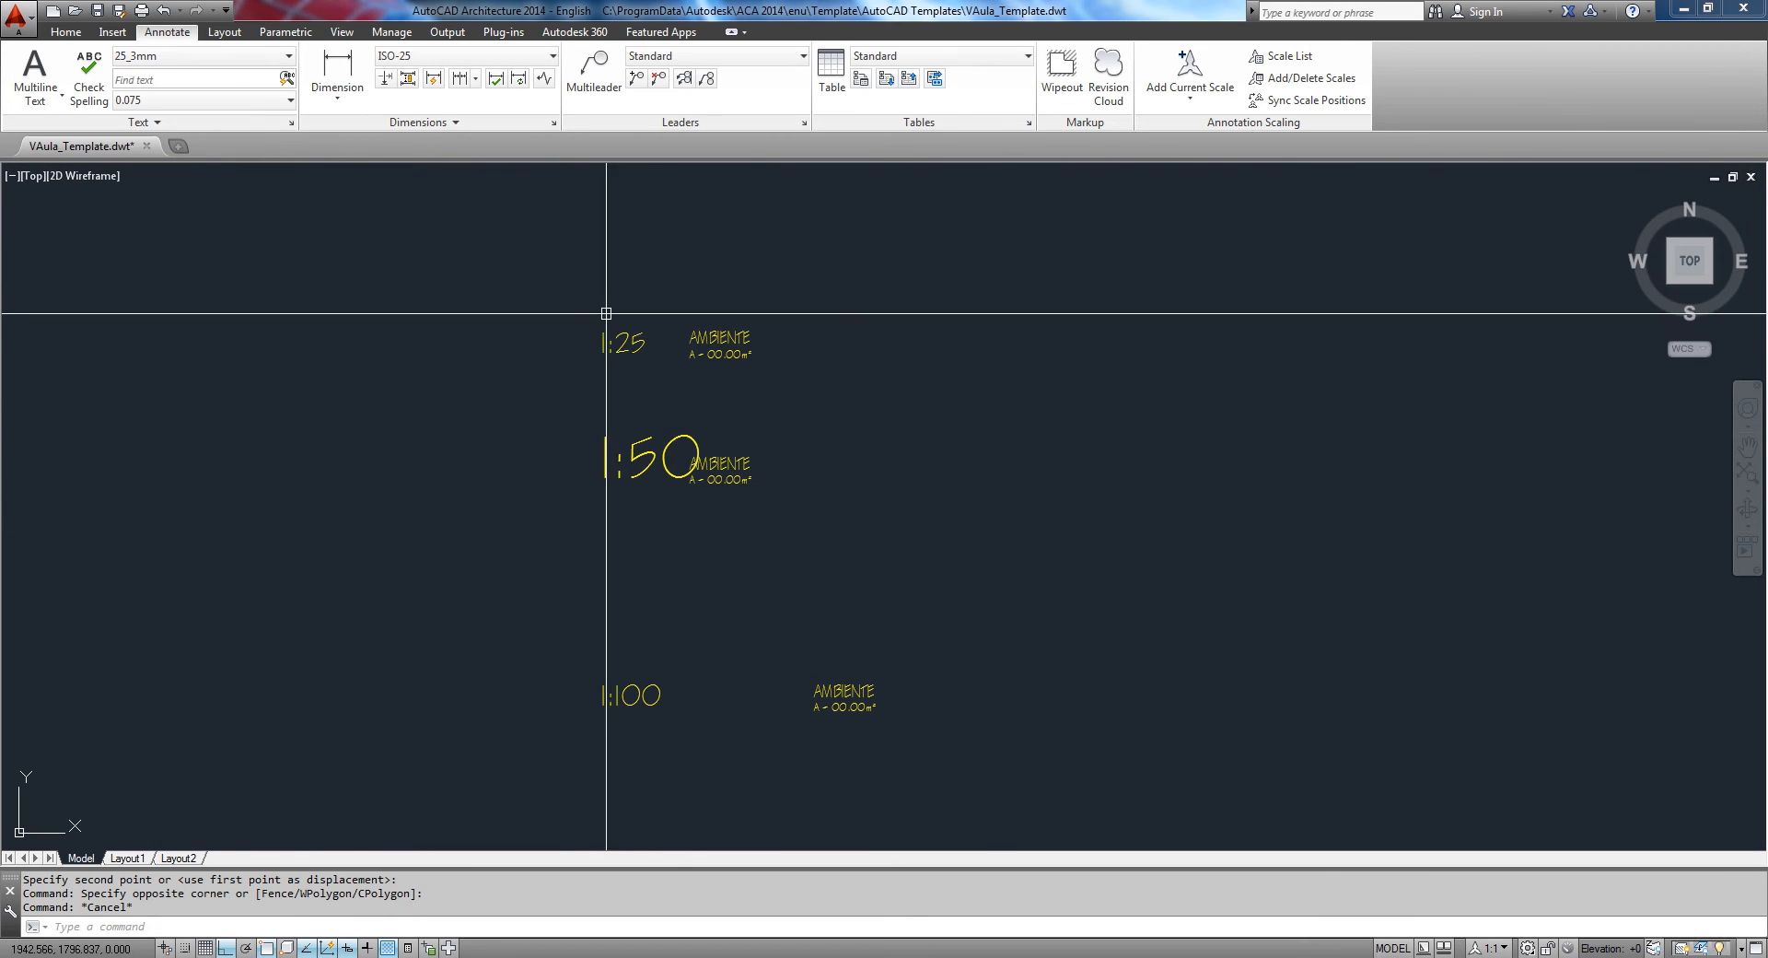
Step: Move the 1:50 row's AMBIENTE and area texts to the right, clear of the enlarged title
left_click(754, 494)
left_click(726, 418)
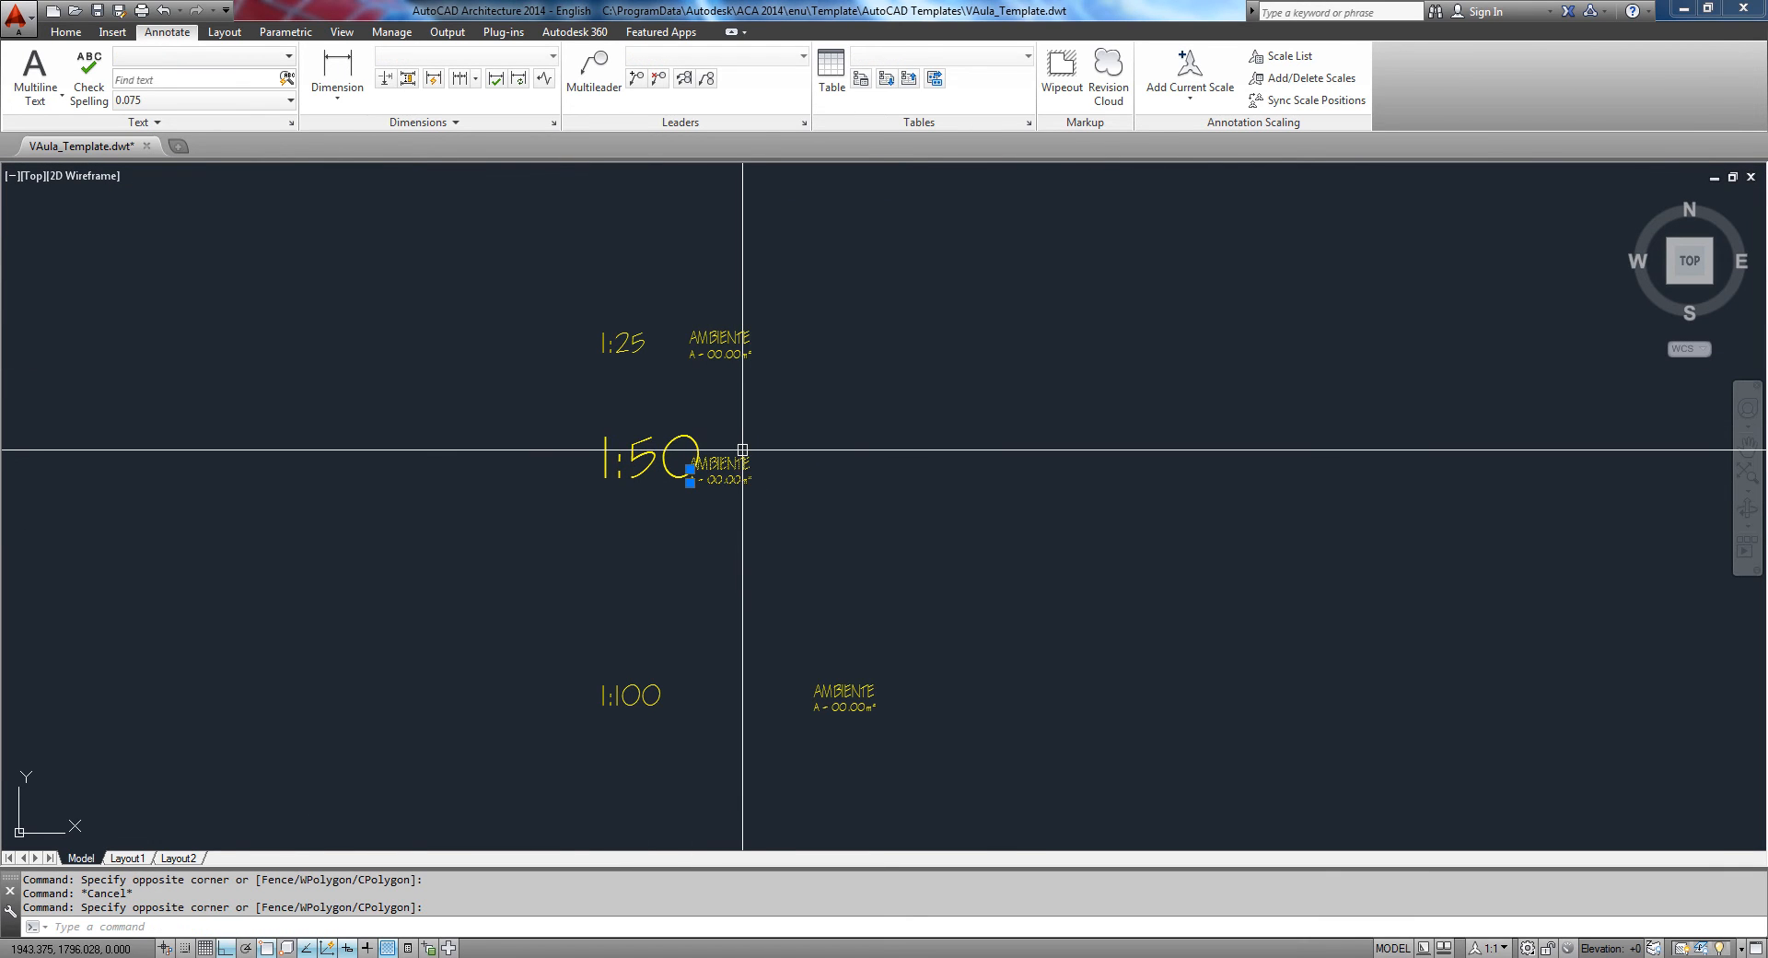
type("m")
key("Return")
left_click(808, 411)
left_click(913, 426)
key("Escape")
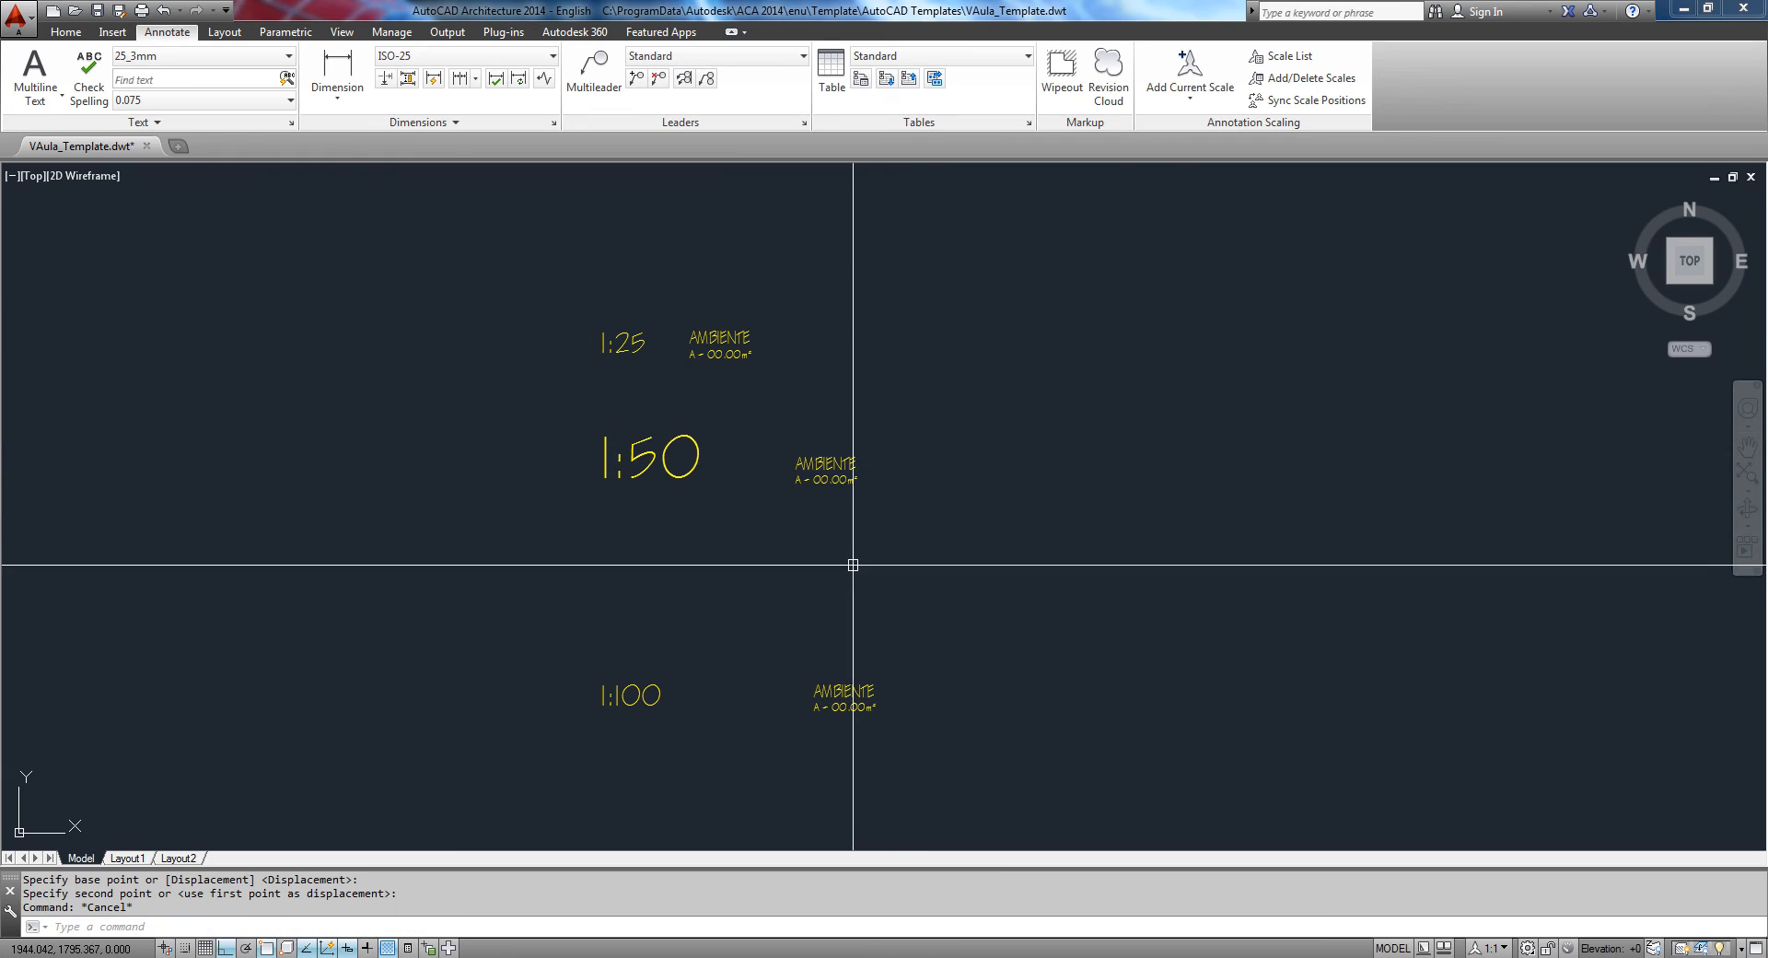
Step: Assign text style 50_3mm to the 1:50 row's AMBIENTE and 50_2mm to its area text
left_click(829, 460)
left_click(237, 62)
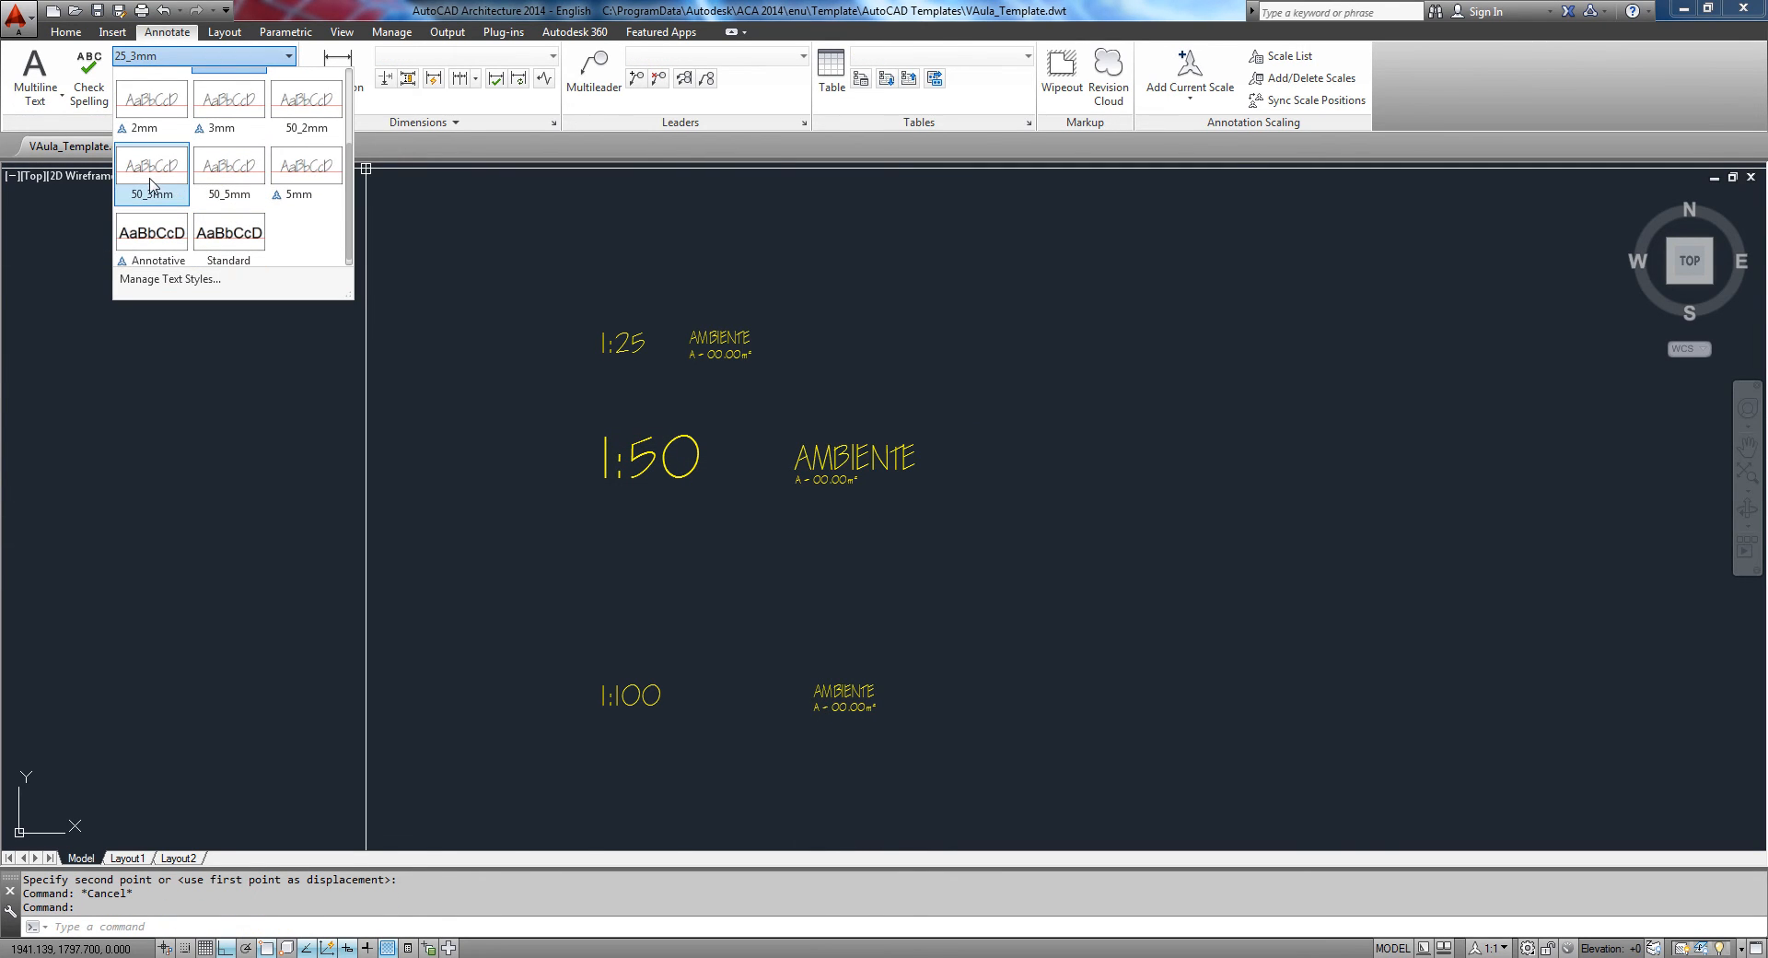
left_click(150, 186)
key("Escape")
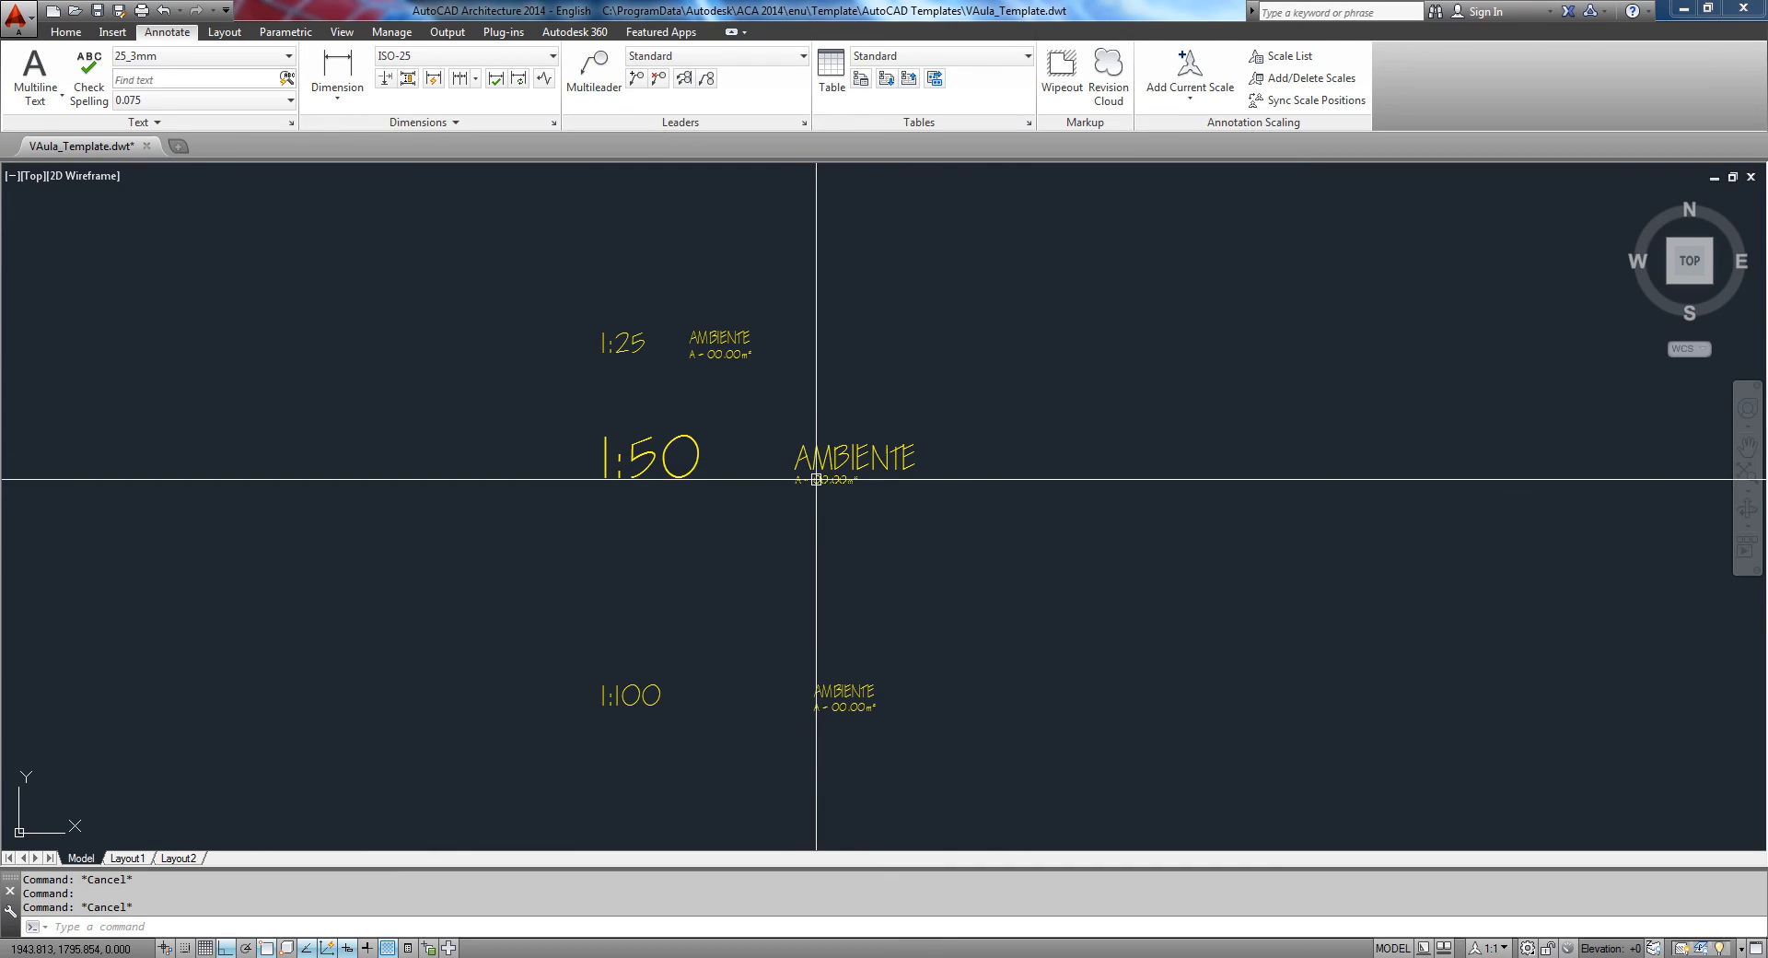
left_click(817, 479)
left_click(233, 64)
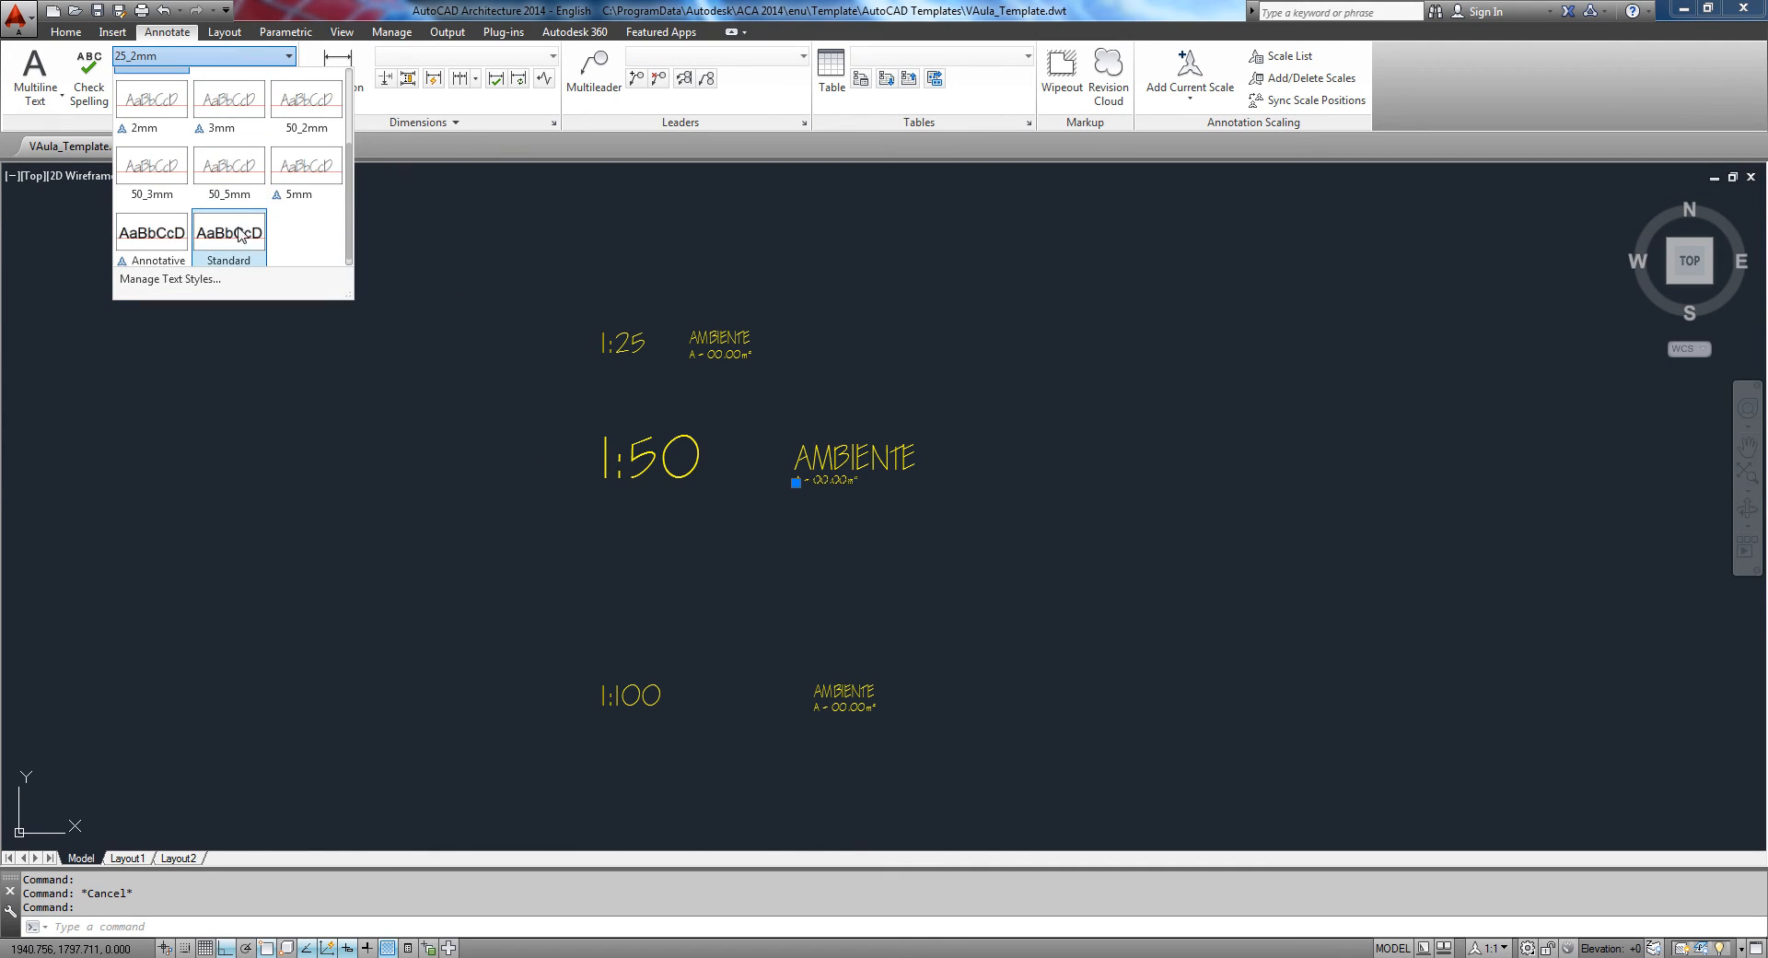
left_click(307, 99)
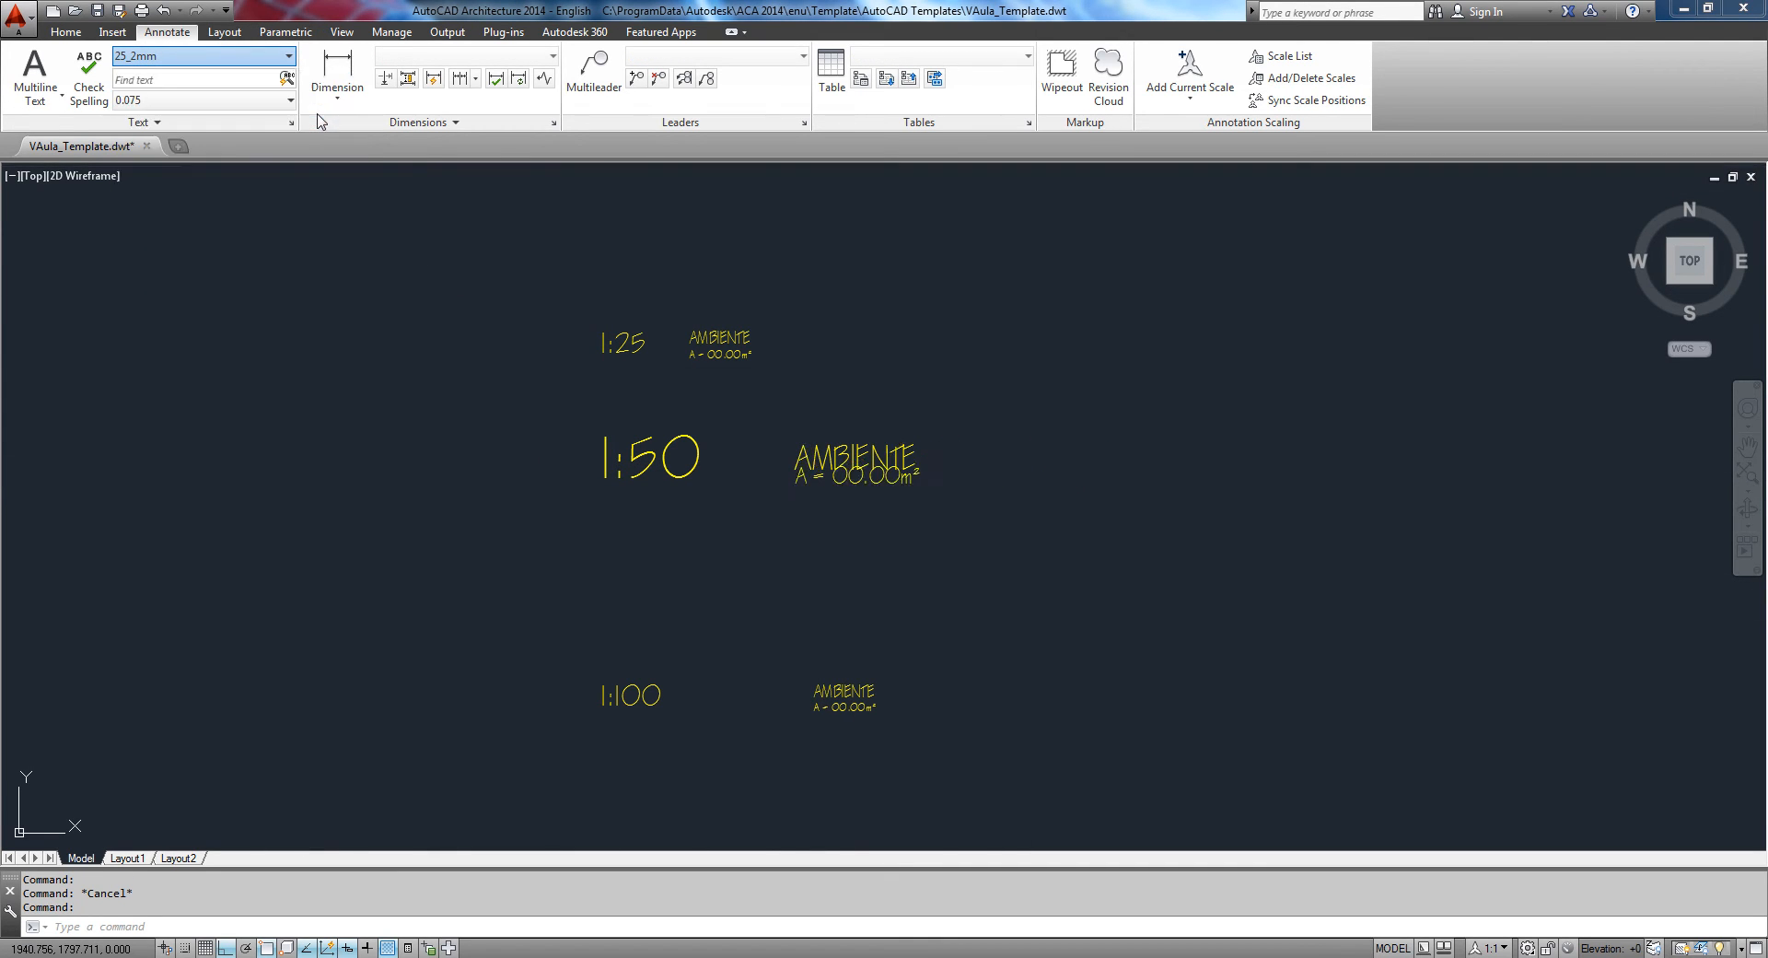
Step: Move the 1:50 row's area text straight down so it sits just beneath AMBIENTE without overlapping
scroll(923, 497, "up", 3)
type("M")
key("Return")
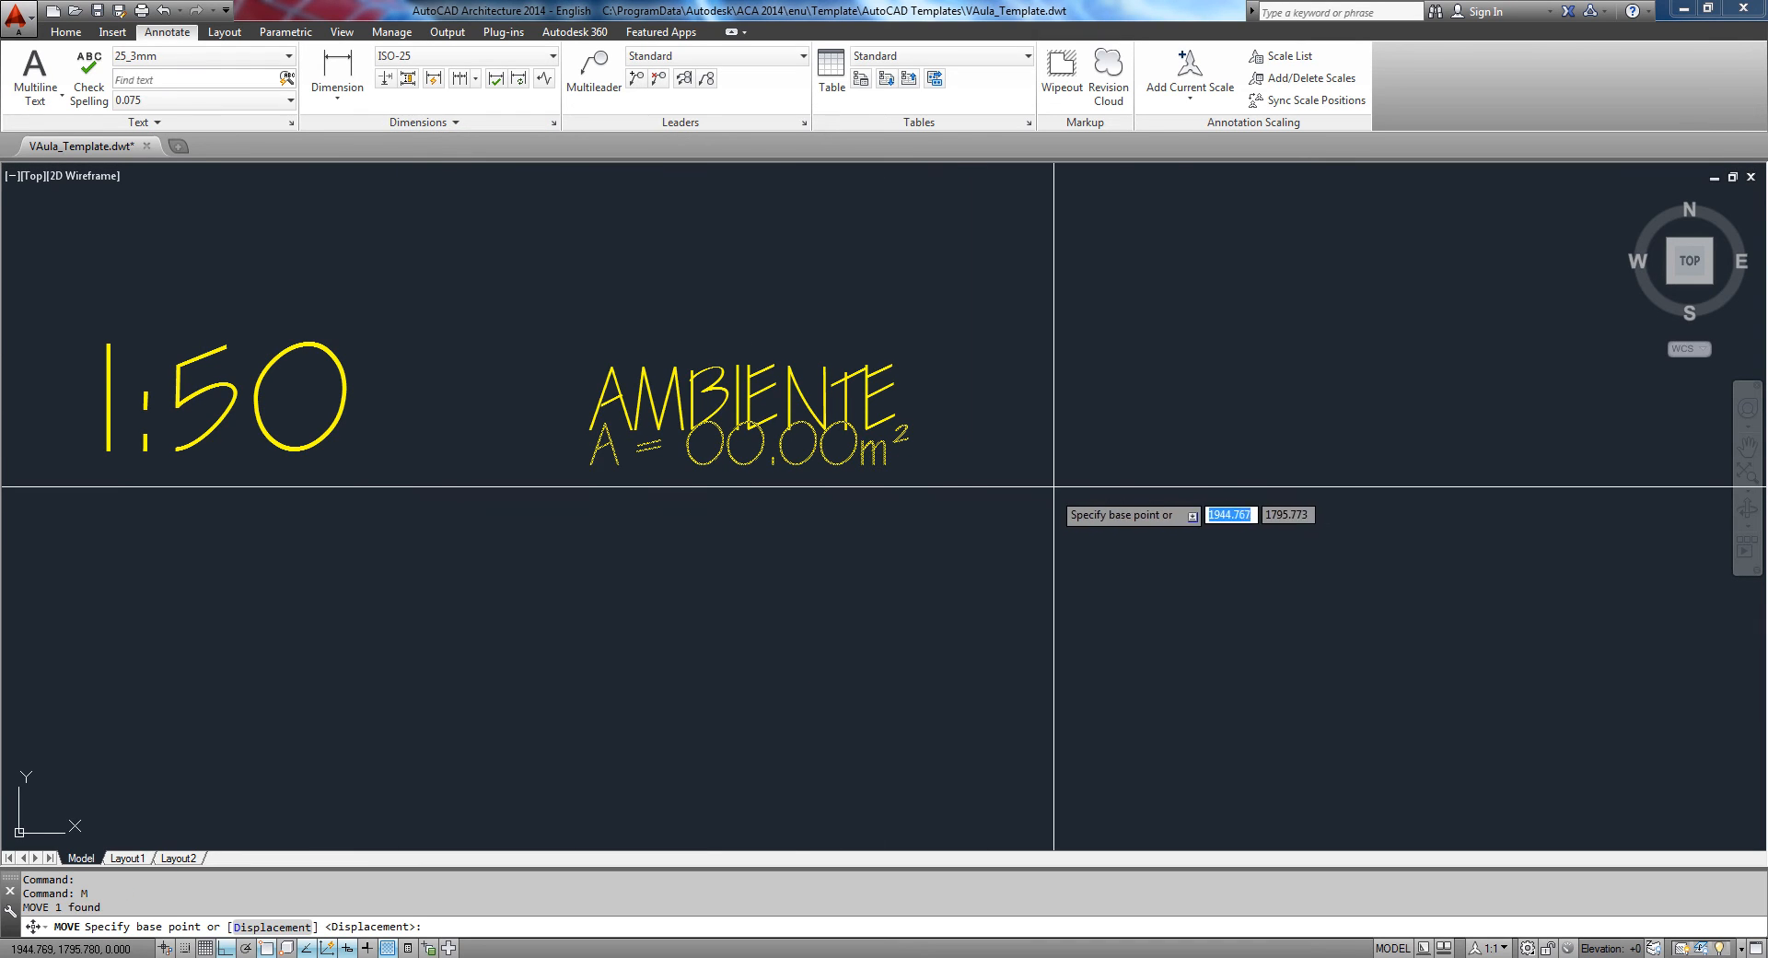
left_click(1048, 459)
left_click(1041, 492)
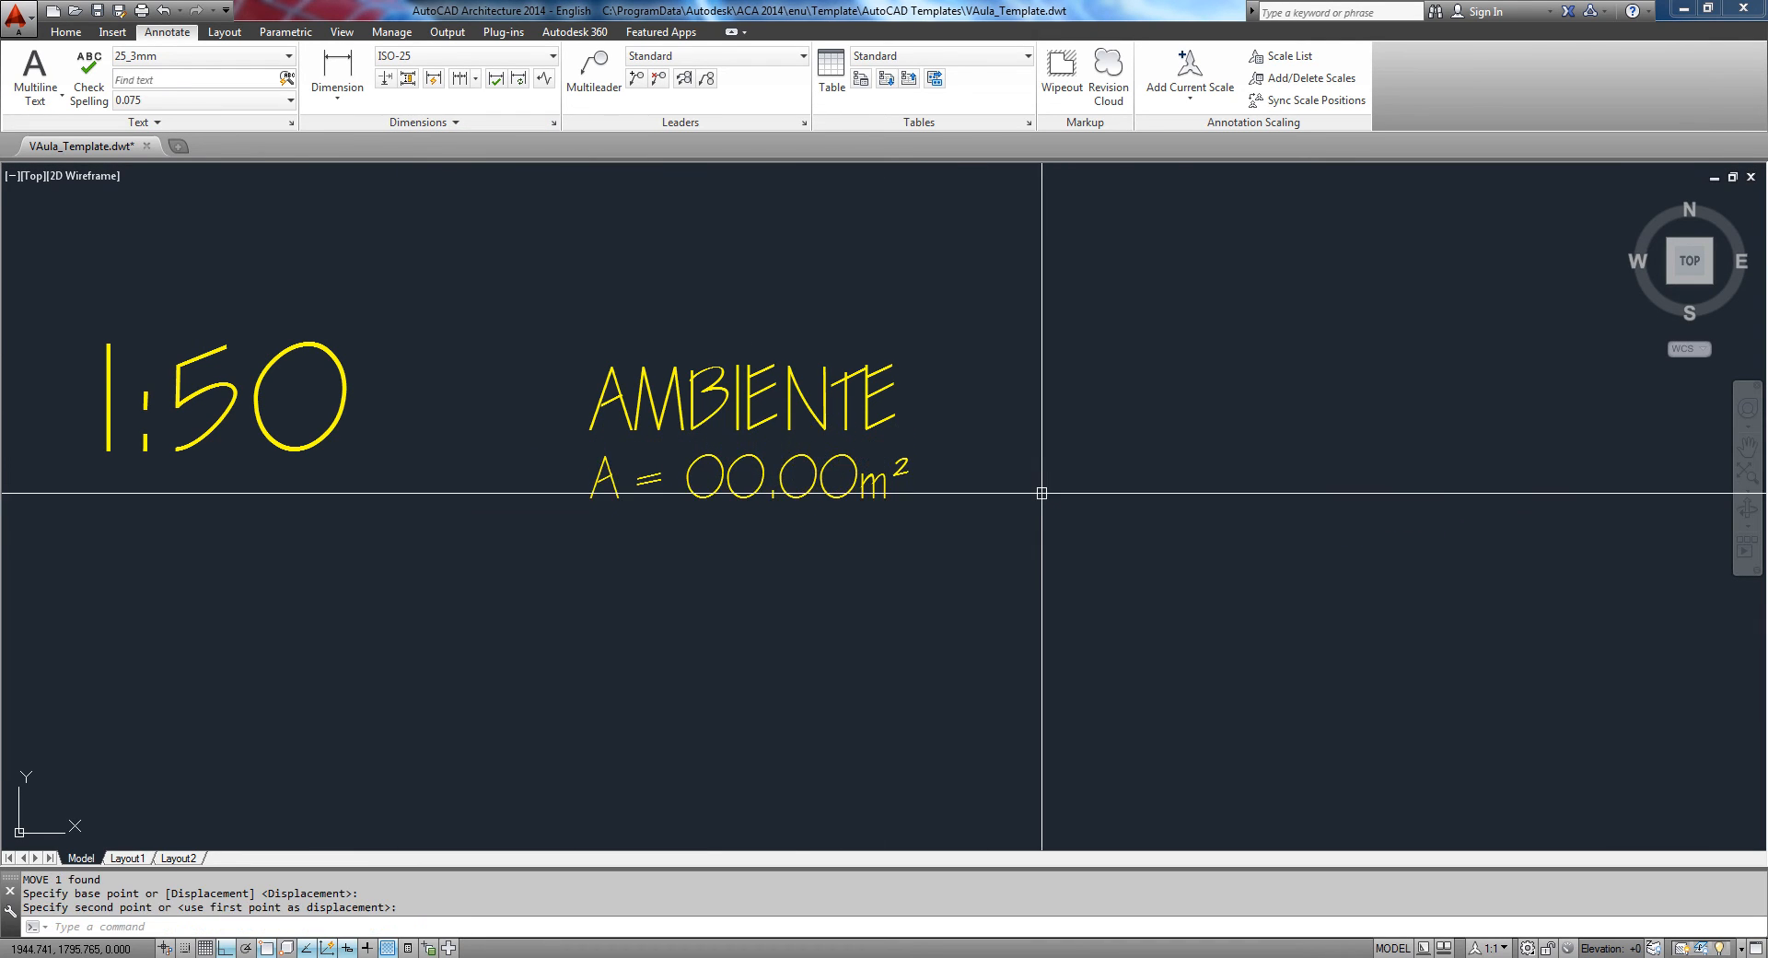
left_click(983, 545)
left_click(755, 461)
key("Return")
left_click(1031, 602)
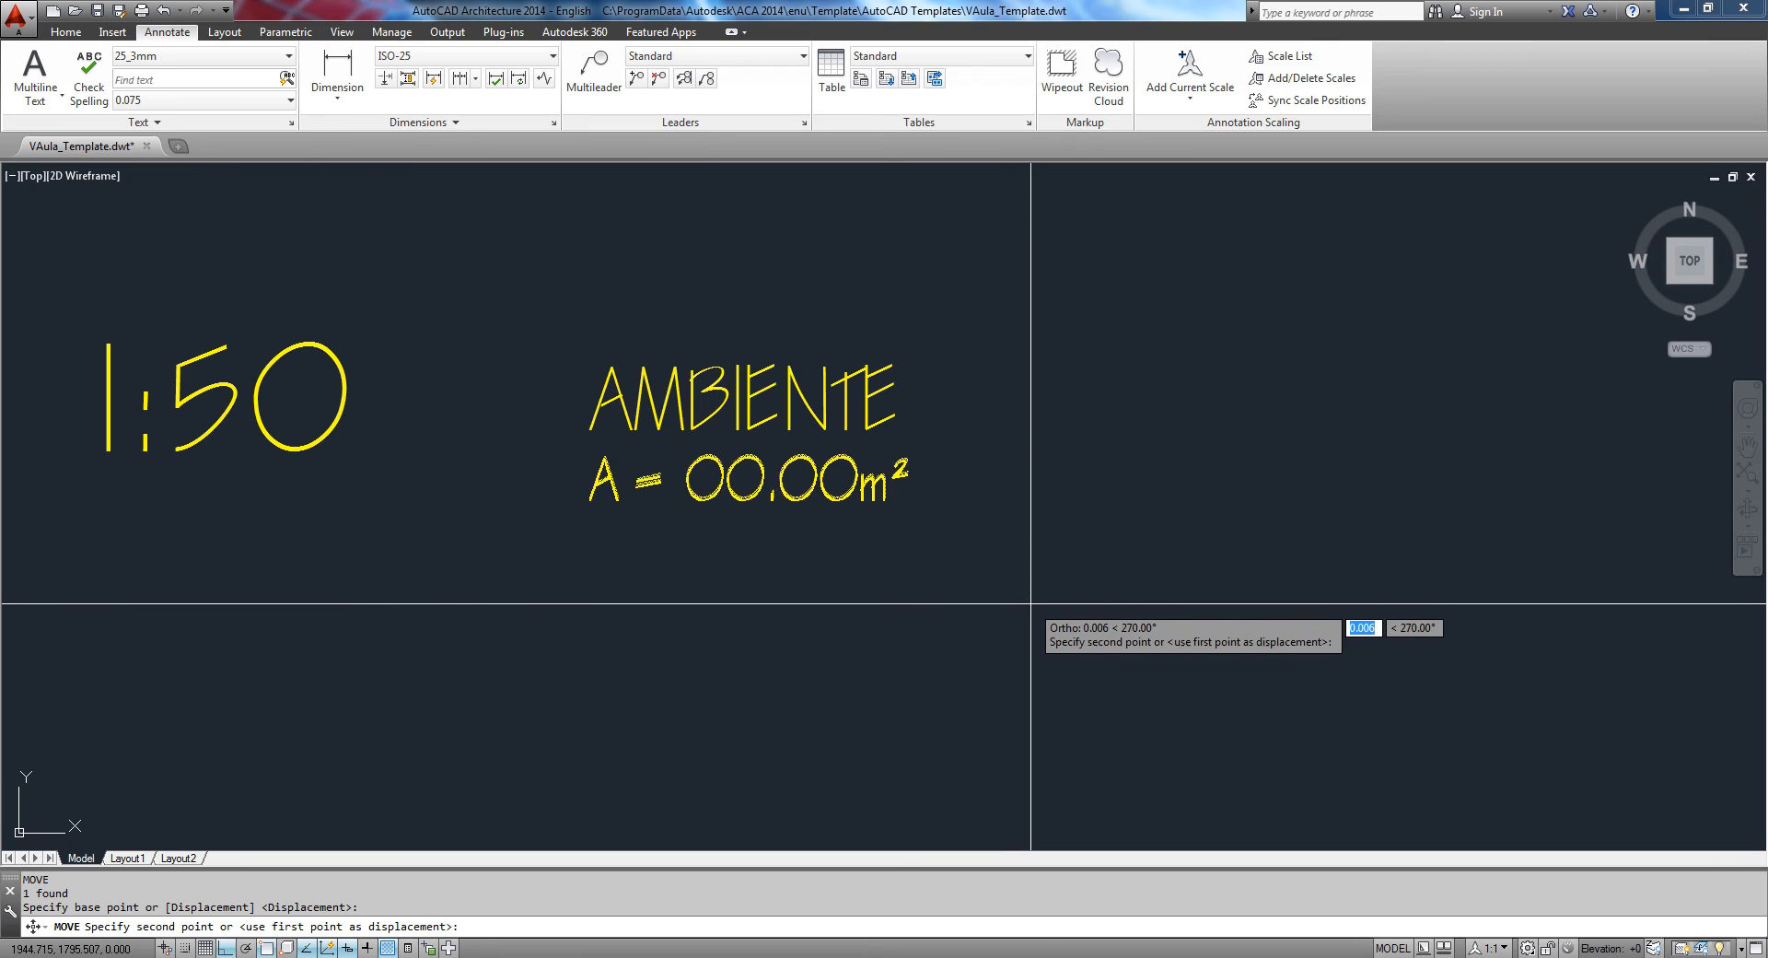
key("Escape")
Step: Shift the 1:100 row's AMBIENTE and area texts further right to make room for a larger title
scroll(591, 546, "down", 5)
middle_click_drag(591, 546, 600, 535)
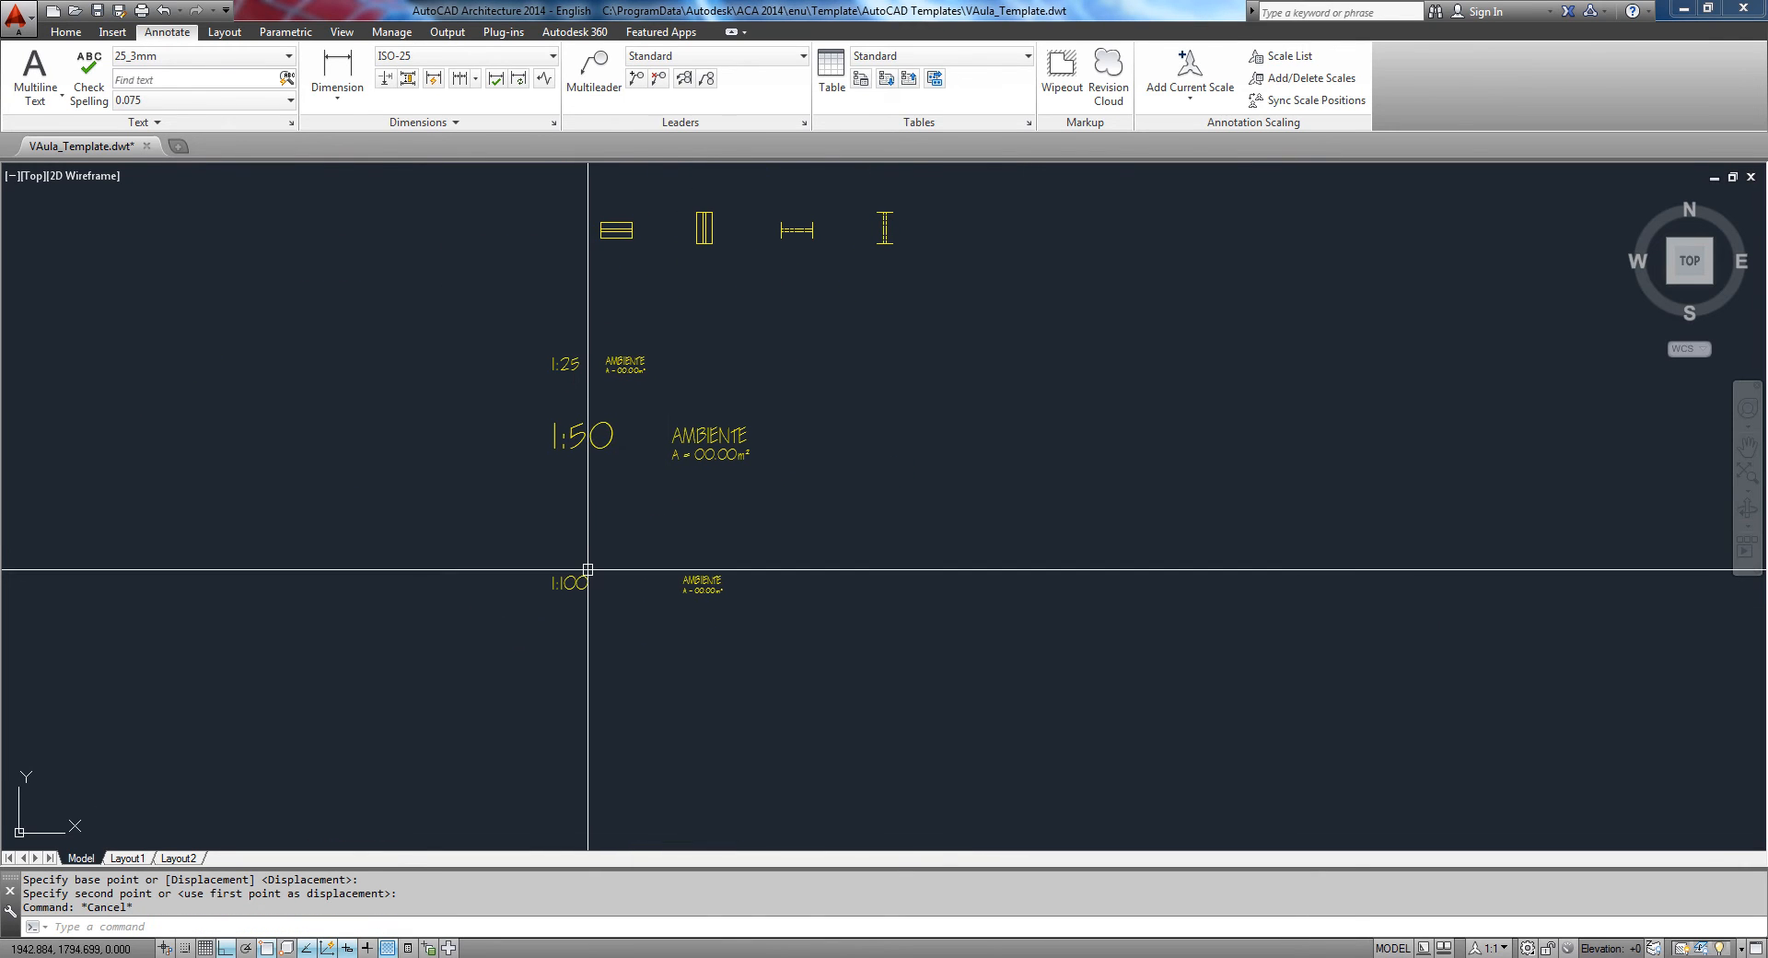
left_click(680, 579)
type("m")
key("Return")
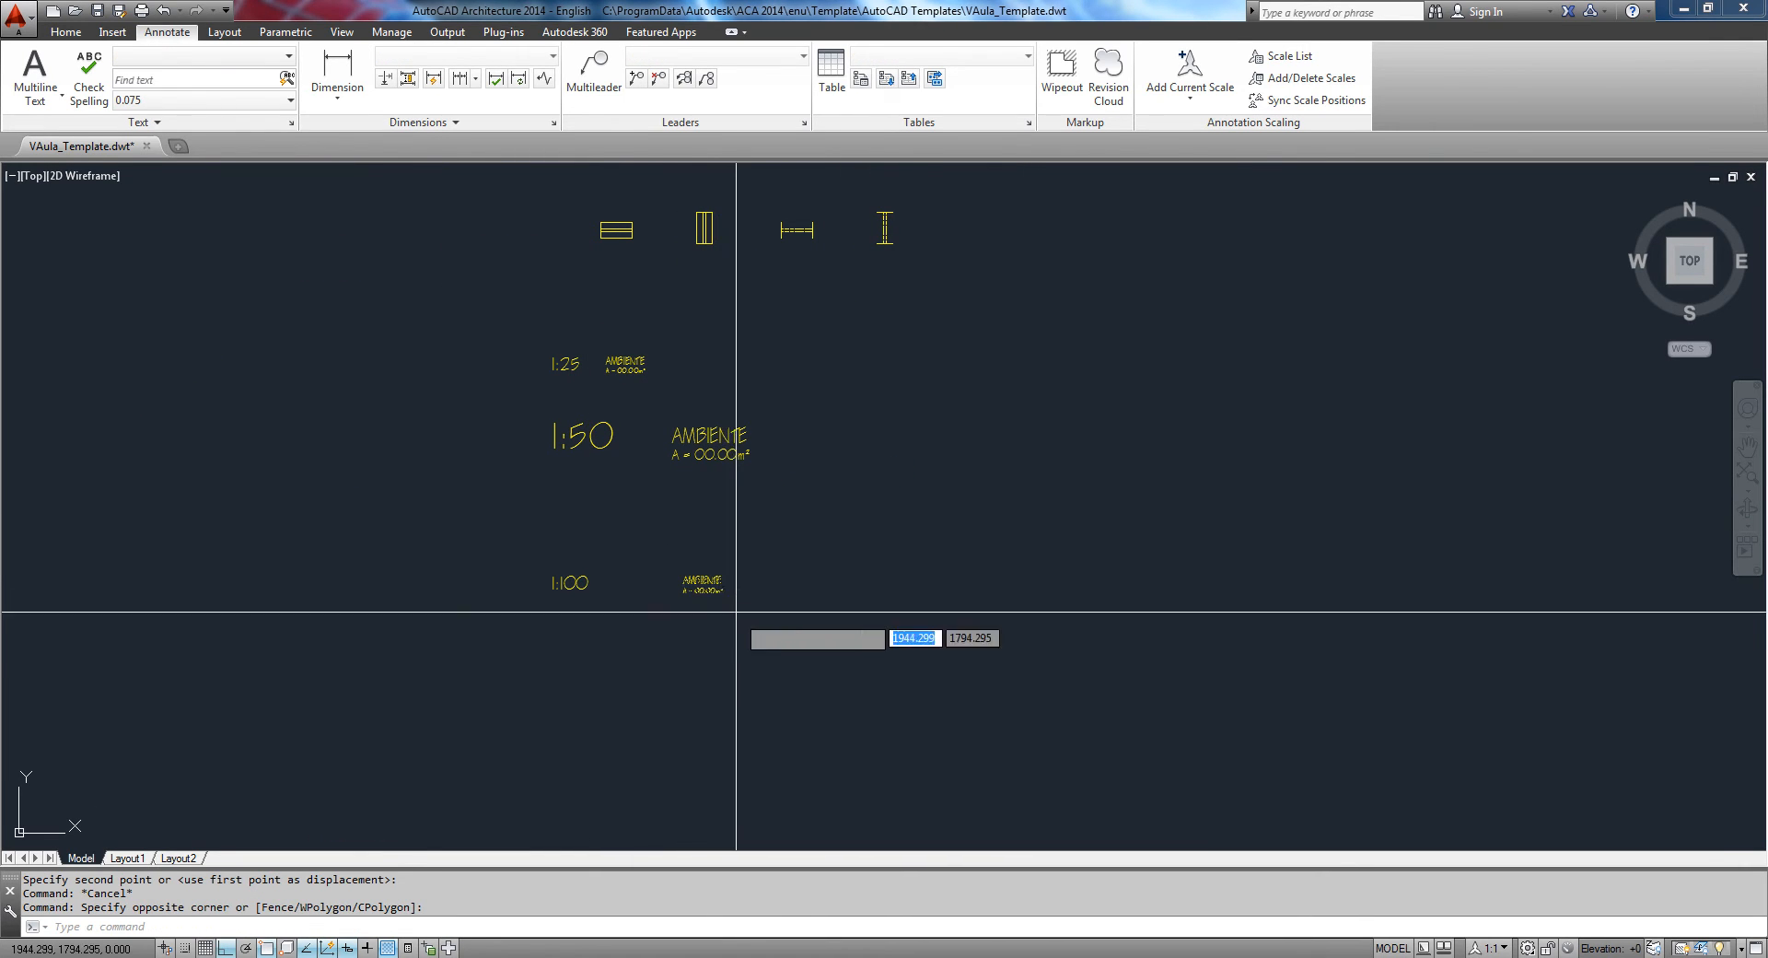
left_click(694, 662)
left_click(747, 665)
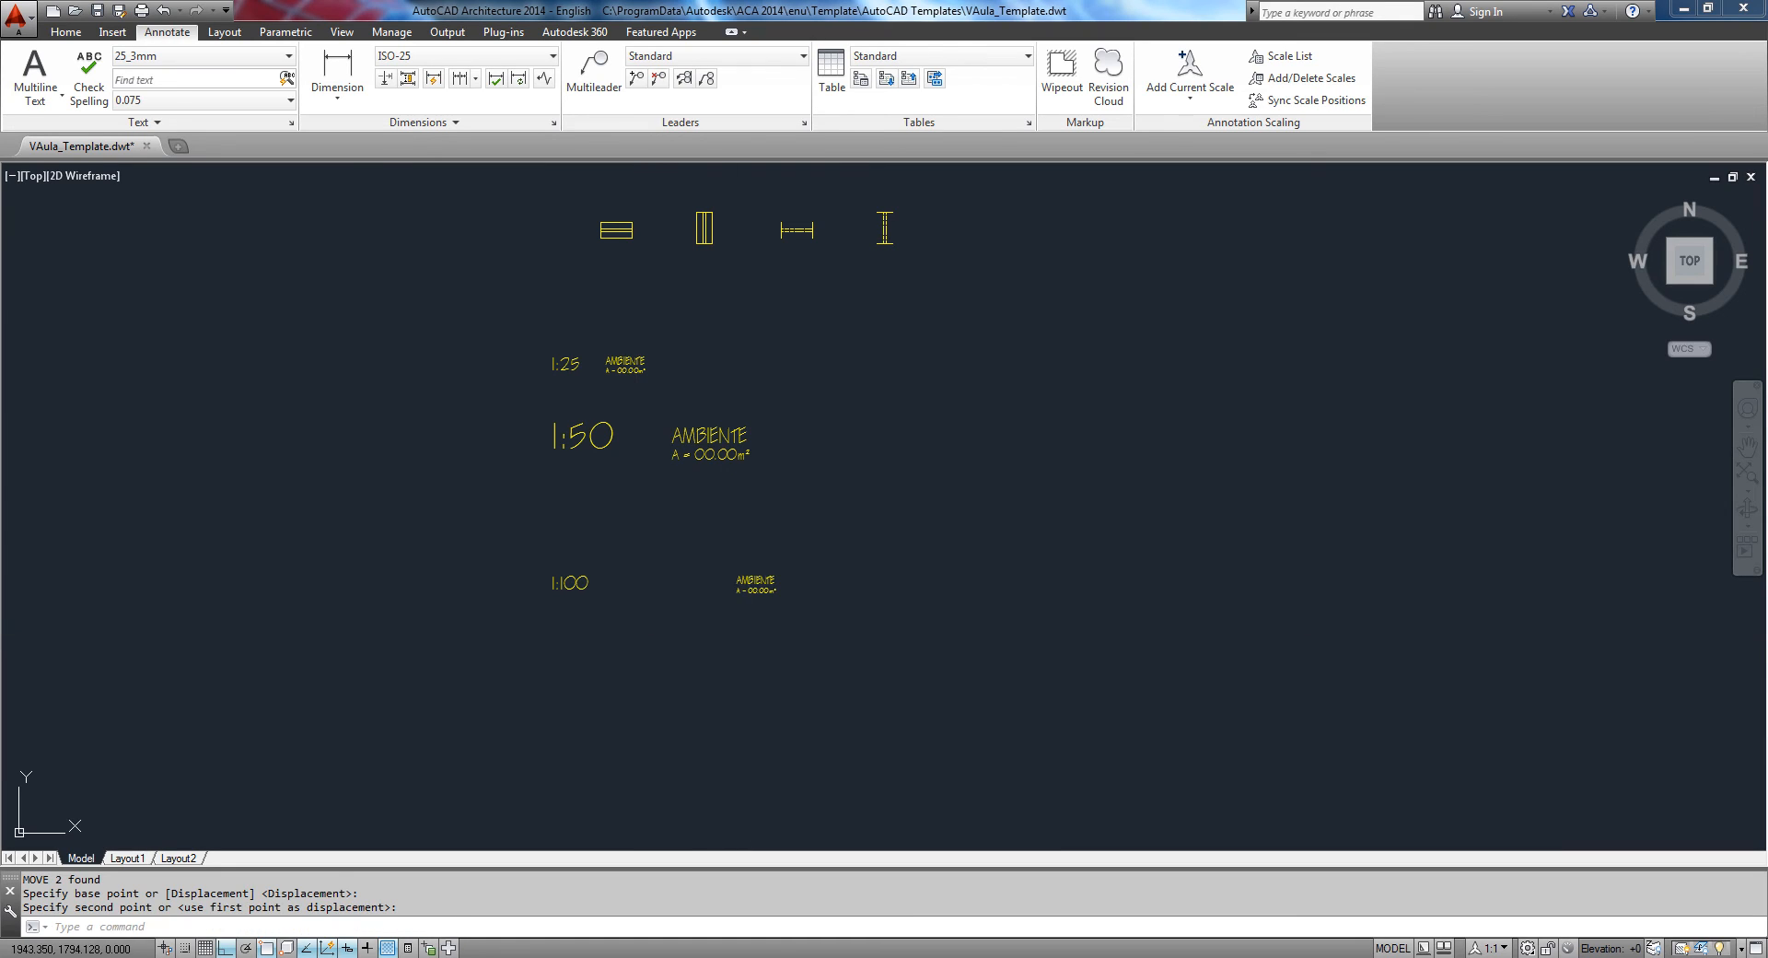
Step: Change the text style of the 1:100 title to 100_5mm
left_click(639, 617)
left_click(549, 544)
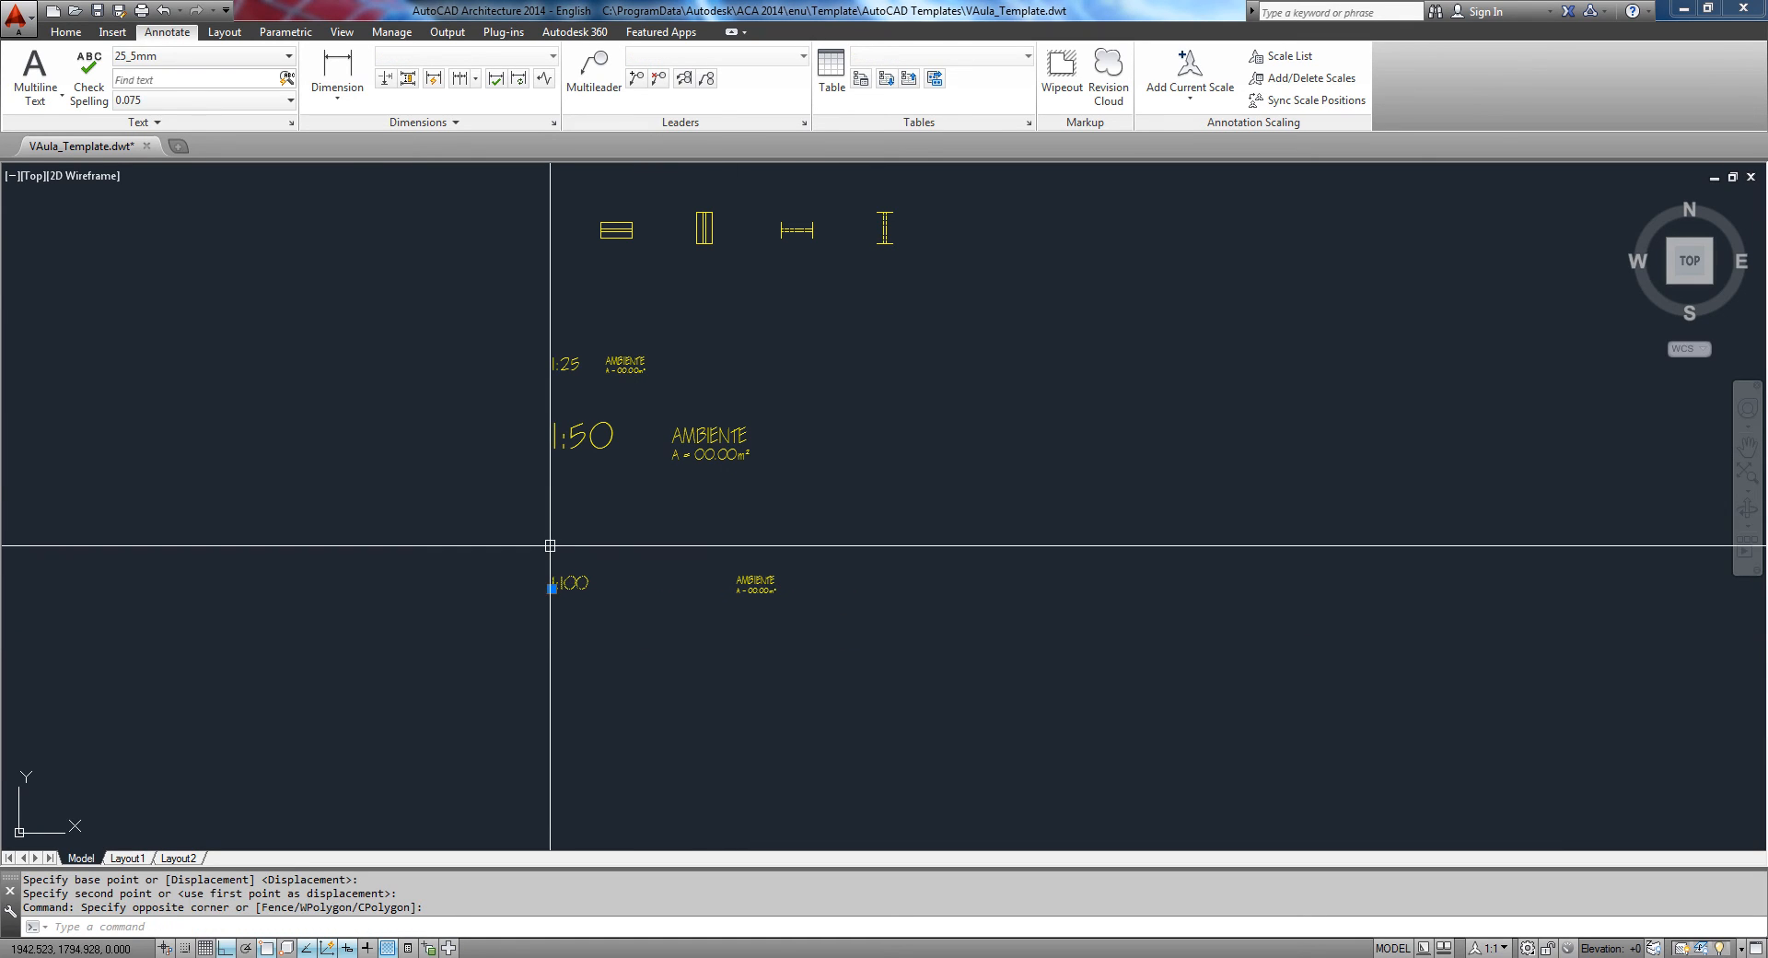
left_click(245, 58)
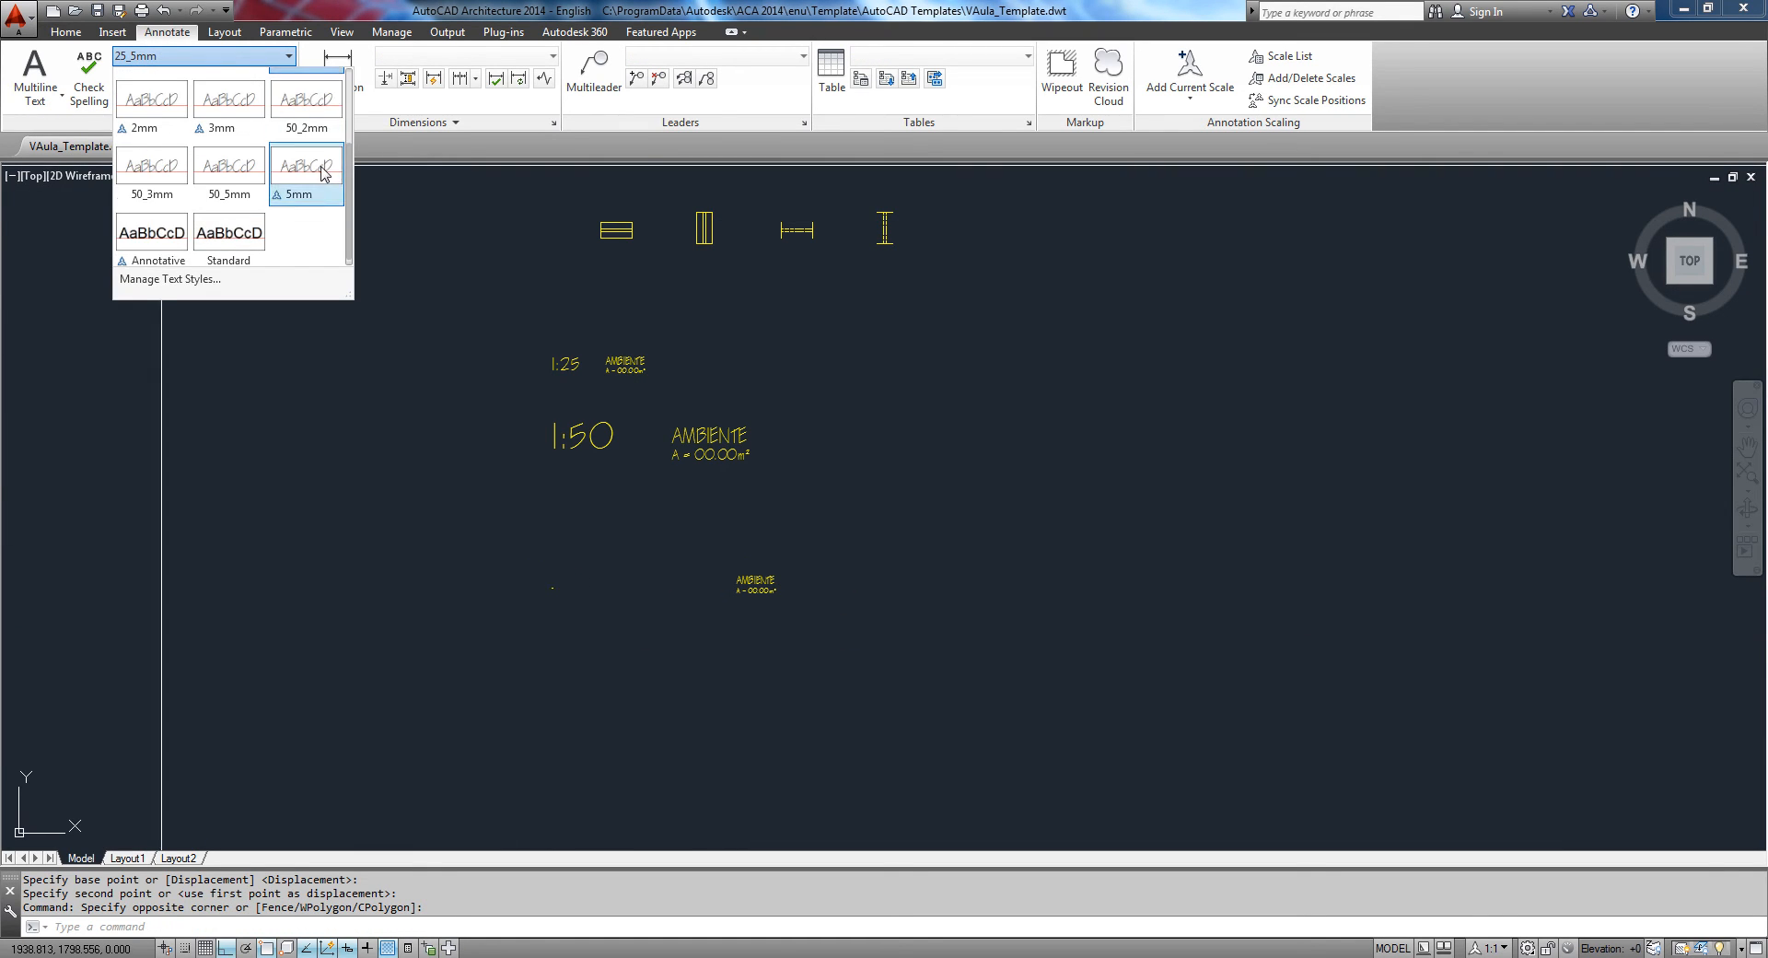
left_click(310, 99)
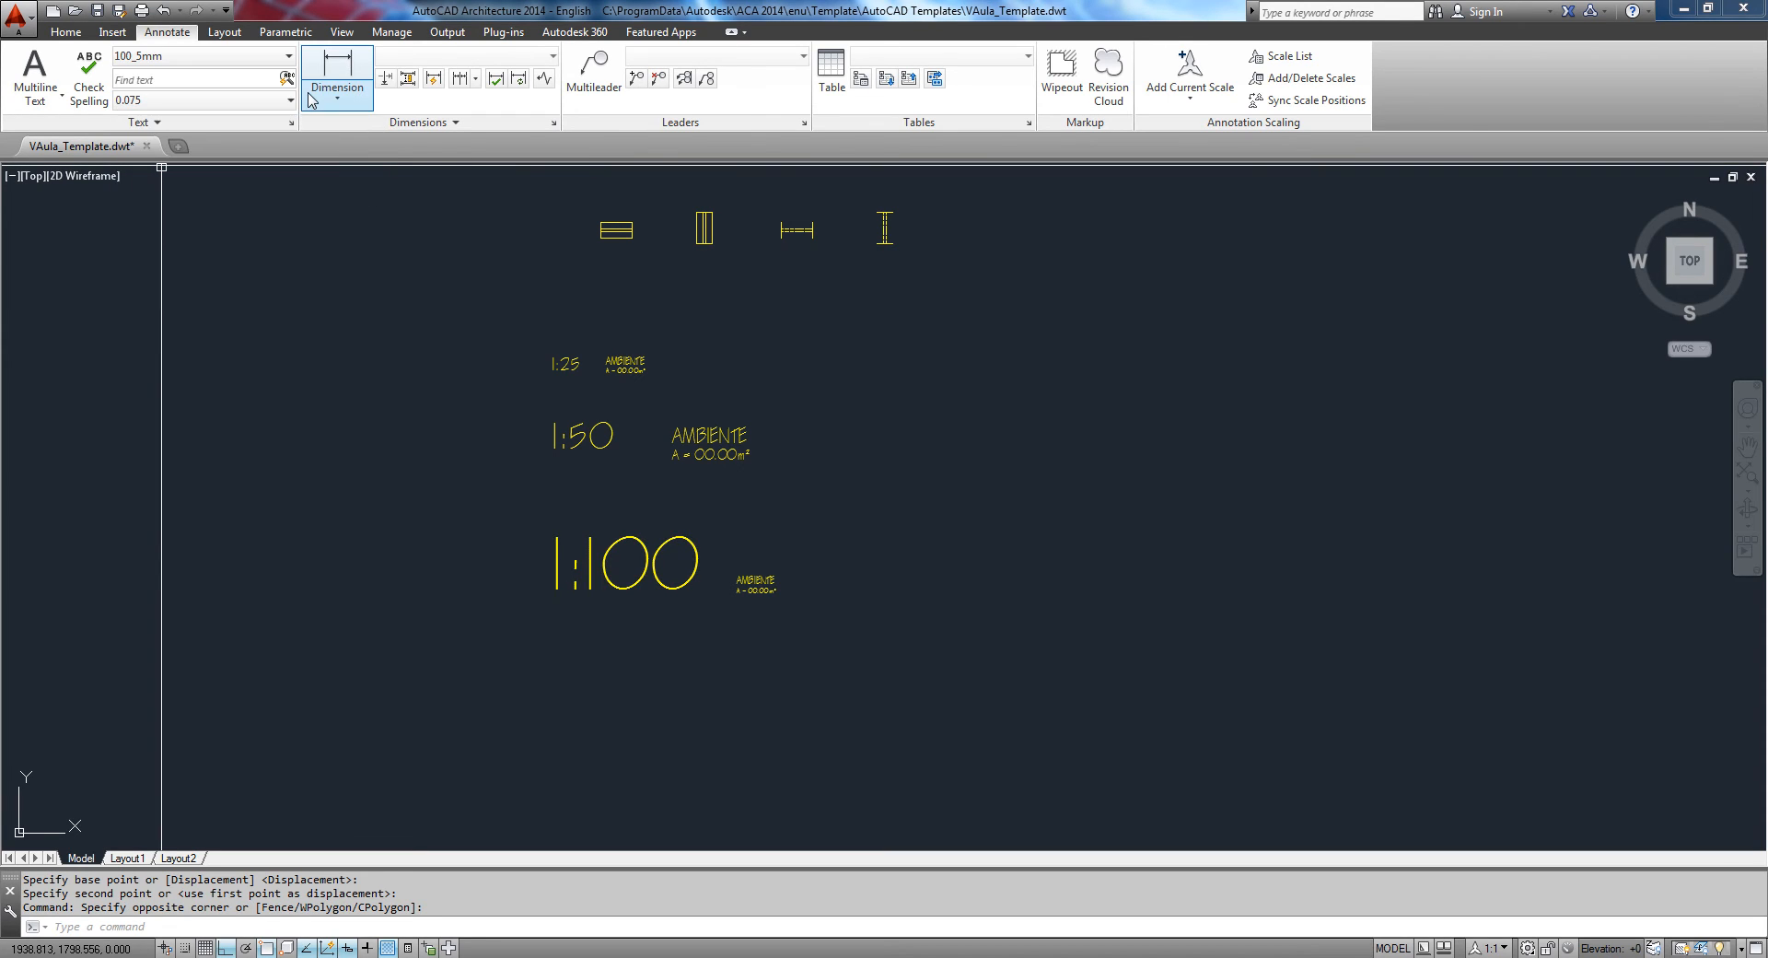
key("Escape")
Step: Move the 1:100 row's AMBIENTE and area texts right again to widen the gap after the enlarged title
left_click(799, 613)
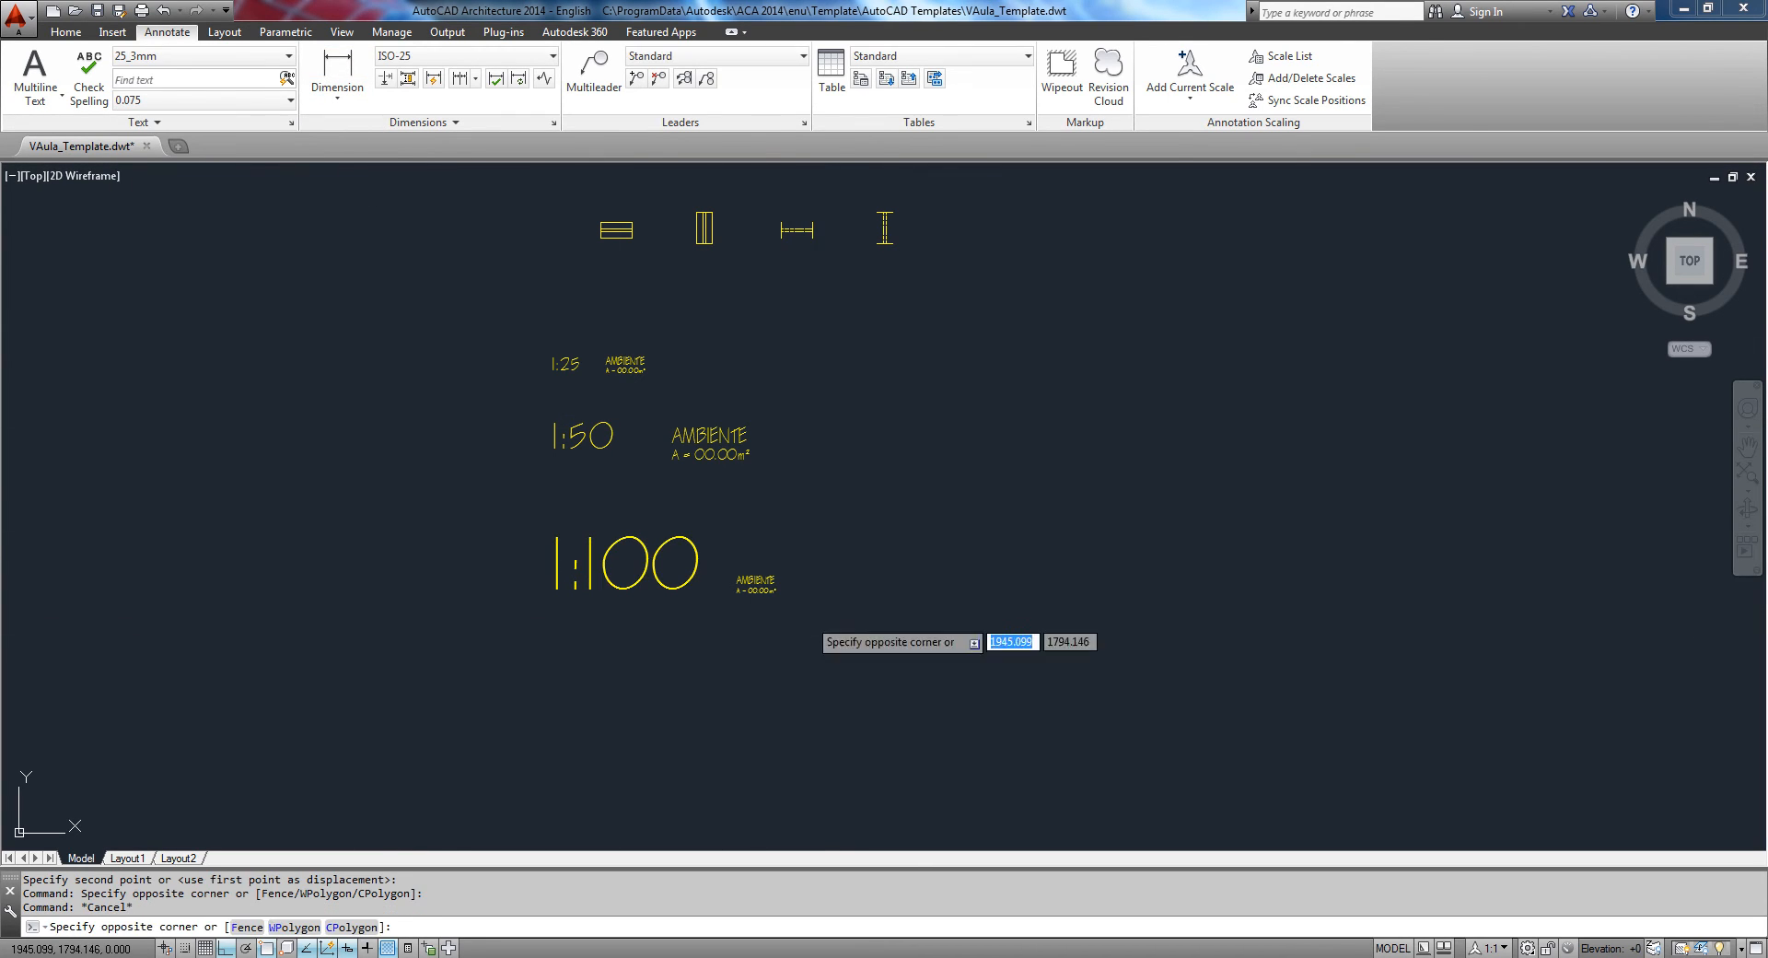
left_click(757, 564)
type("m")
key("Return")
left_click(797, 679)
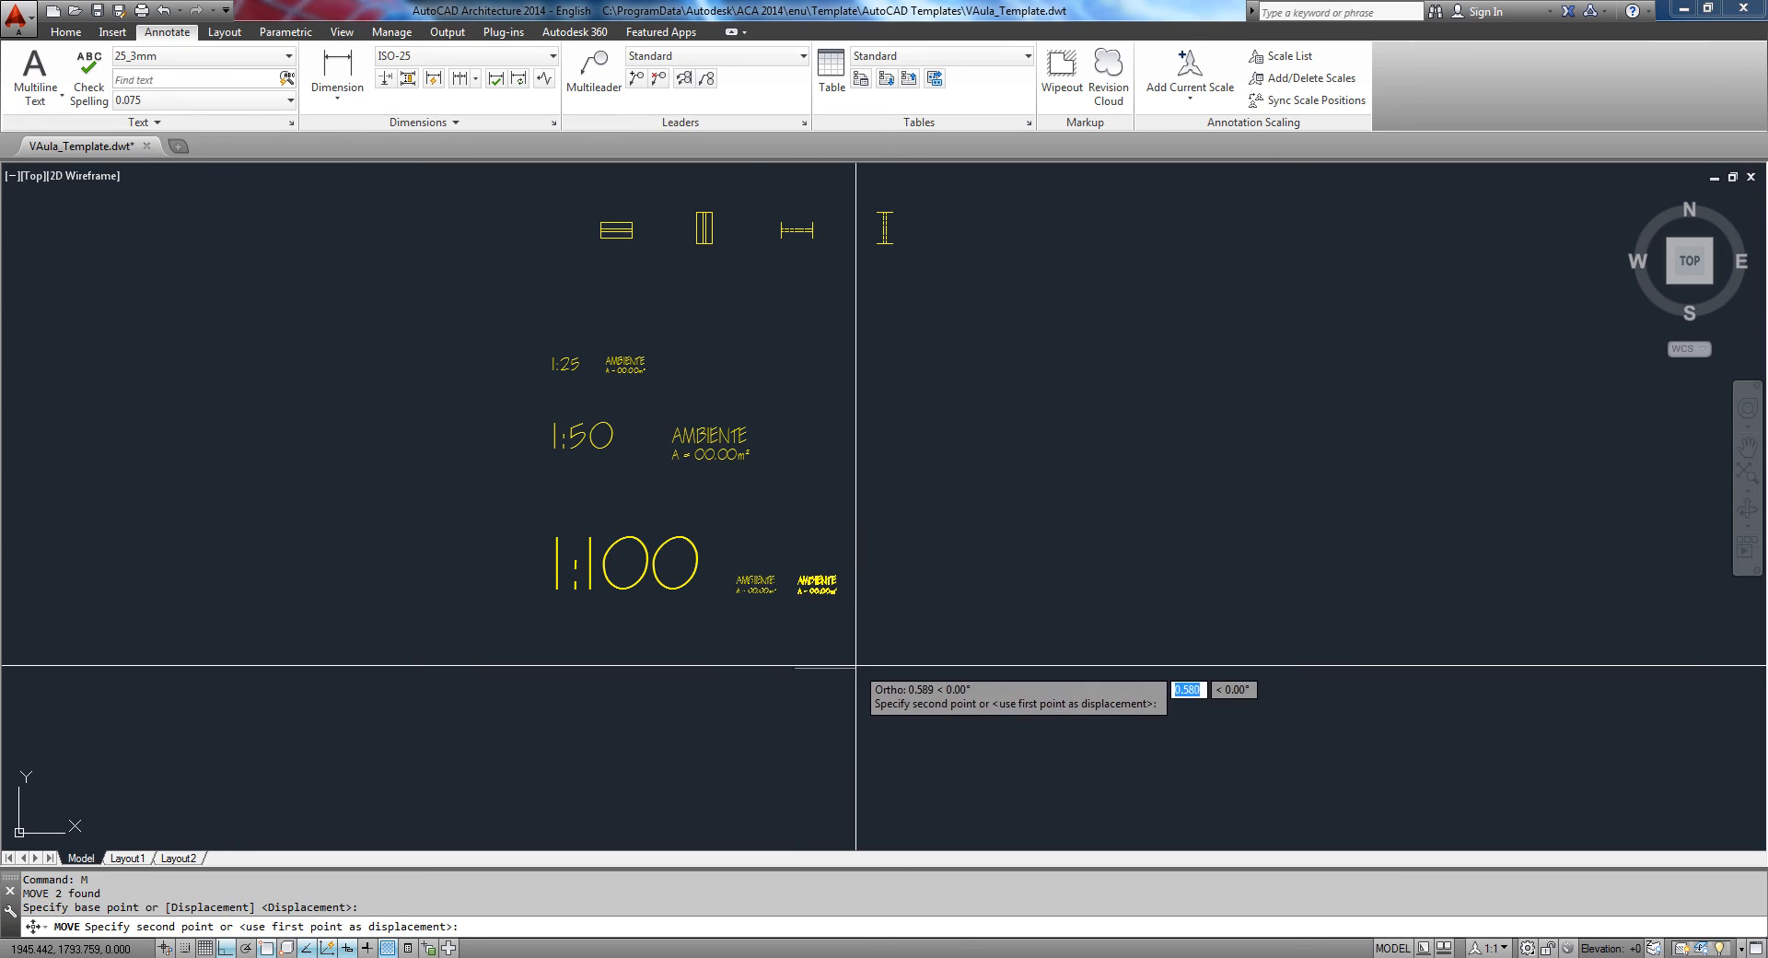
left_click(856, 679)
key("Escape")
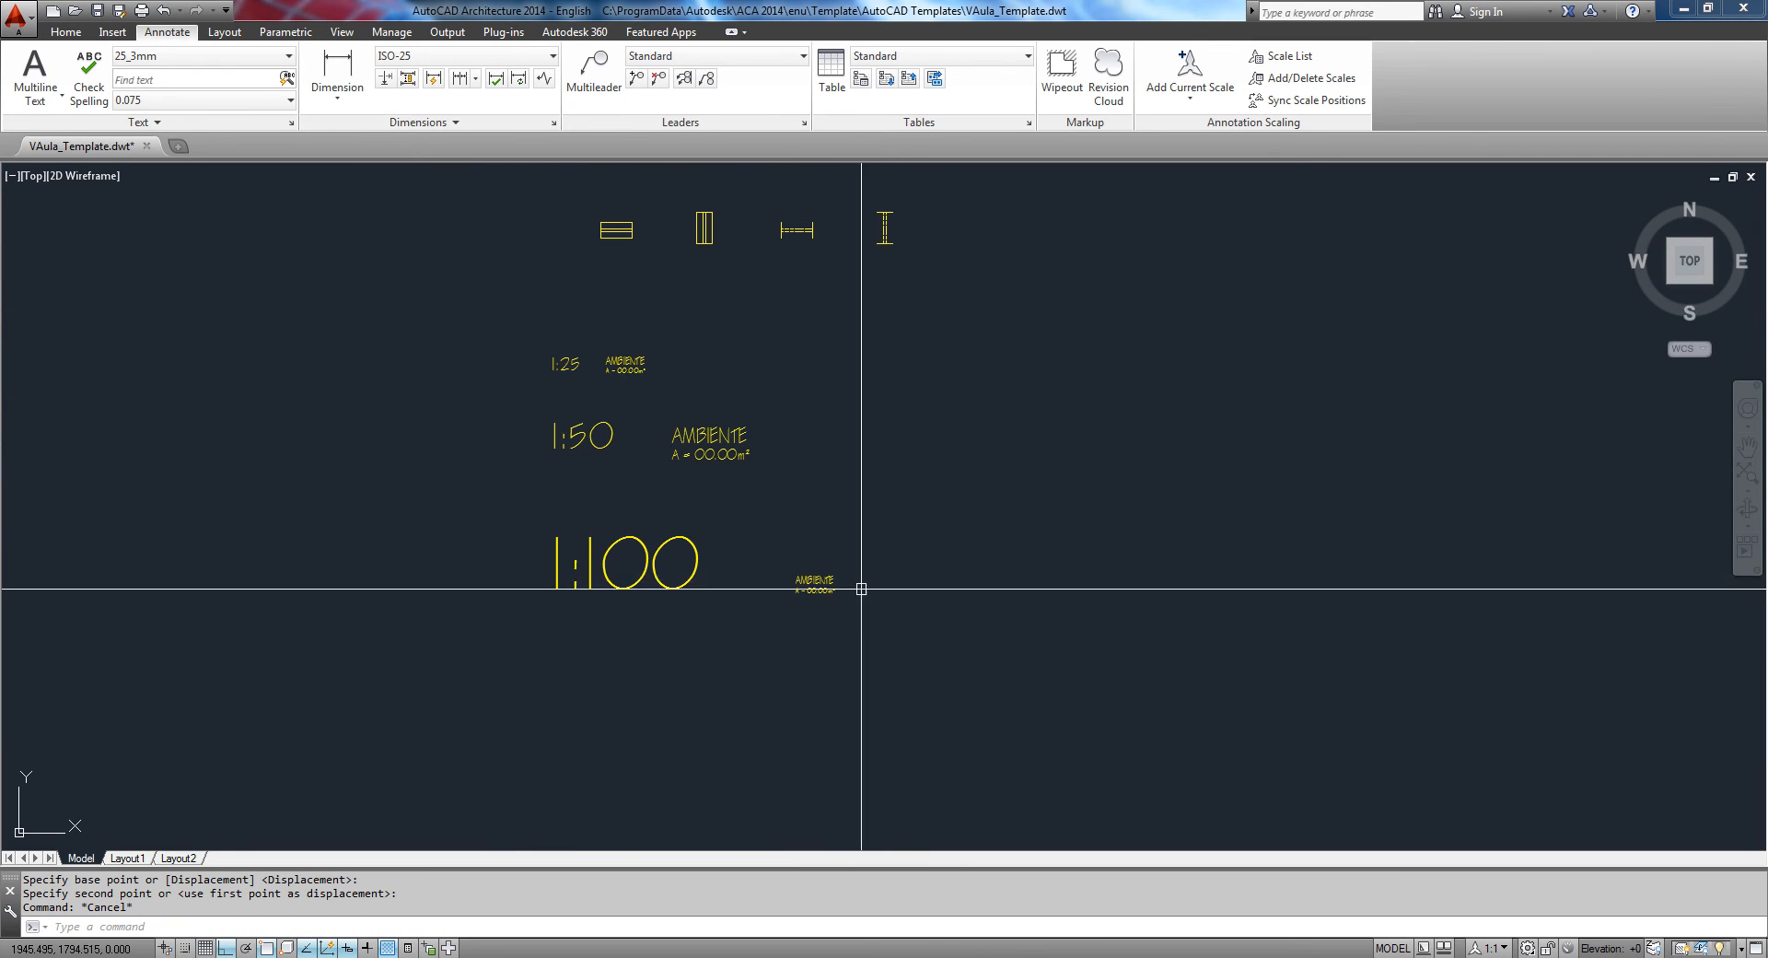
Step: Apply the 1:100 scale text style to the 1:100 row's AMBIENTE text and 100_2mm to its area text
left_click(818, 574)
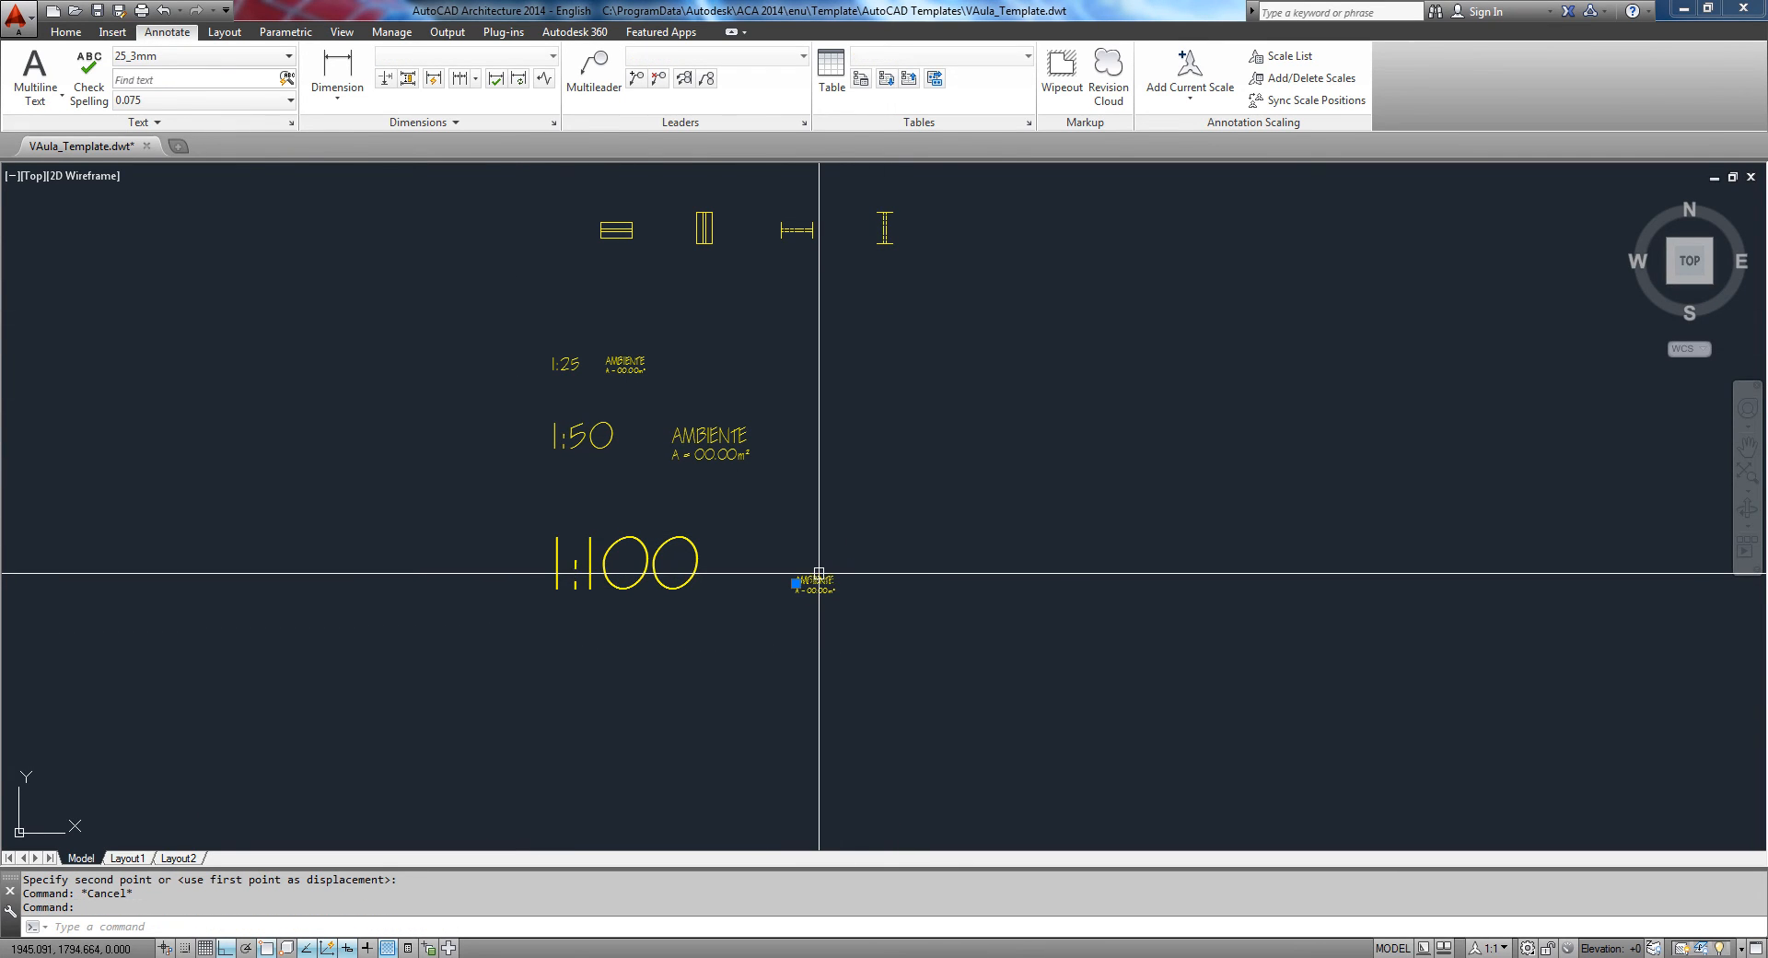
left_click(188, 59)
left_click(151, 161)
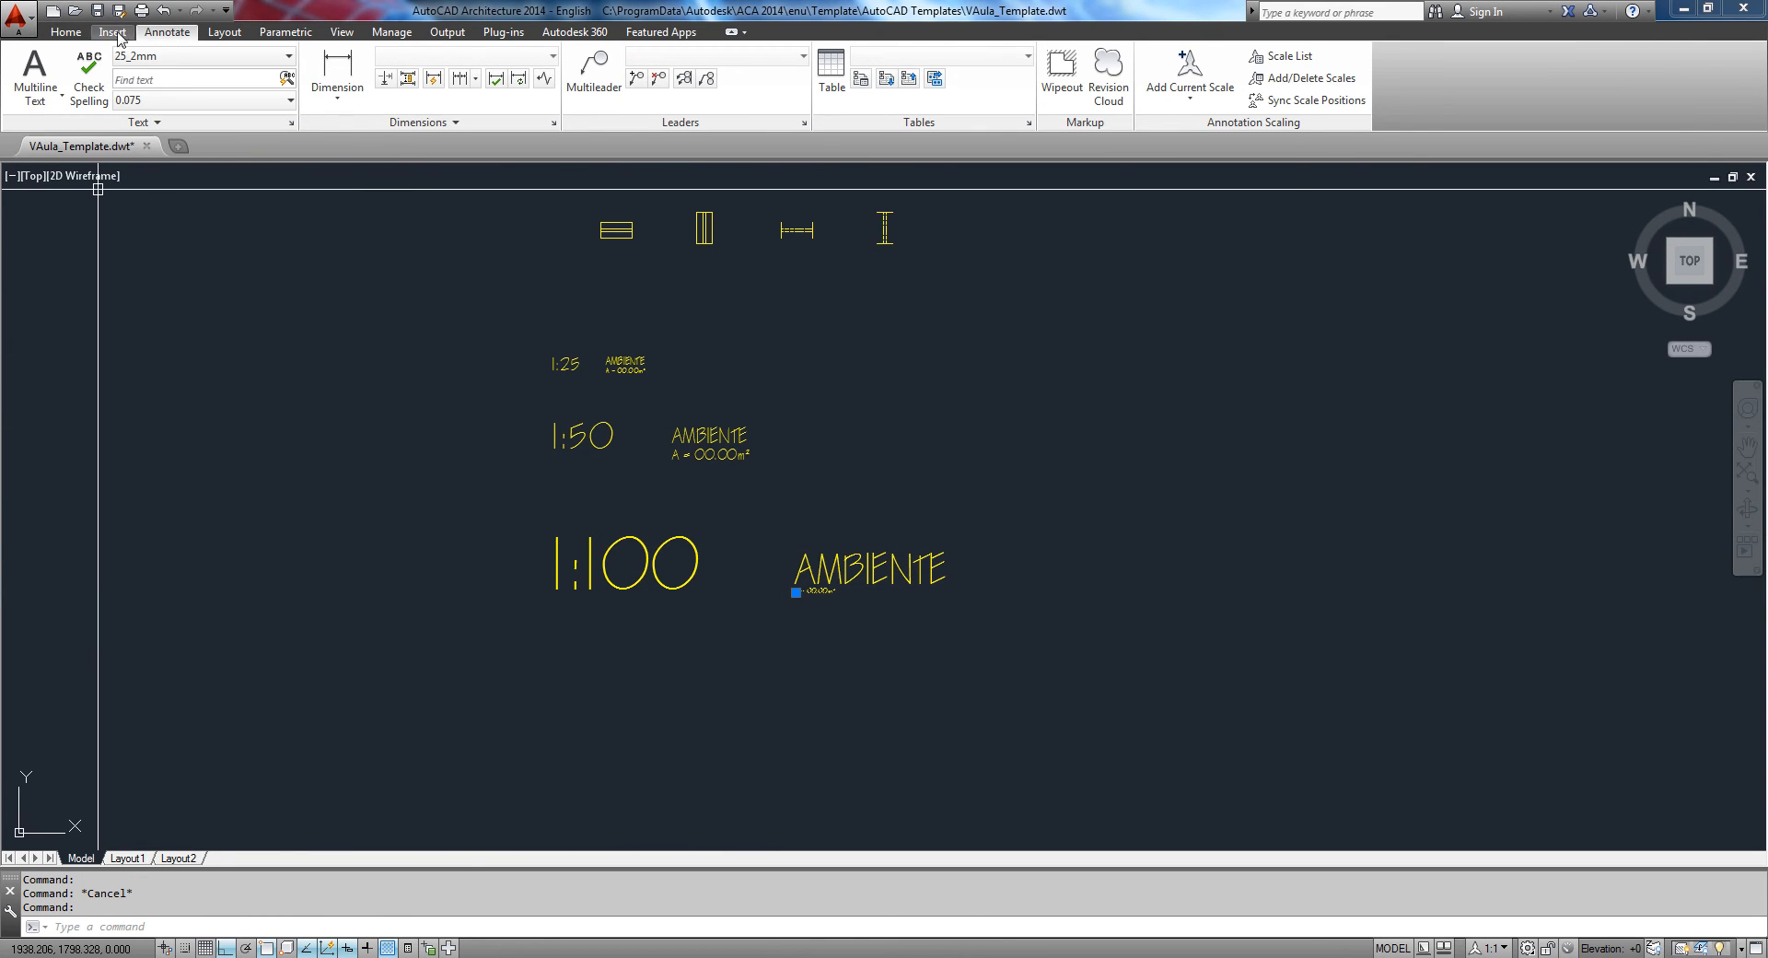
left_click(188, 57)
left_click(158, 102)
Step: Move the 1:100 row's area text straight down so it sits just beneath AMBIENTE without overlapping
type("m")
key("Return")
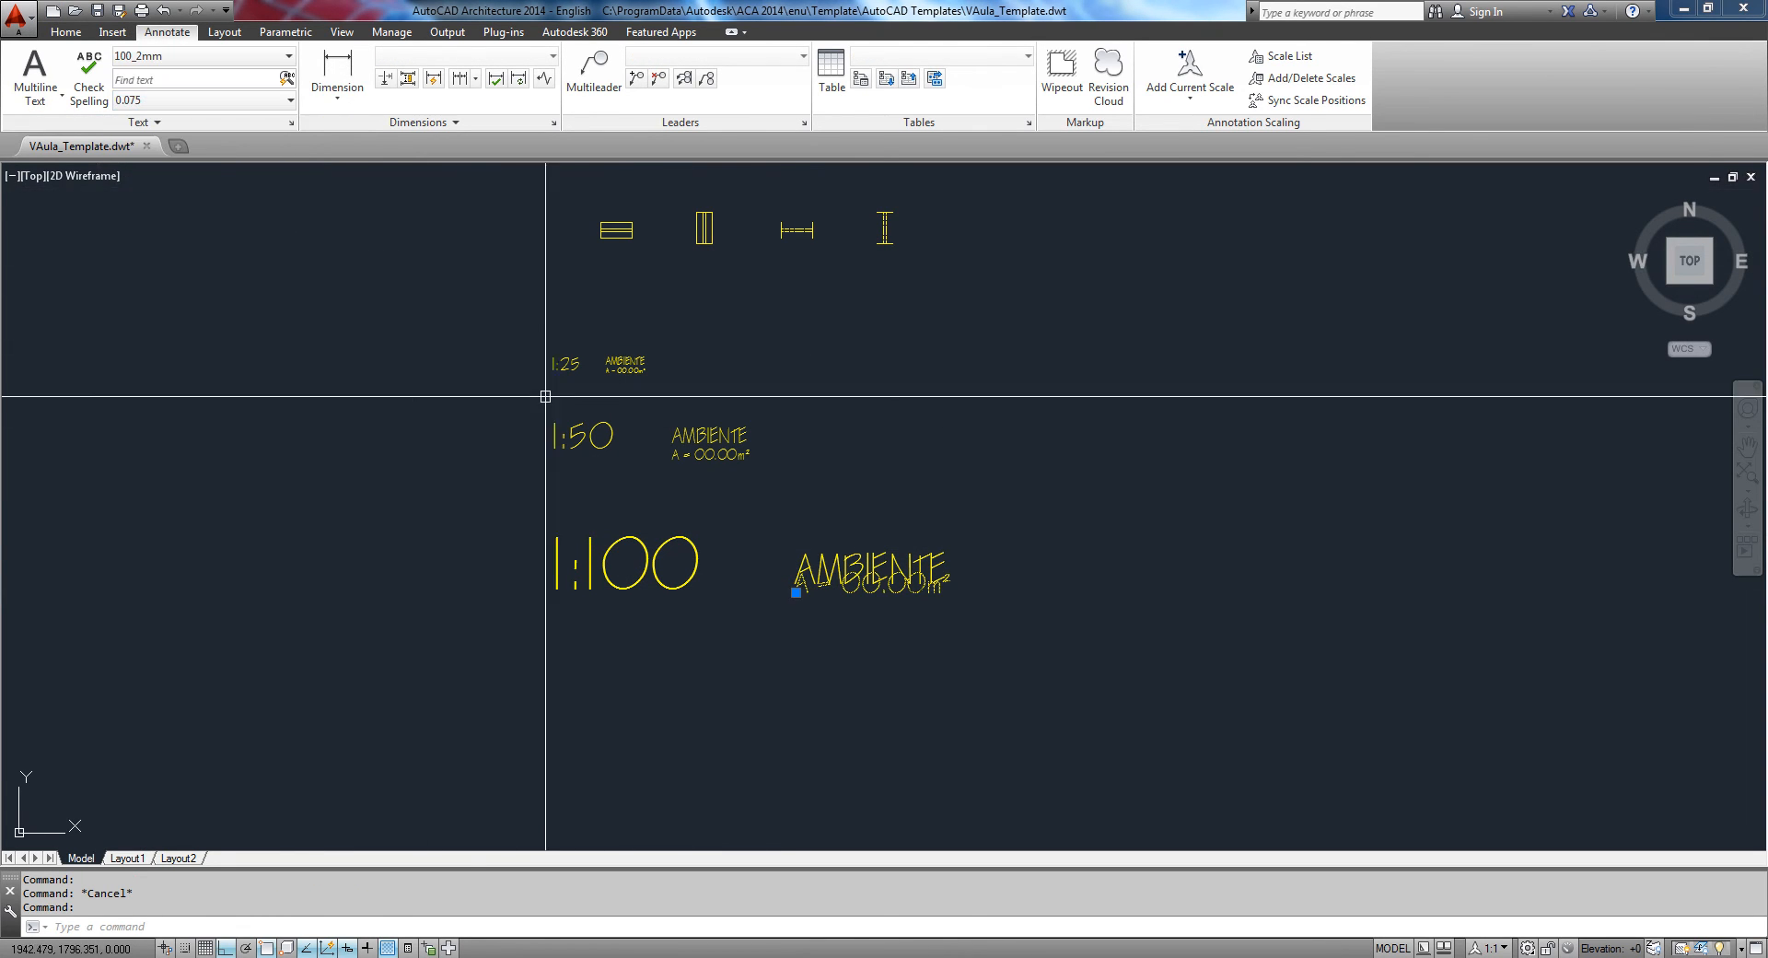
left_click(1039, 539)
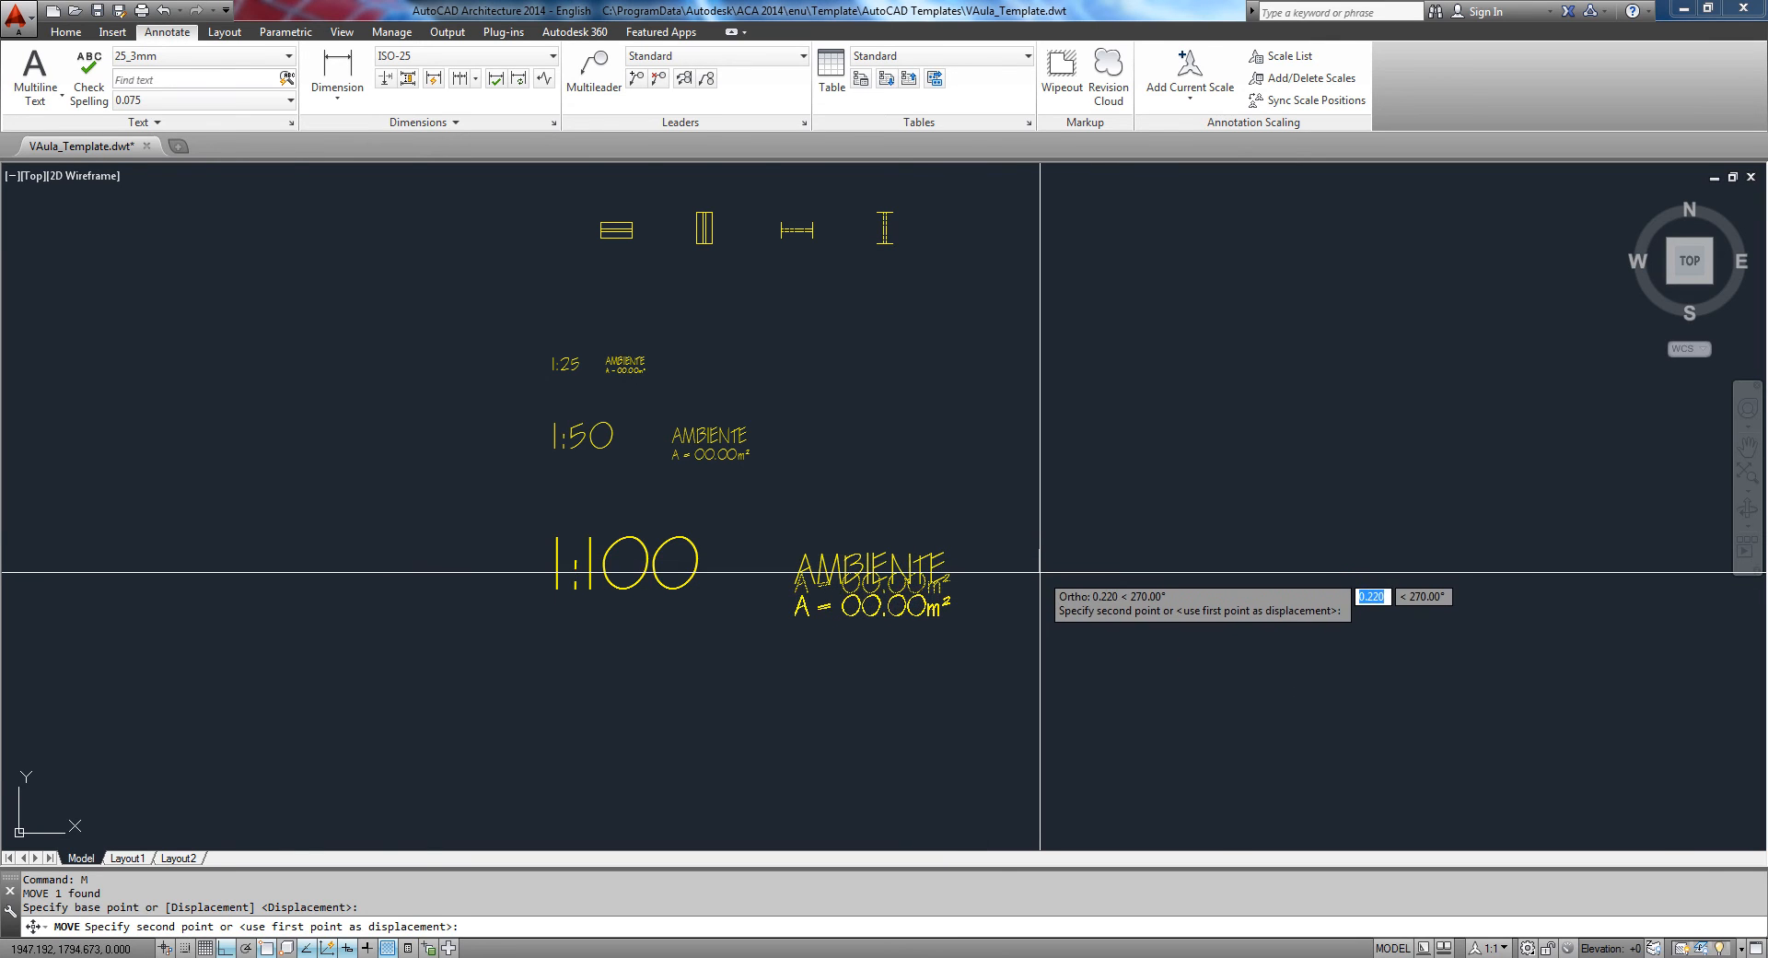
left_click(1037, 582)
Step: Move the 1:100 row's AMBIENTE and area texts together slightly up to centre them beside the title
mouse_move(671, 489)
middle_mouse_down()
mouse_move(678, 572)
mouse_move(716, 528)
middle_mouse_up()
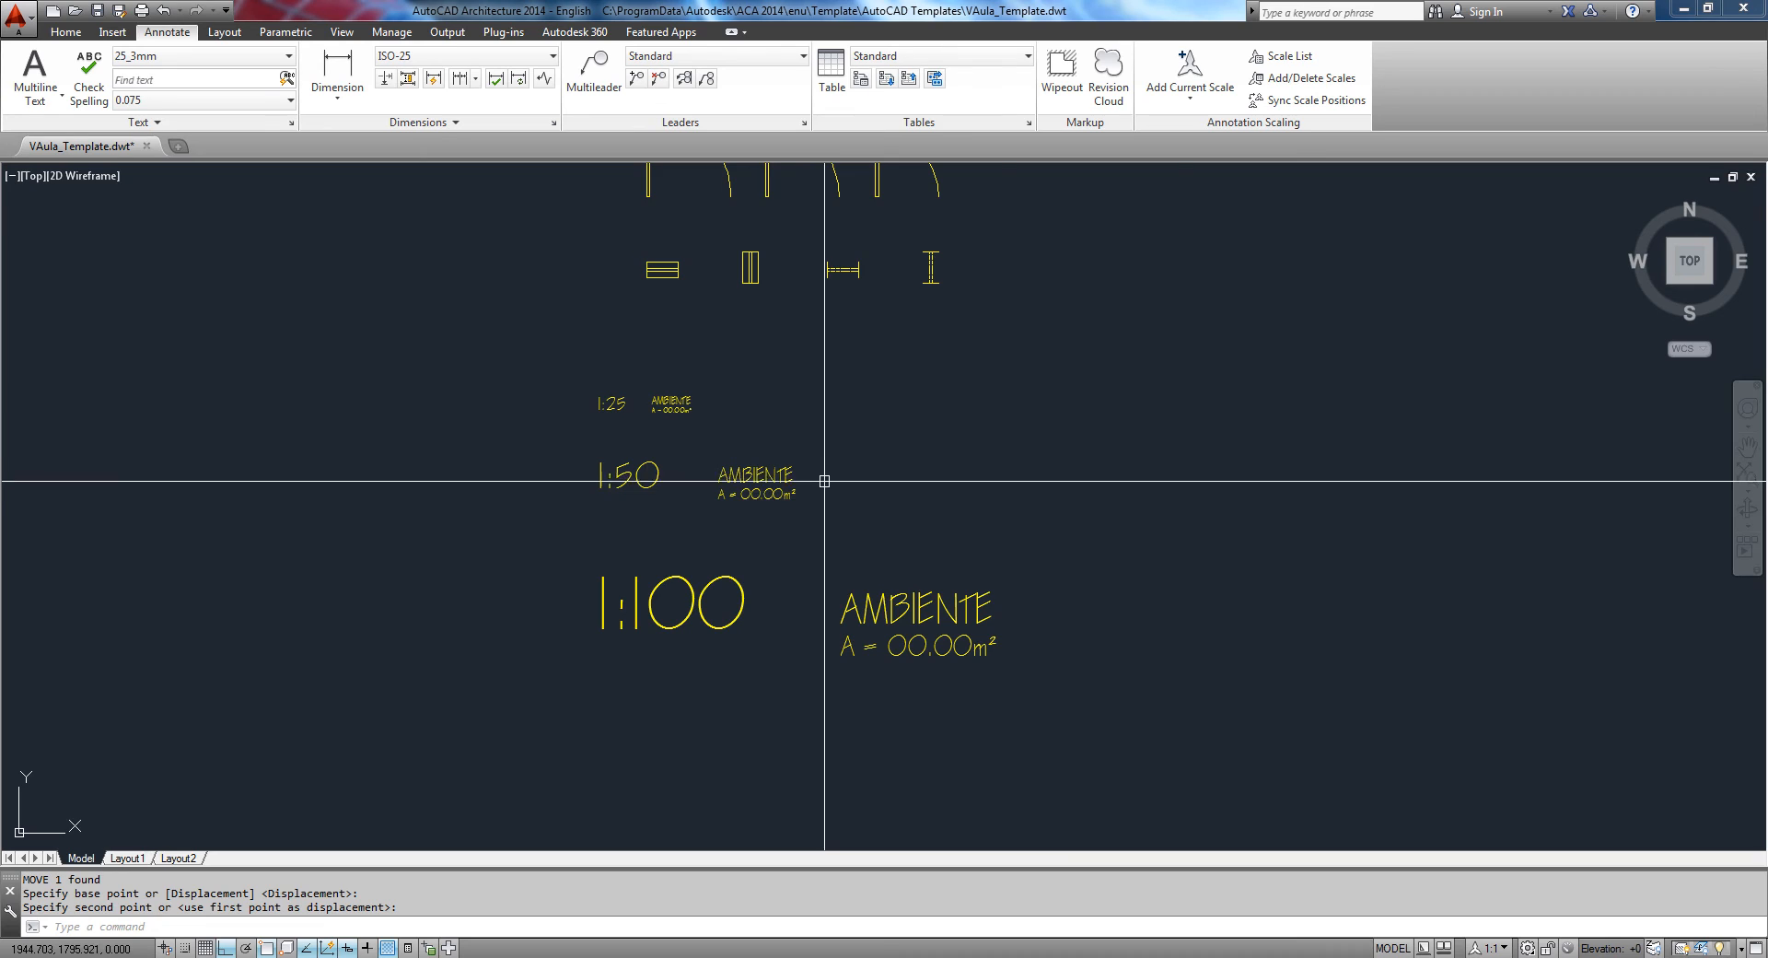
mouse_move(819, 476)
middle_mouse_down()
mouse_move(730, 517)
mouse_move(678, 506)
middle_mouse_up()
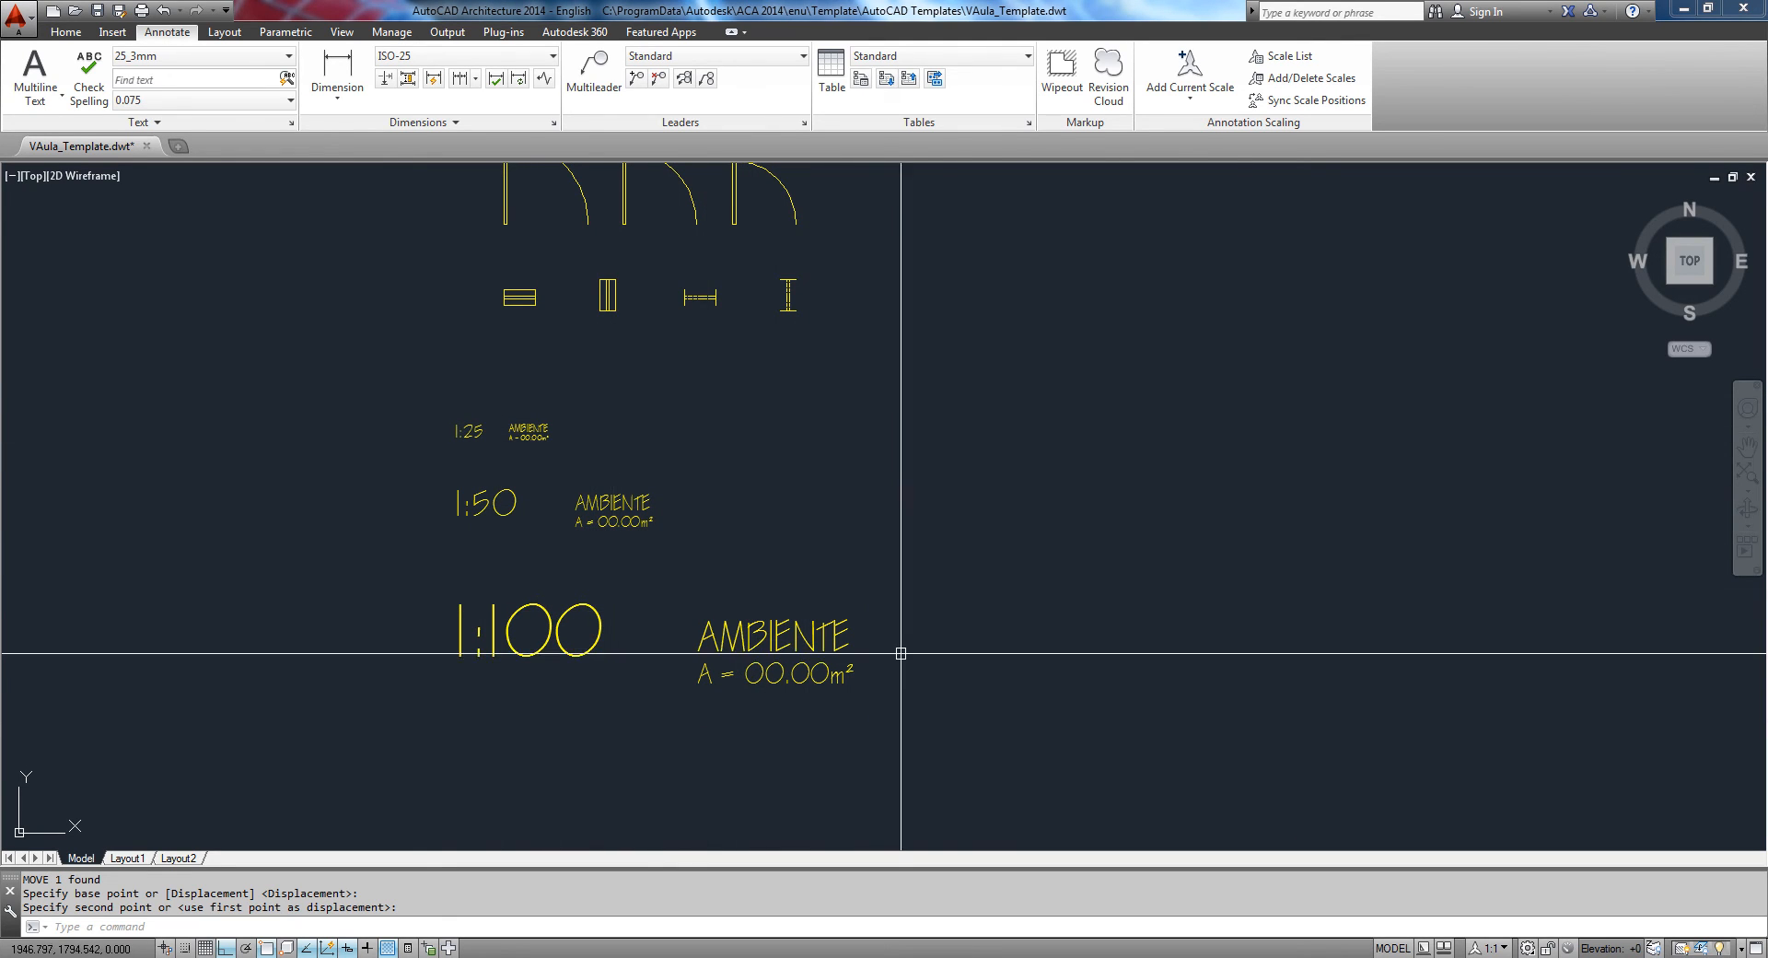
middle_click_drag(990, 659, 876, 616)
left_click(778, 686)
left_click(653, 590)
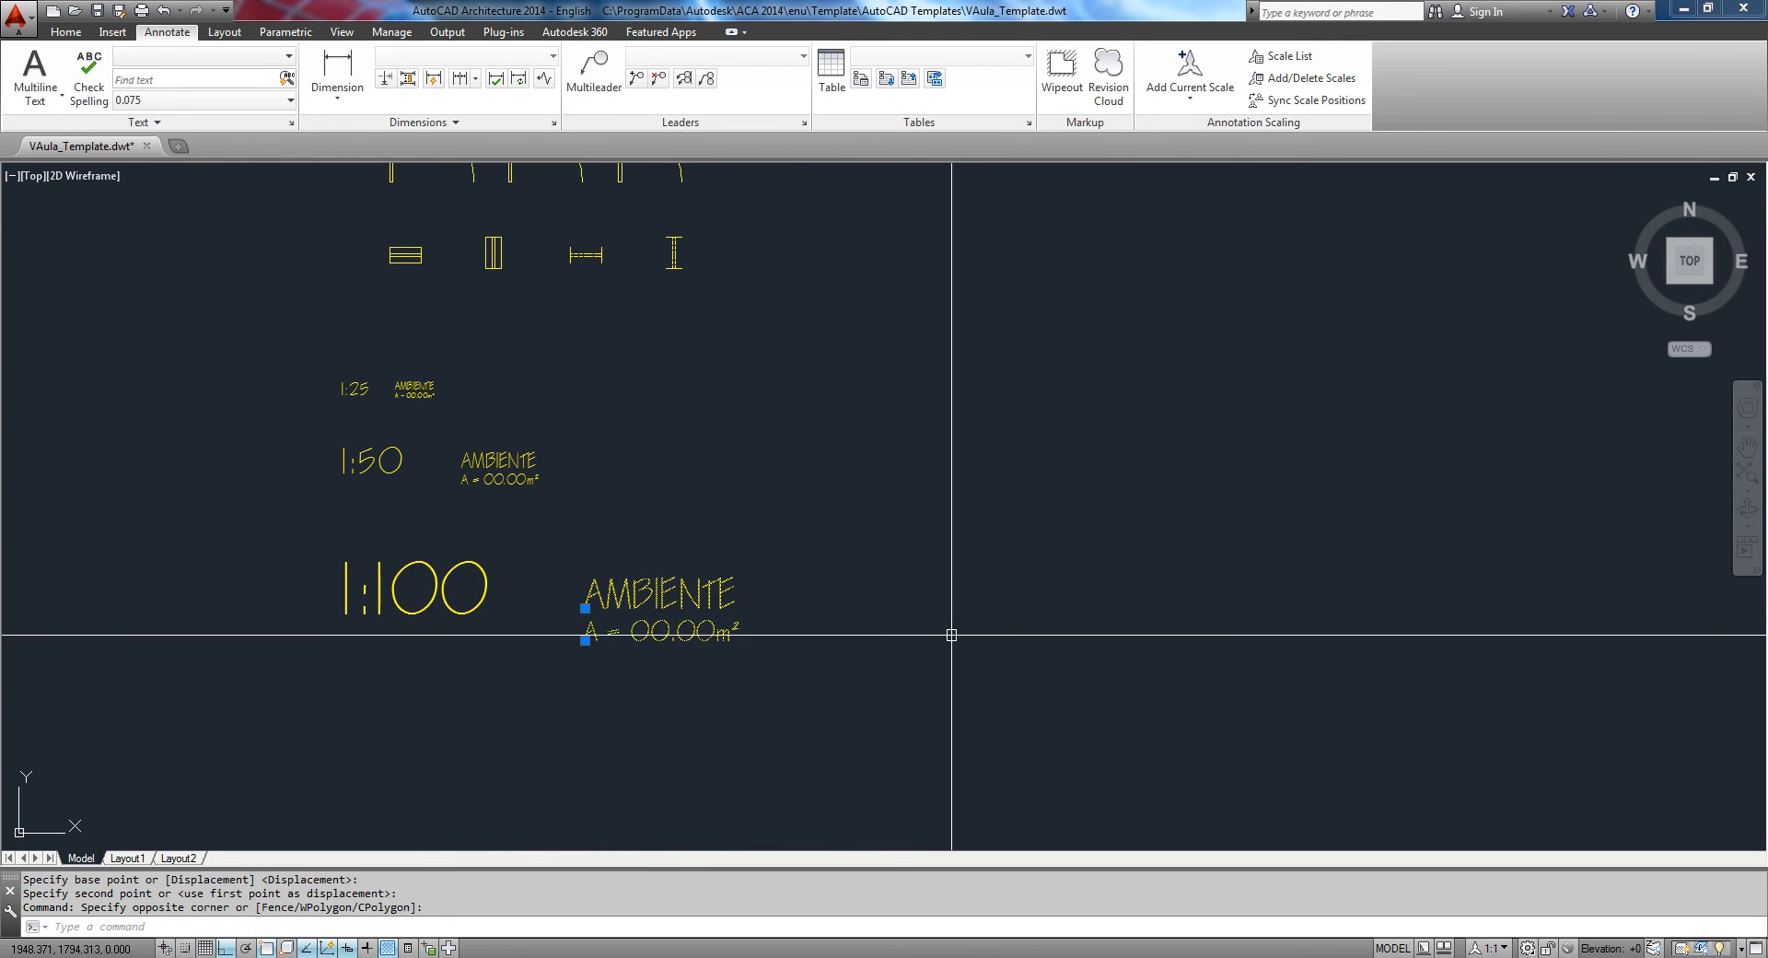
type("m")
key("Return")
left_click(871, 687)
left_click(873, 648)
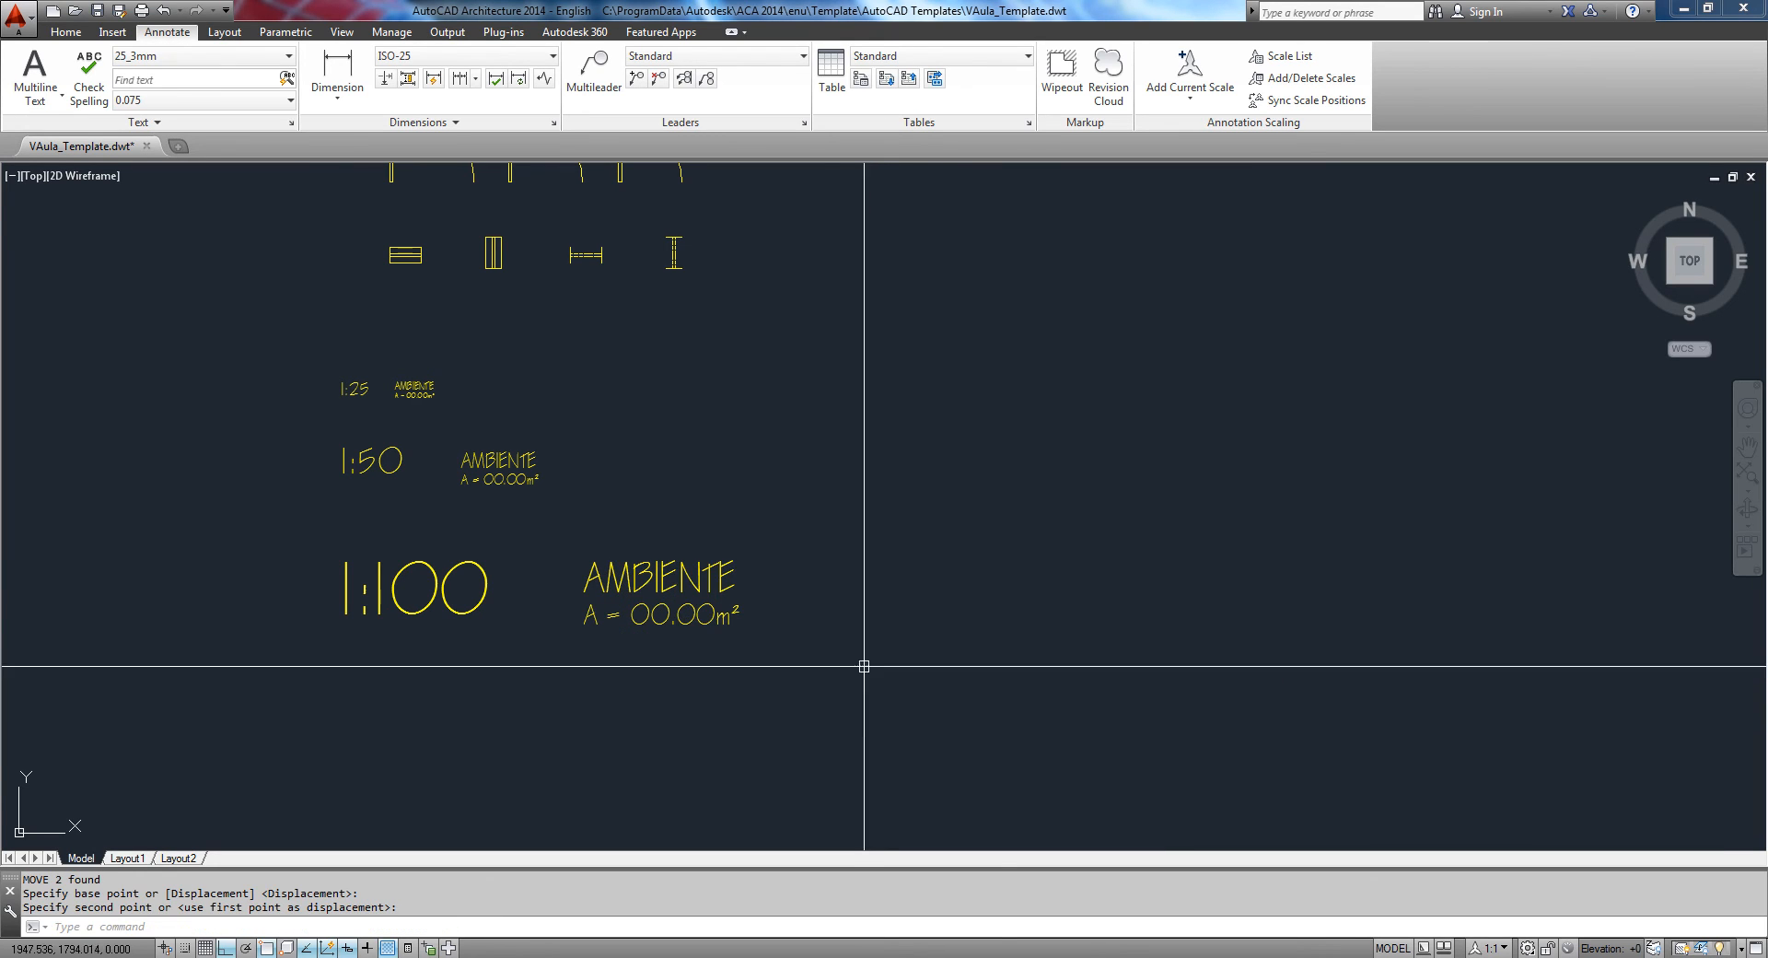
Step: Move the 1:100 row's AMBIENTE and area texts left to narrow the gap after the title
left_click(840, 669)
left_click(723, 567)
key("Return")
left_click(885, 691)
left_click(840, 691)
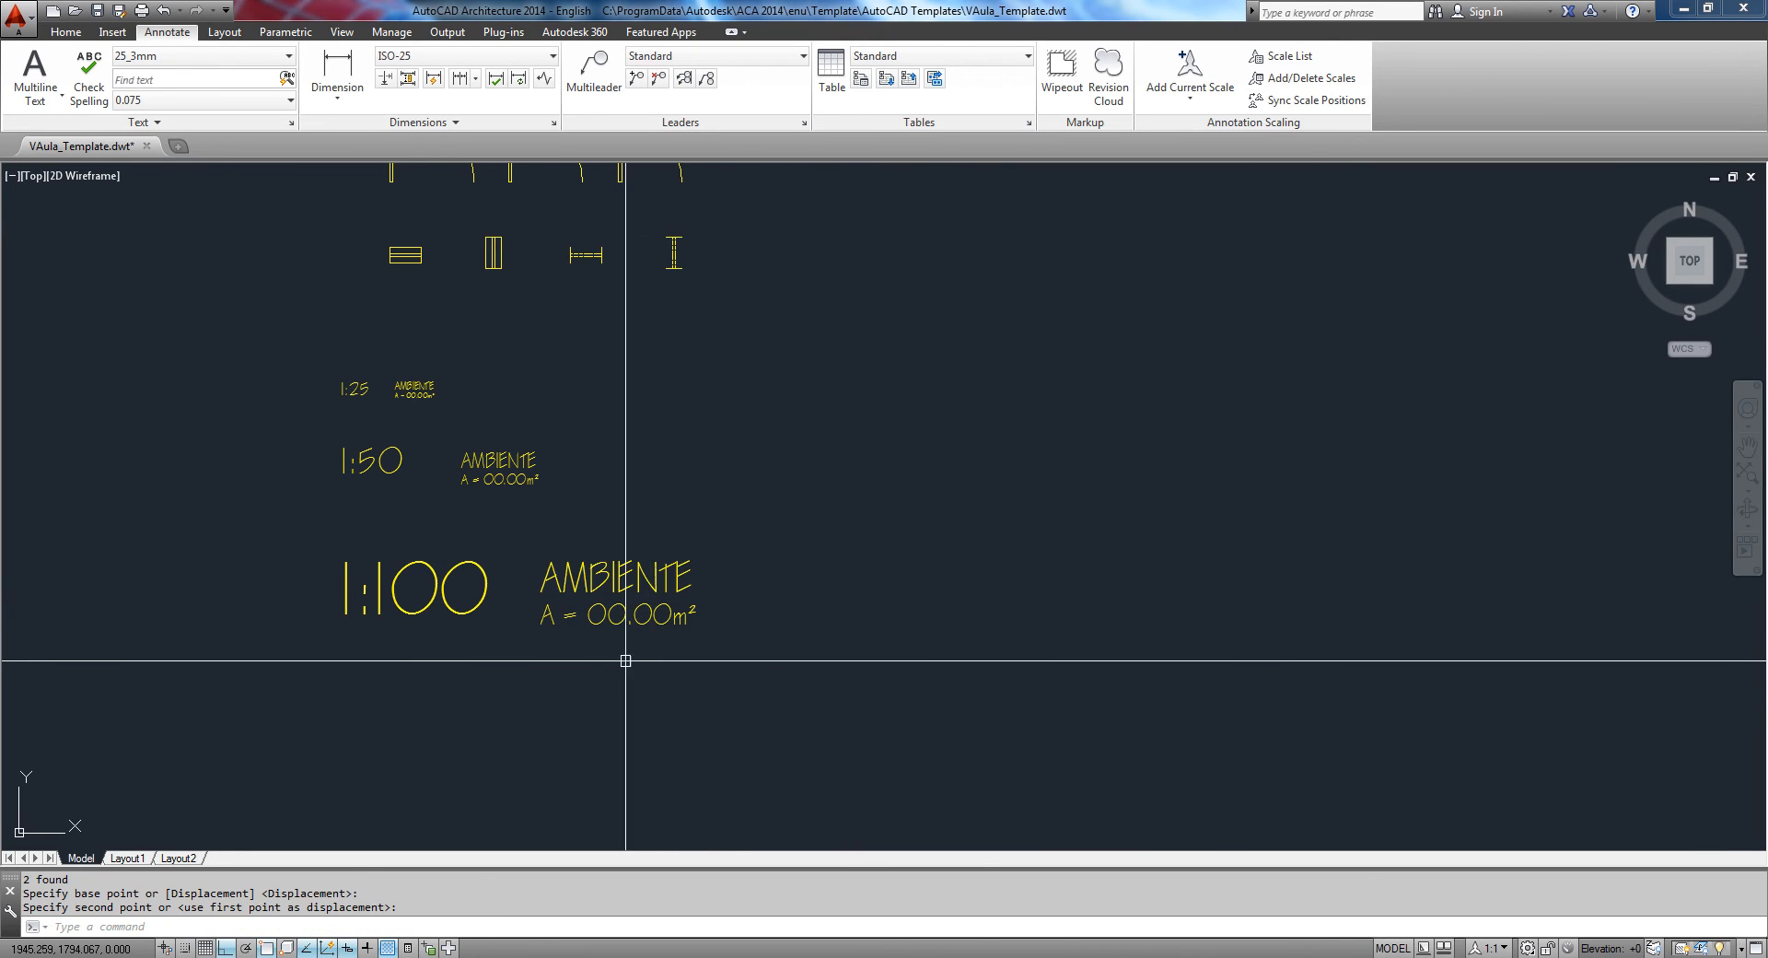
Step: Put all the title, AMBIENTE and area texts of the three scale rows on the Texto layer
left_click(781, 685)
left_click(221, 373)
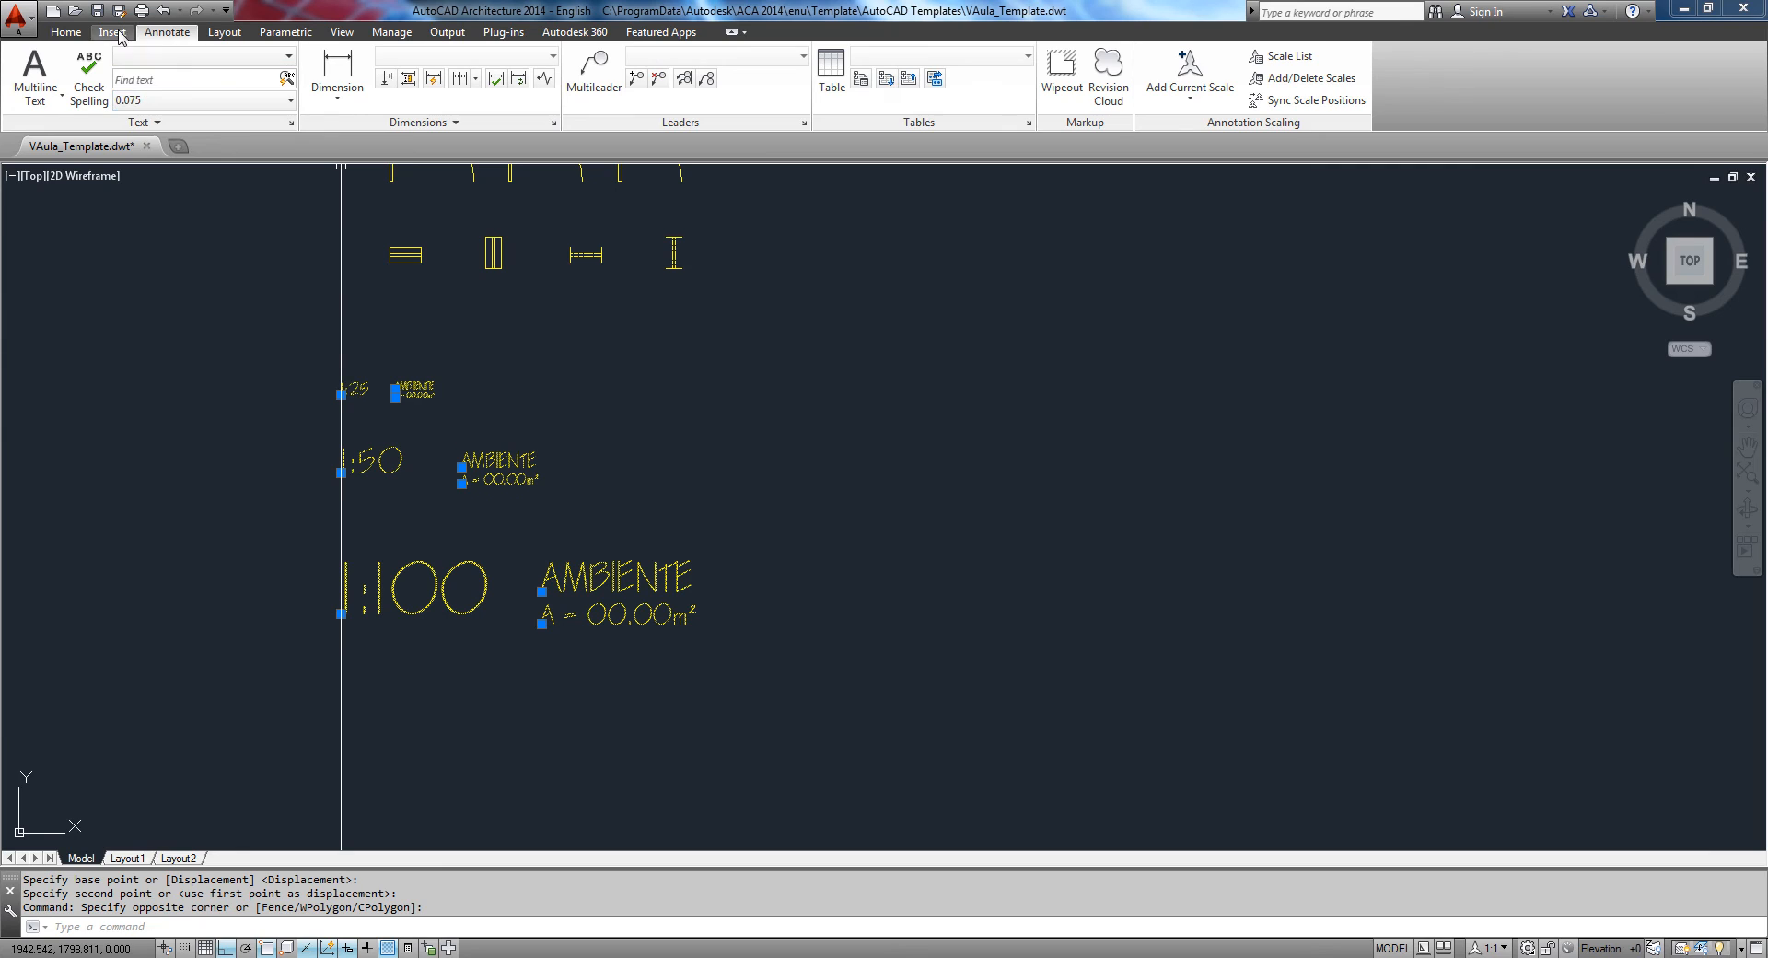
left_click(66, 32)
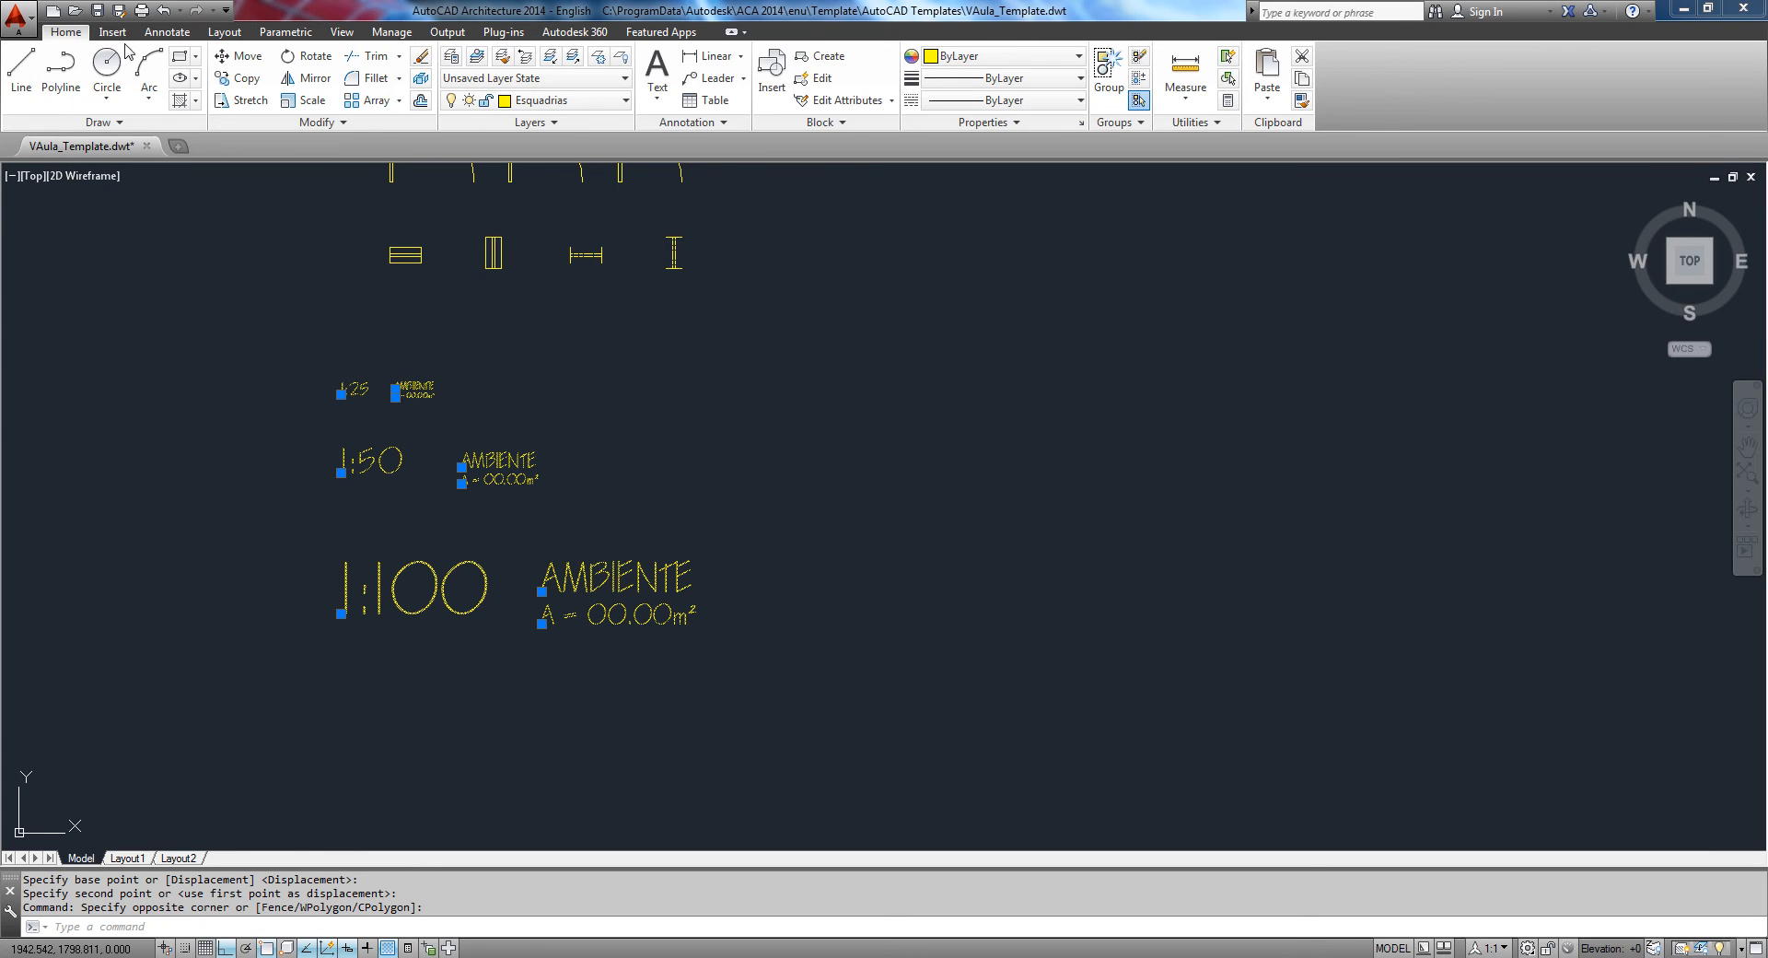
left_click(561, 101)
left_click(552, 256)
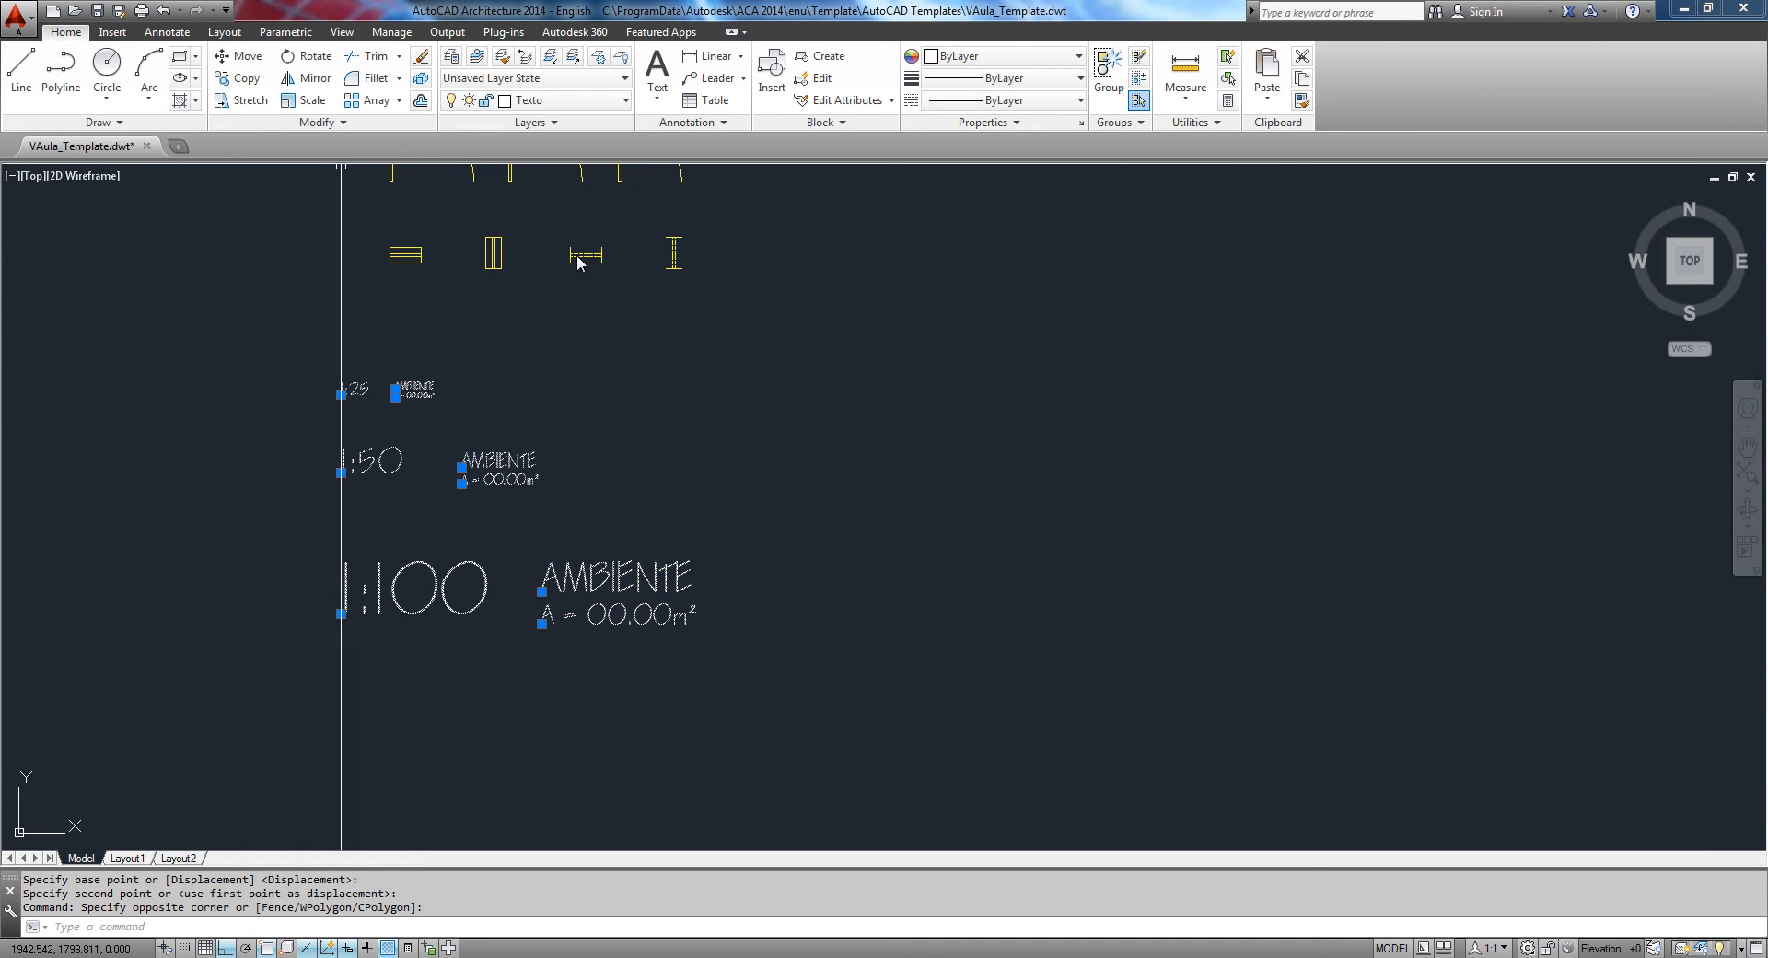
key("Escape")
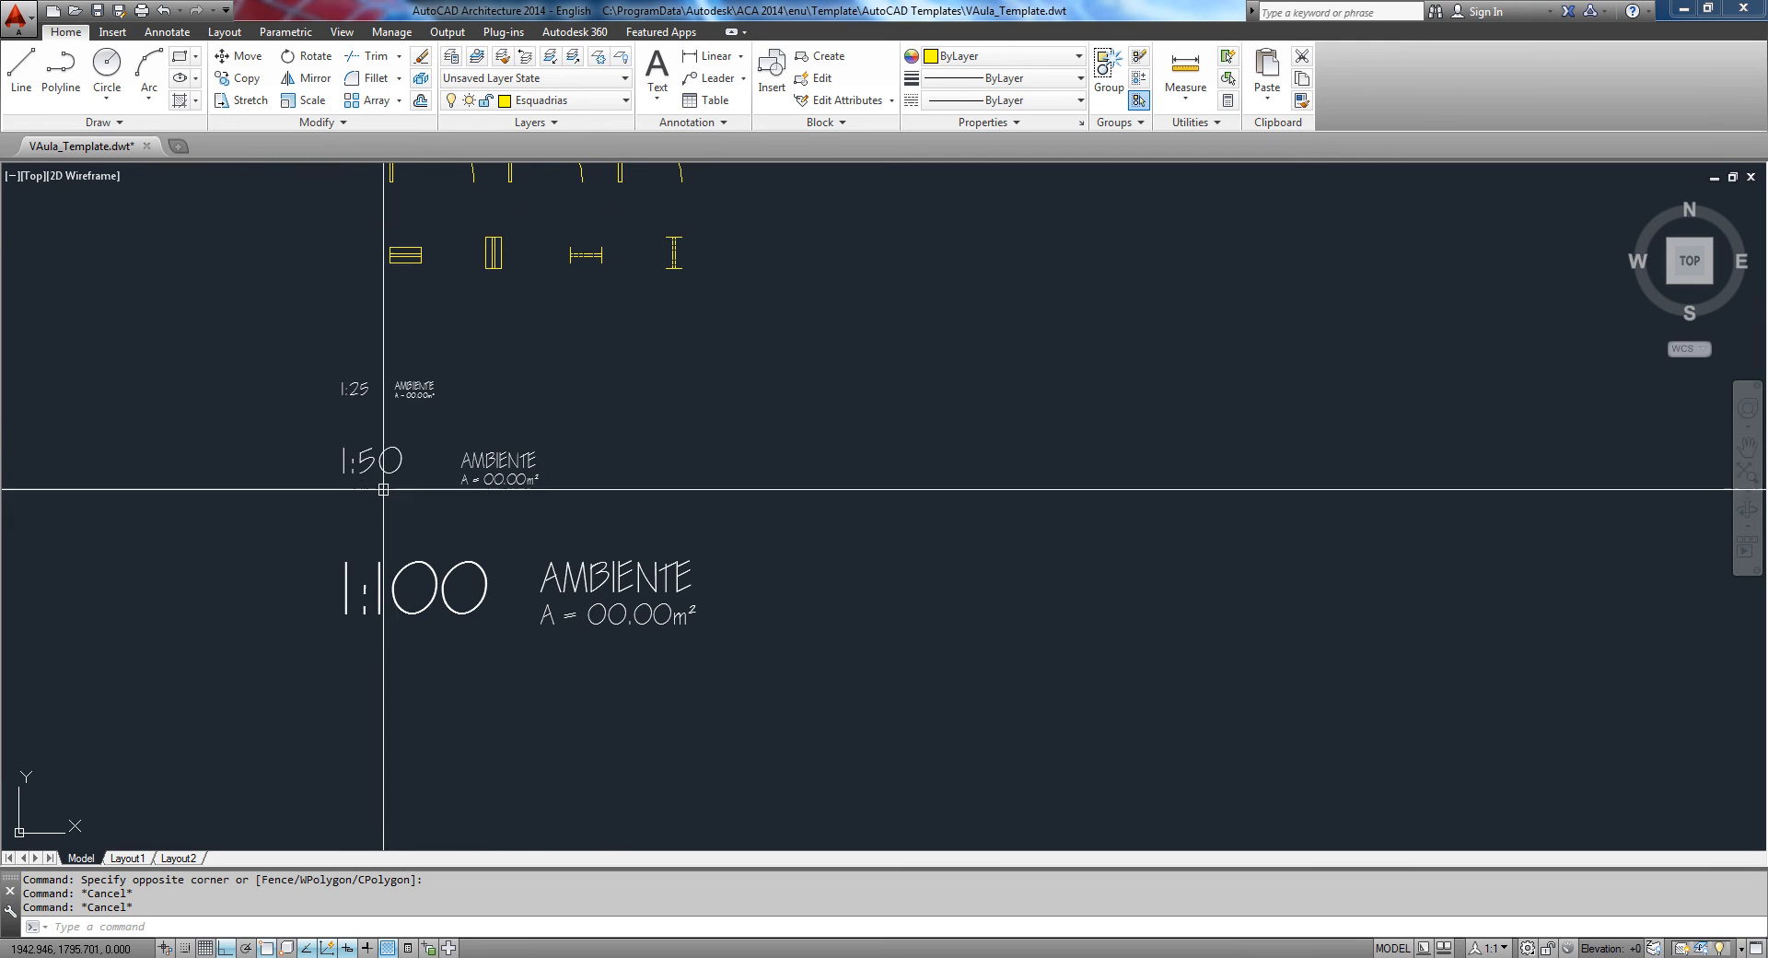
Step: Copy the 1:25 title horizontally to five spaced positions in the empty area to the right of its row
left_click(366, 409)
left_click(339, 370)
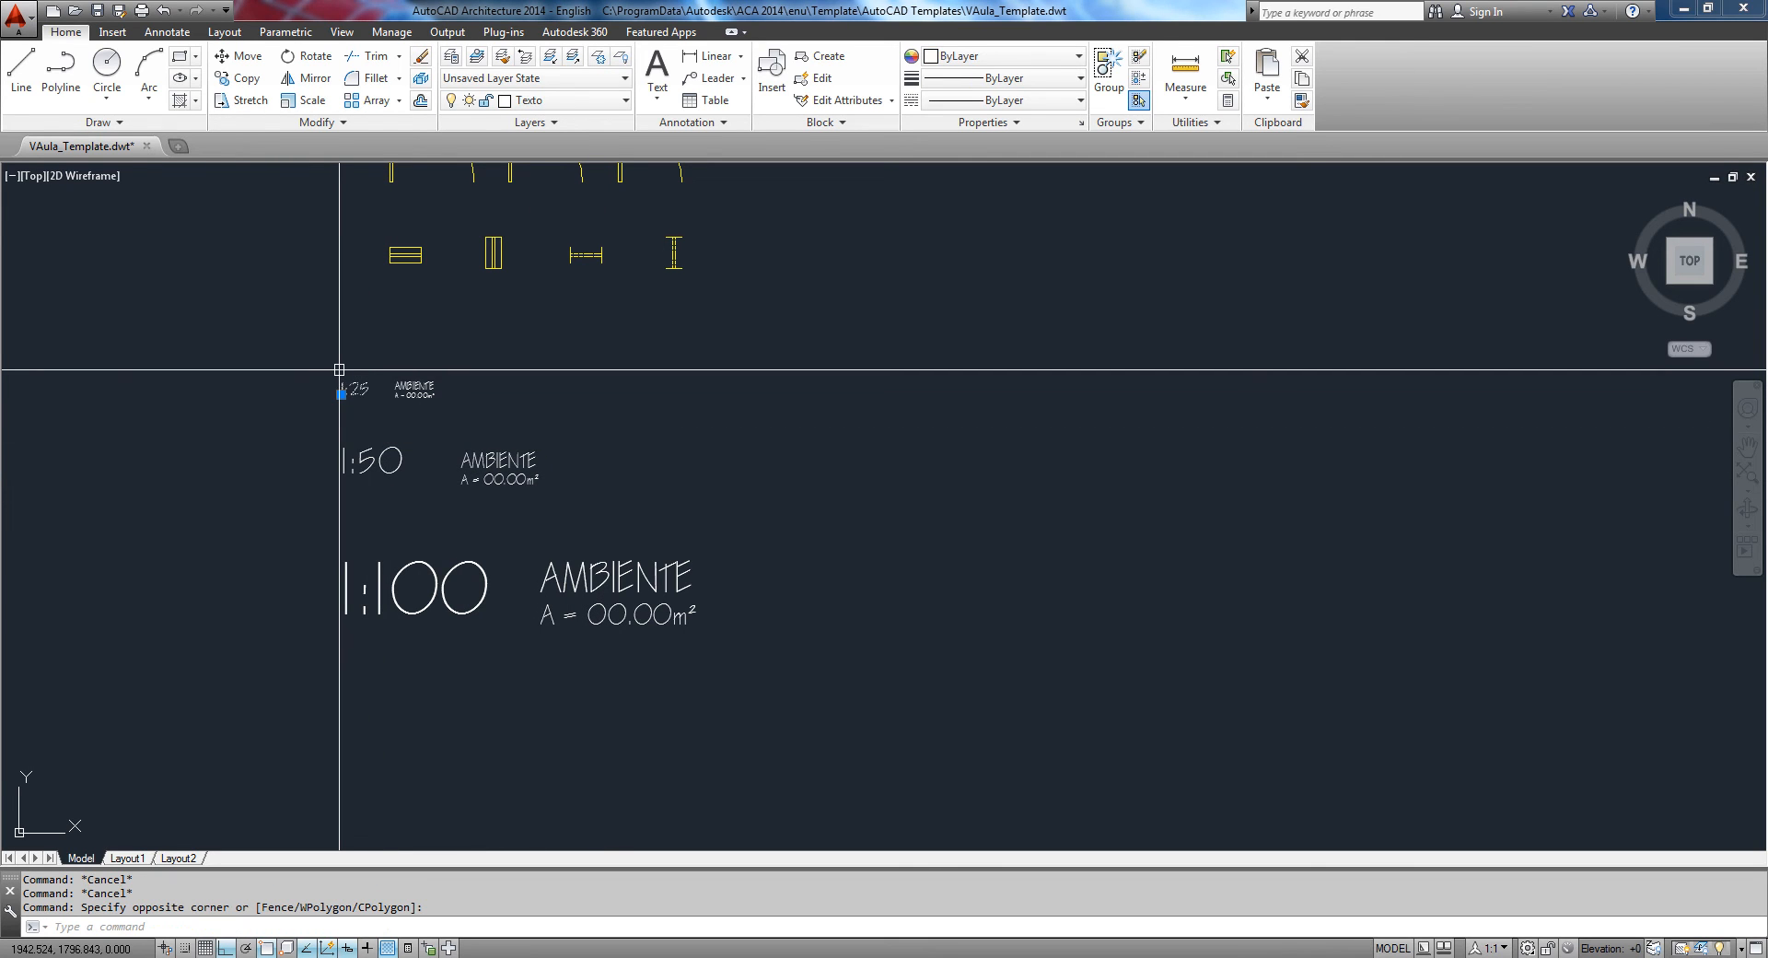
type("co")
key("Return")
left_click(334, 405)
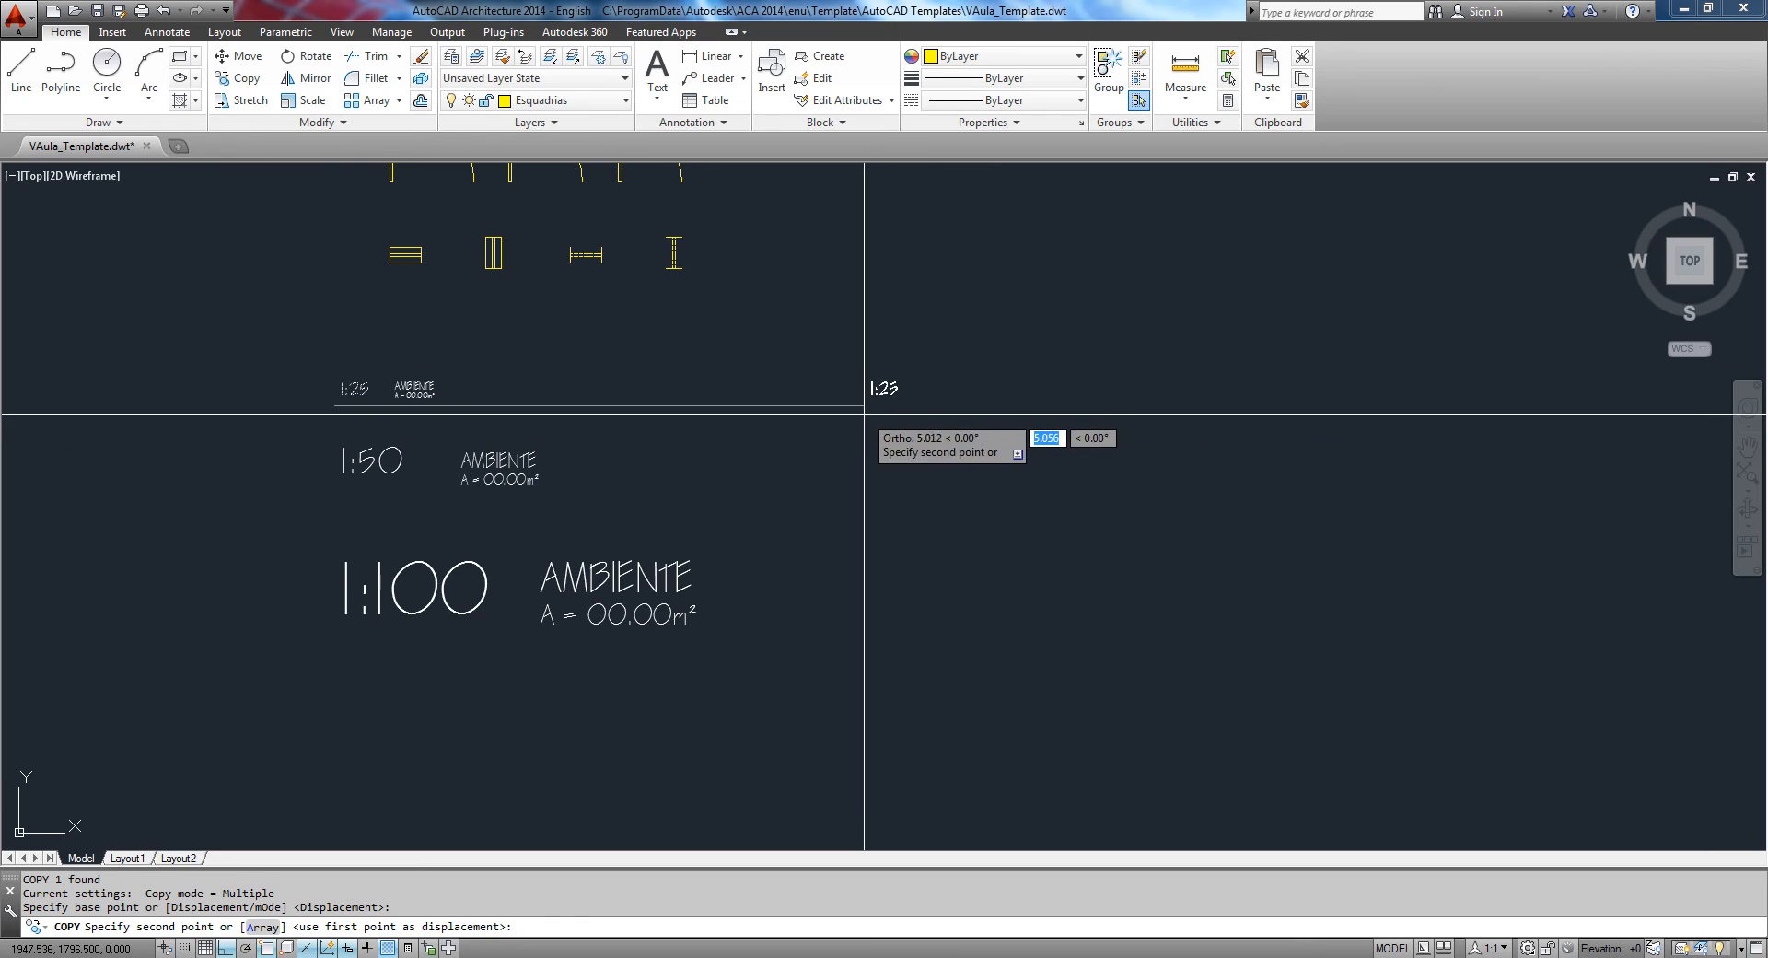
left_click(864, 415)
left_click(977, 427)
left_click(1116, 436)
left_click(1241, 442)
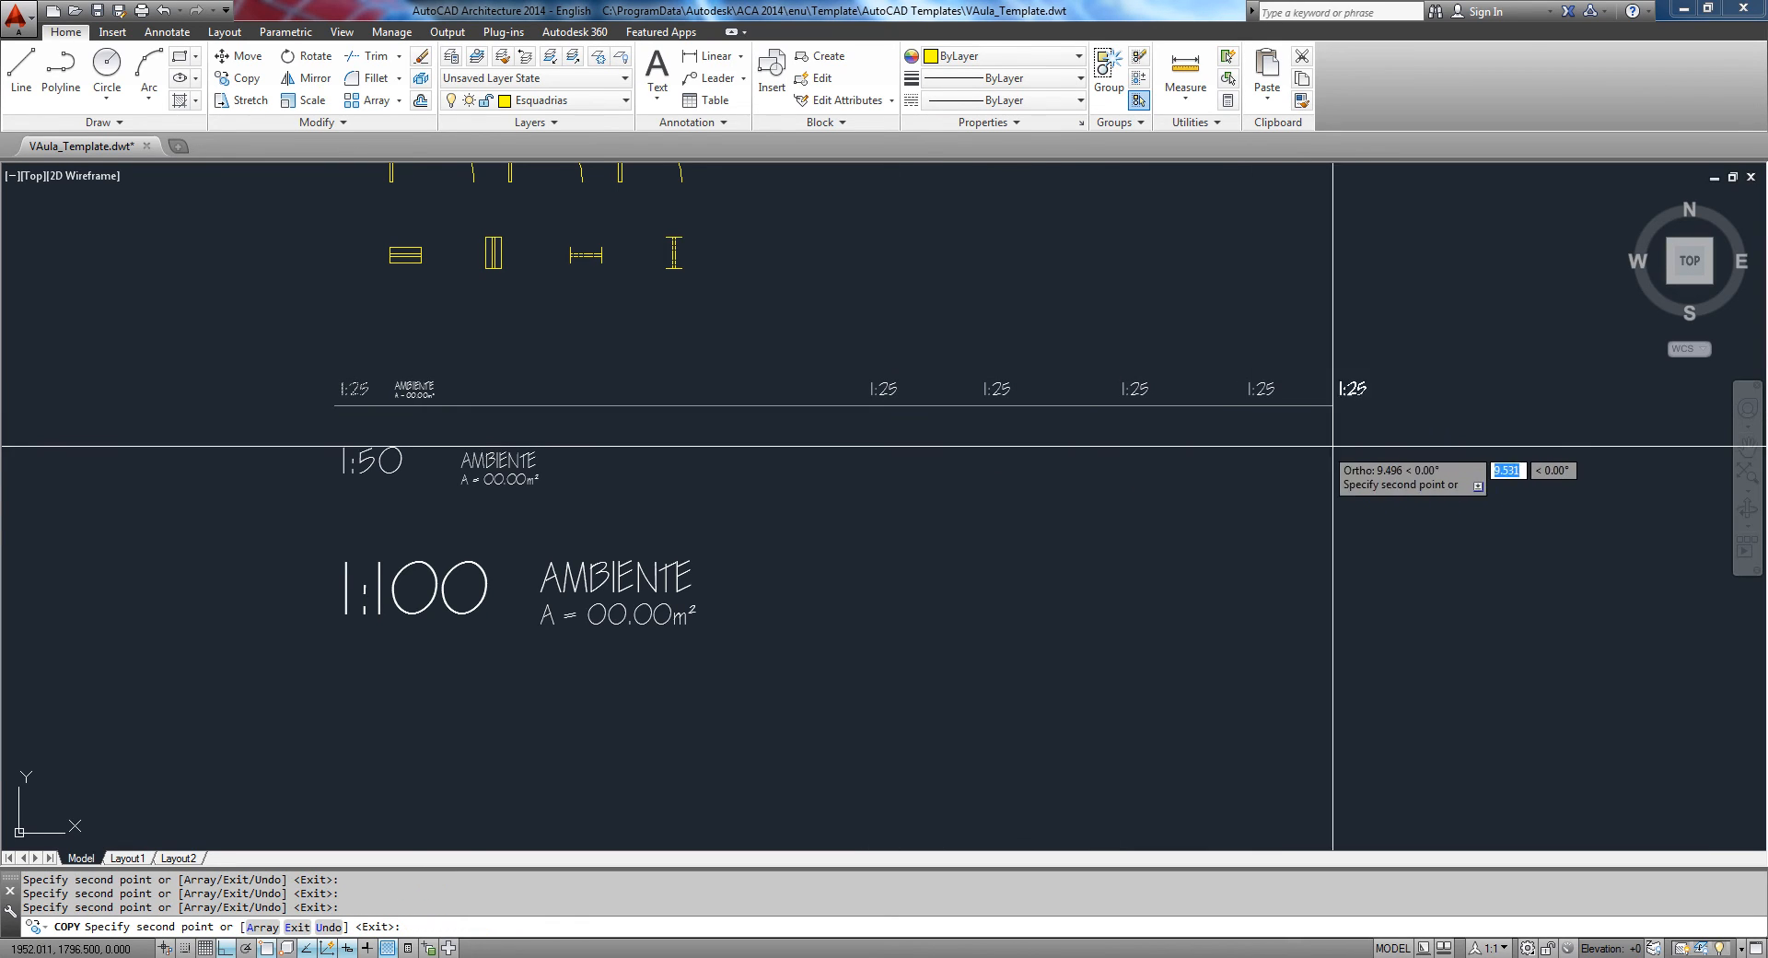
left_click(1390, 460)
key("Escape")
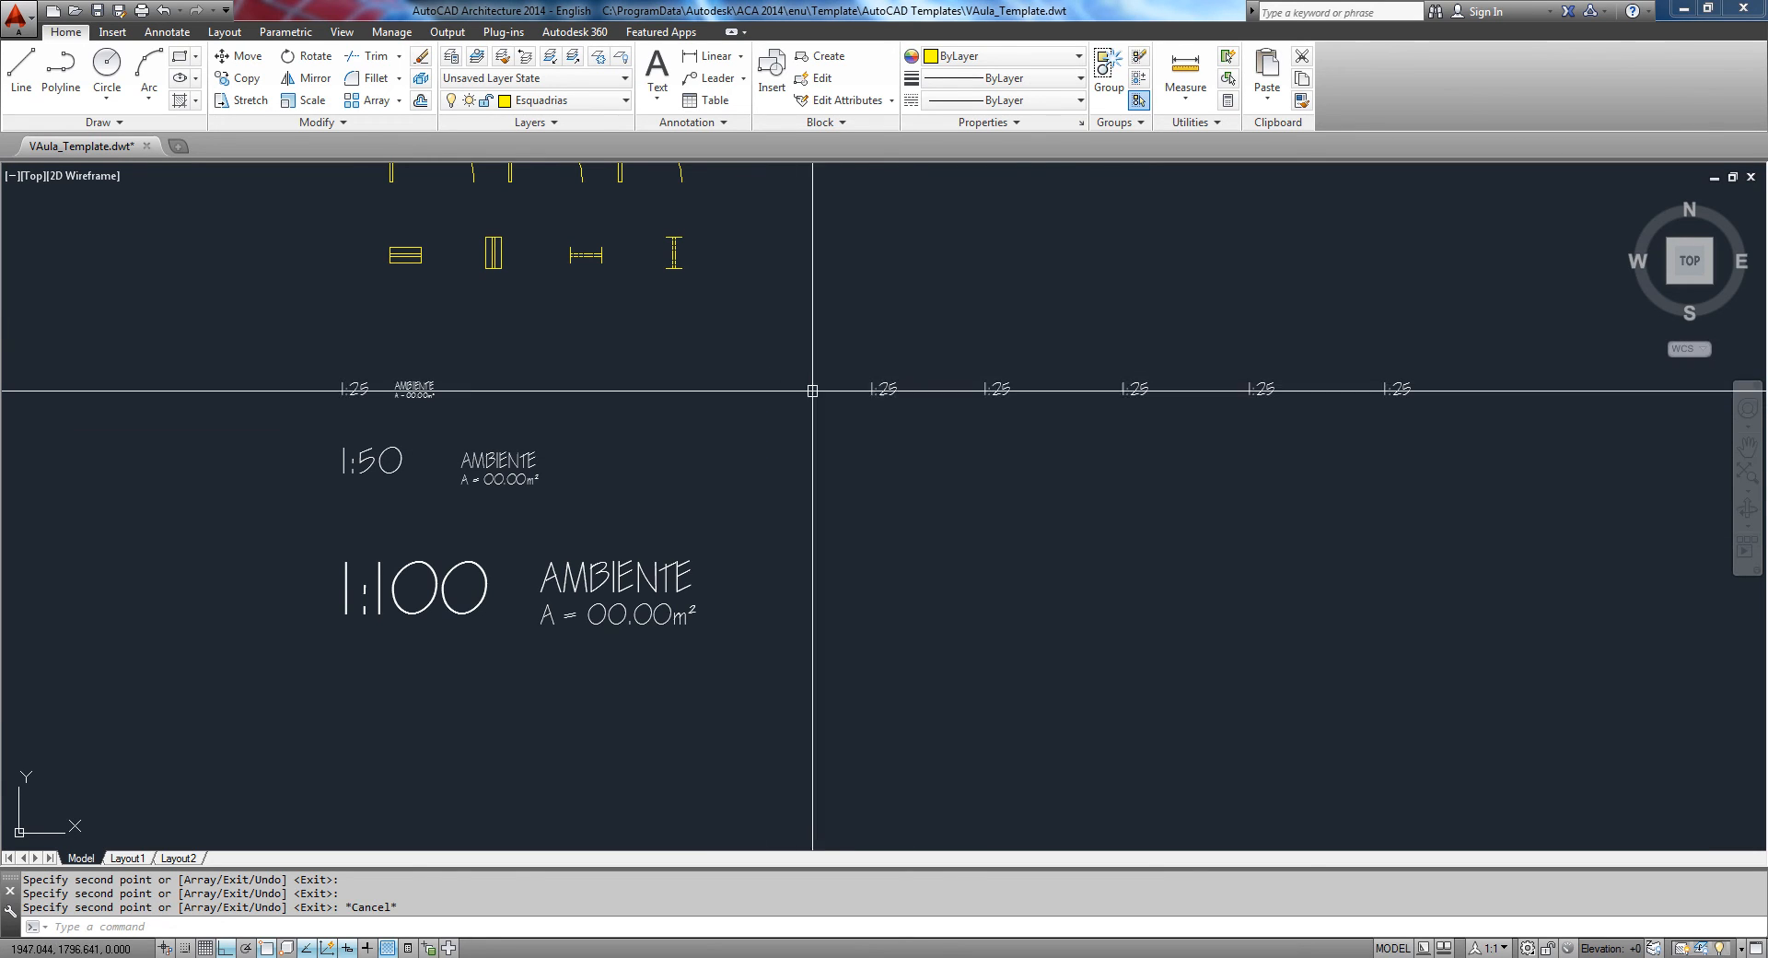
Step: Check which text style the first of the copied 1:25 texts uses
left_click(847, 373)
left_click(941, 407)
left_click(167, 35)
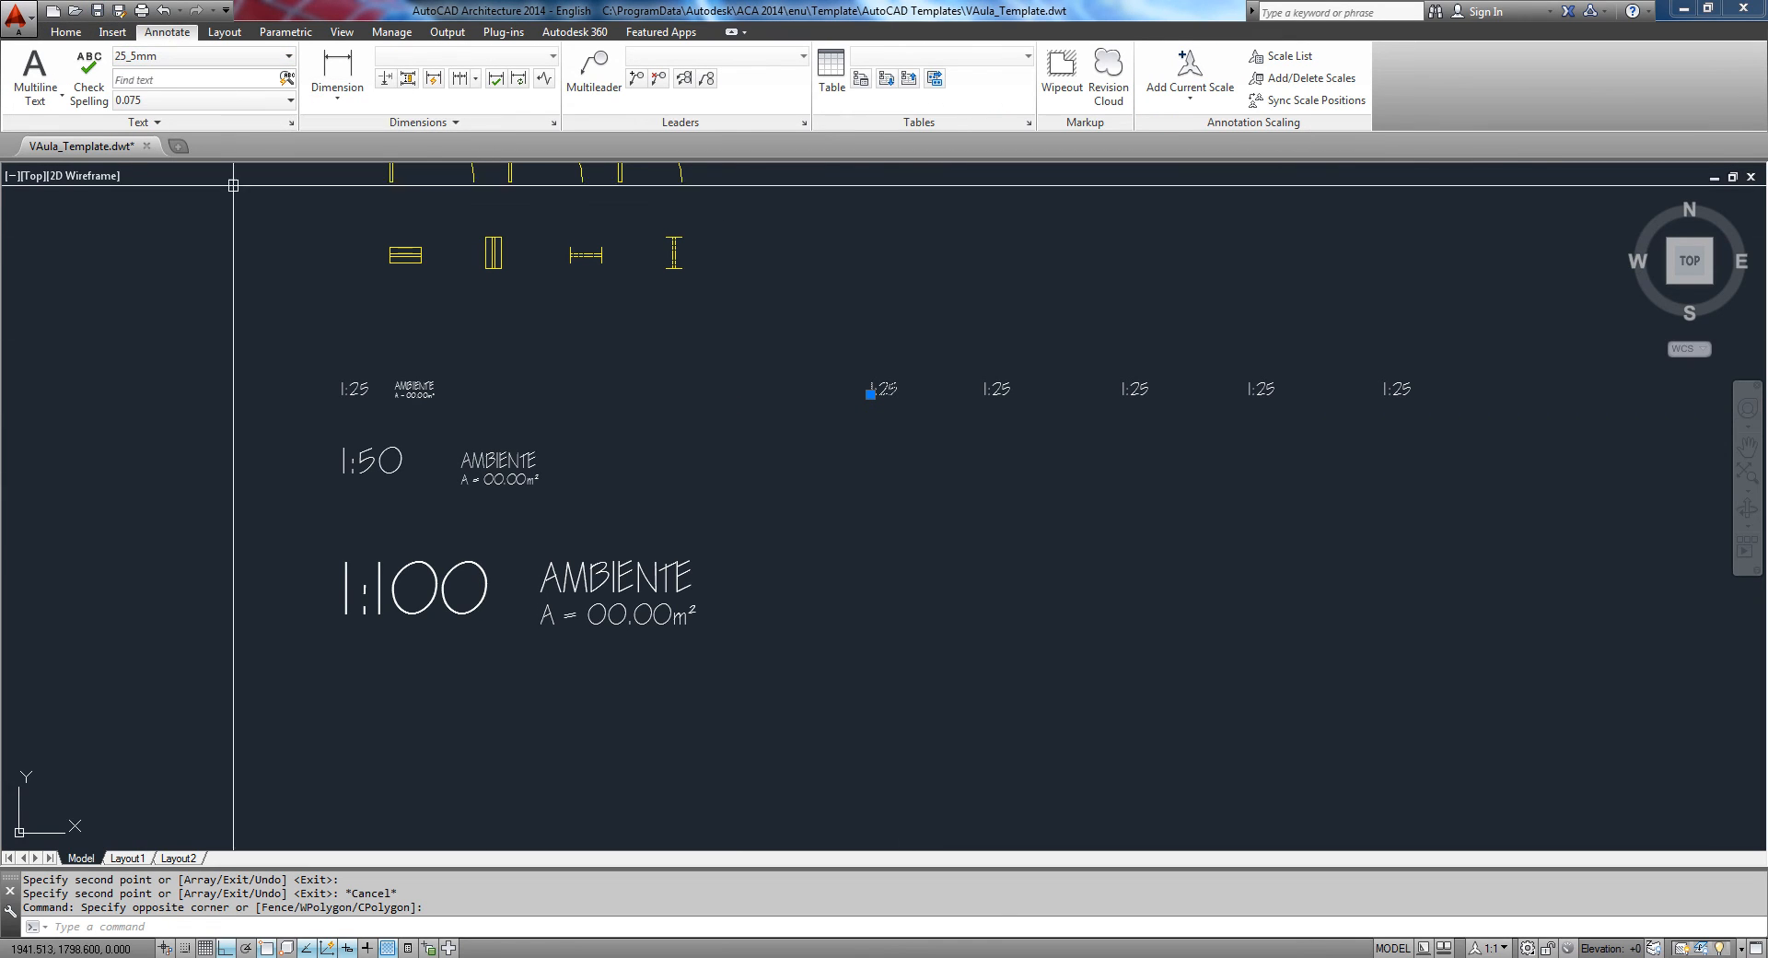
key("Escape")
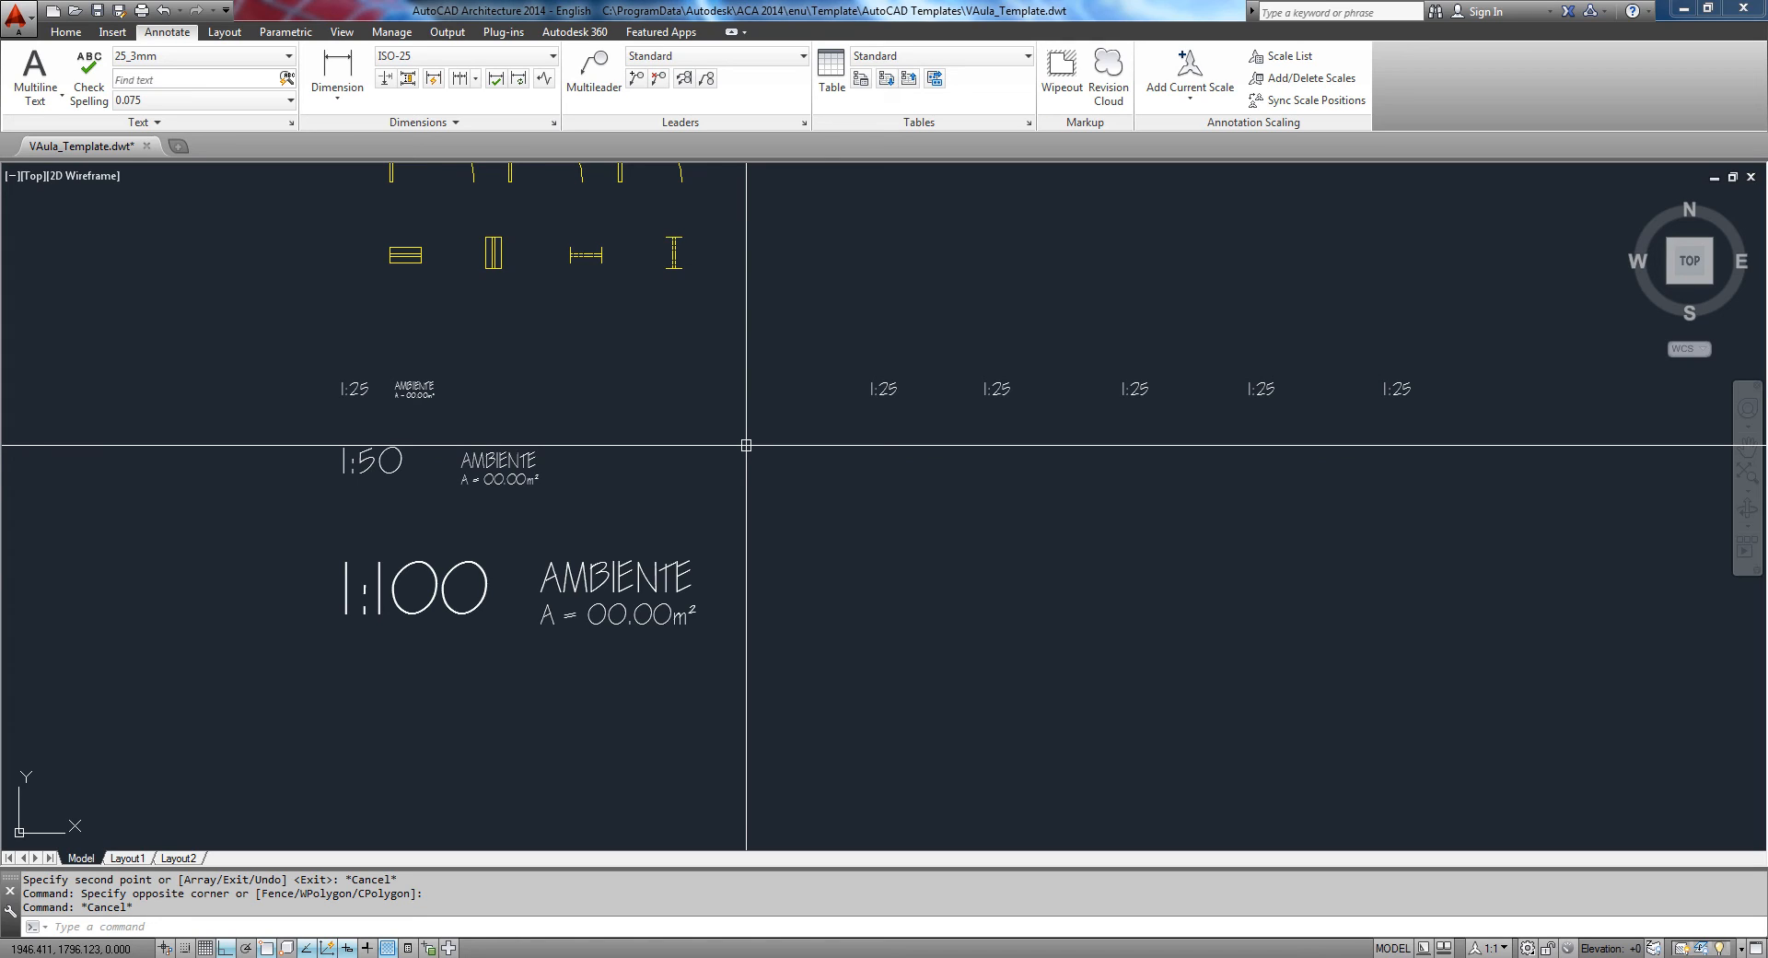
Step: Match the properties of the five 1:25 copies to the 1:50 title and check the first copy's text style
type("A")
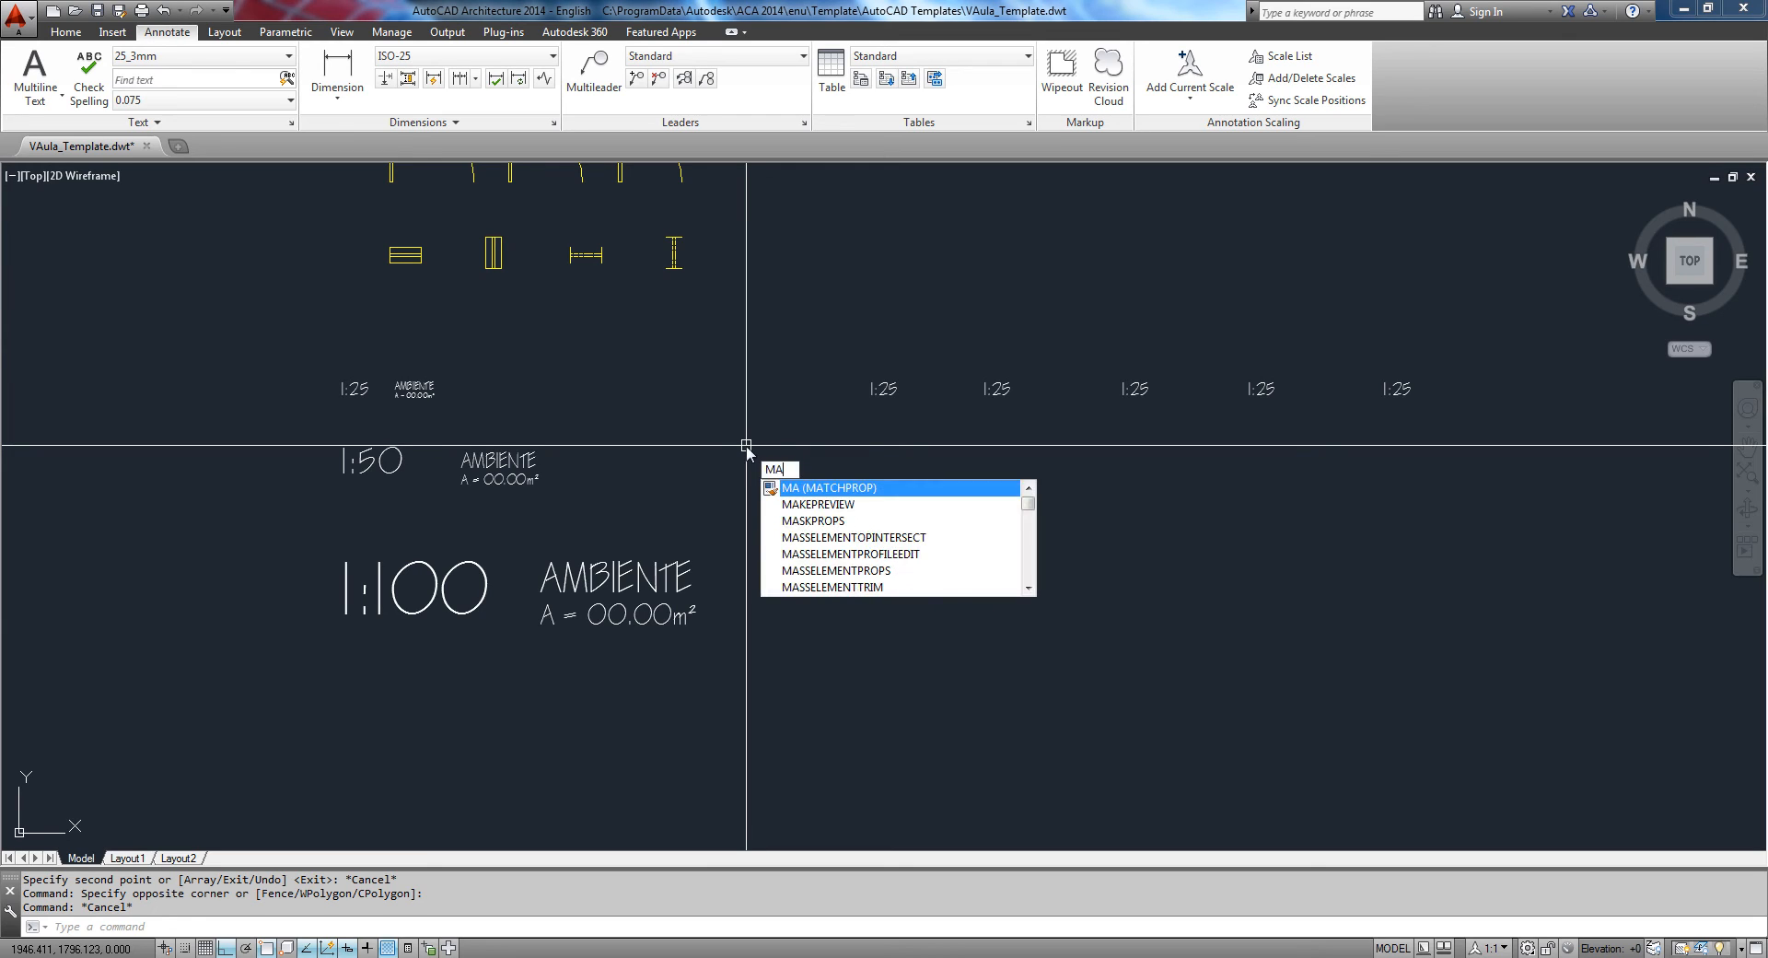
key("Return")
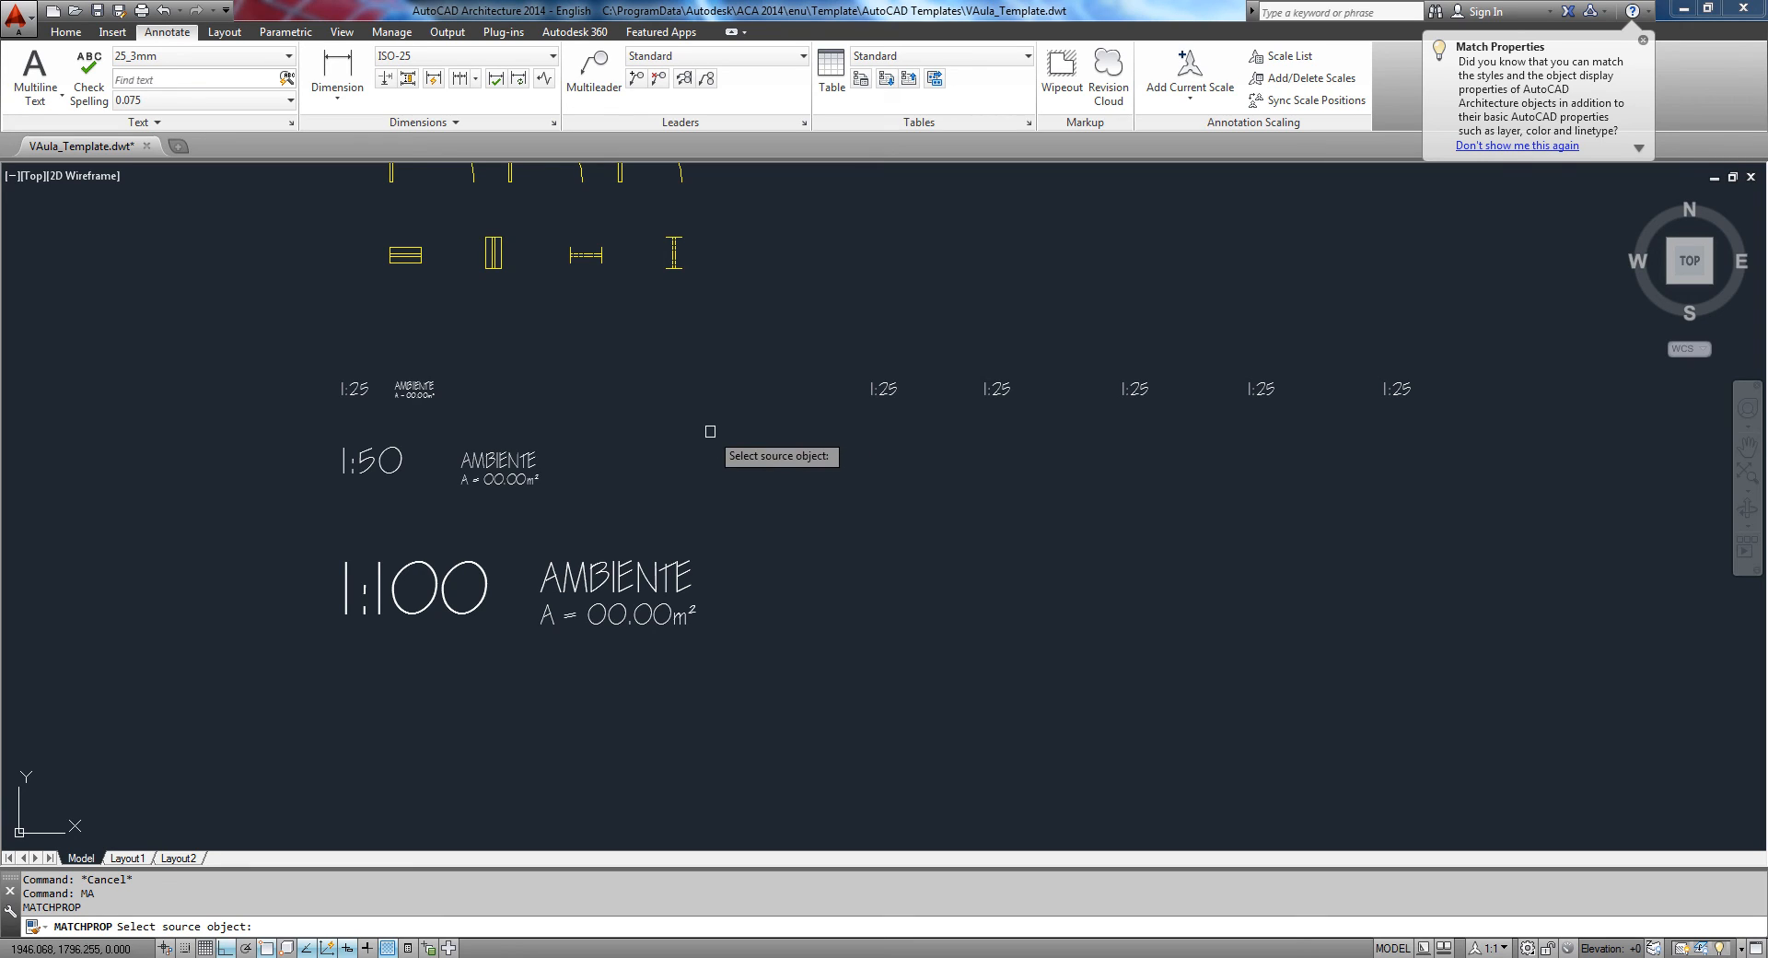
left_click(375, 461)
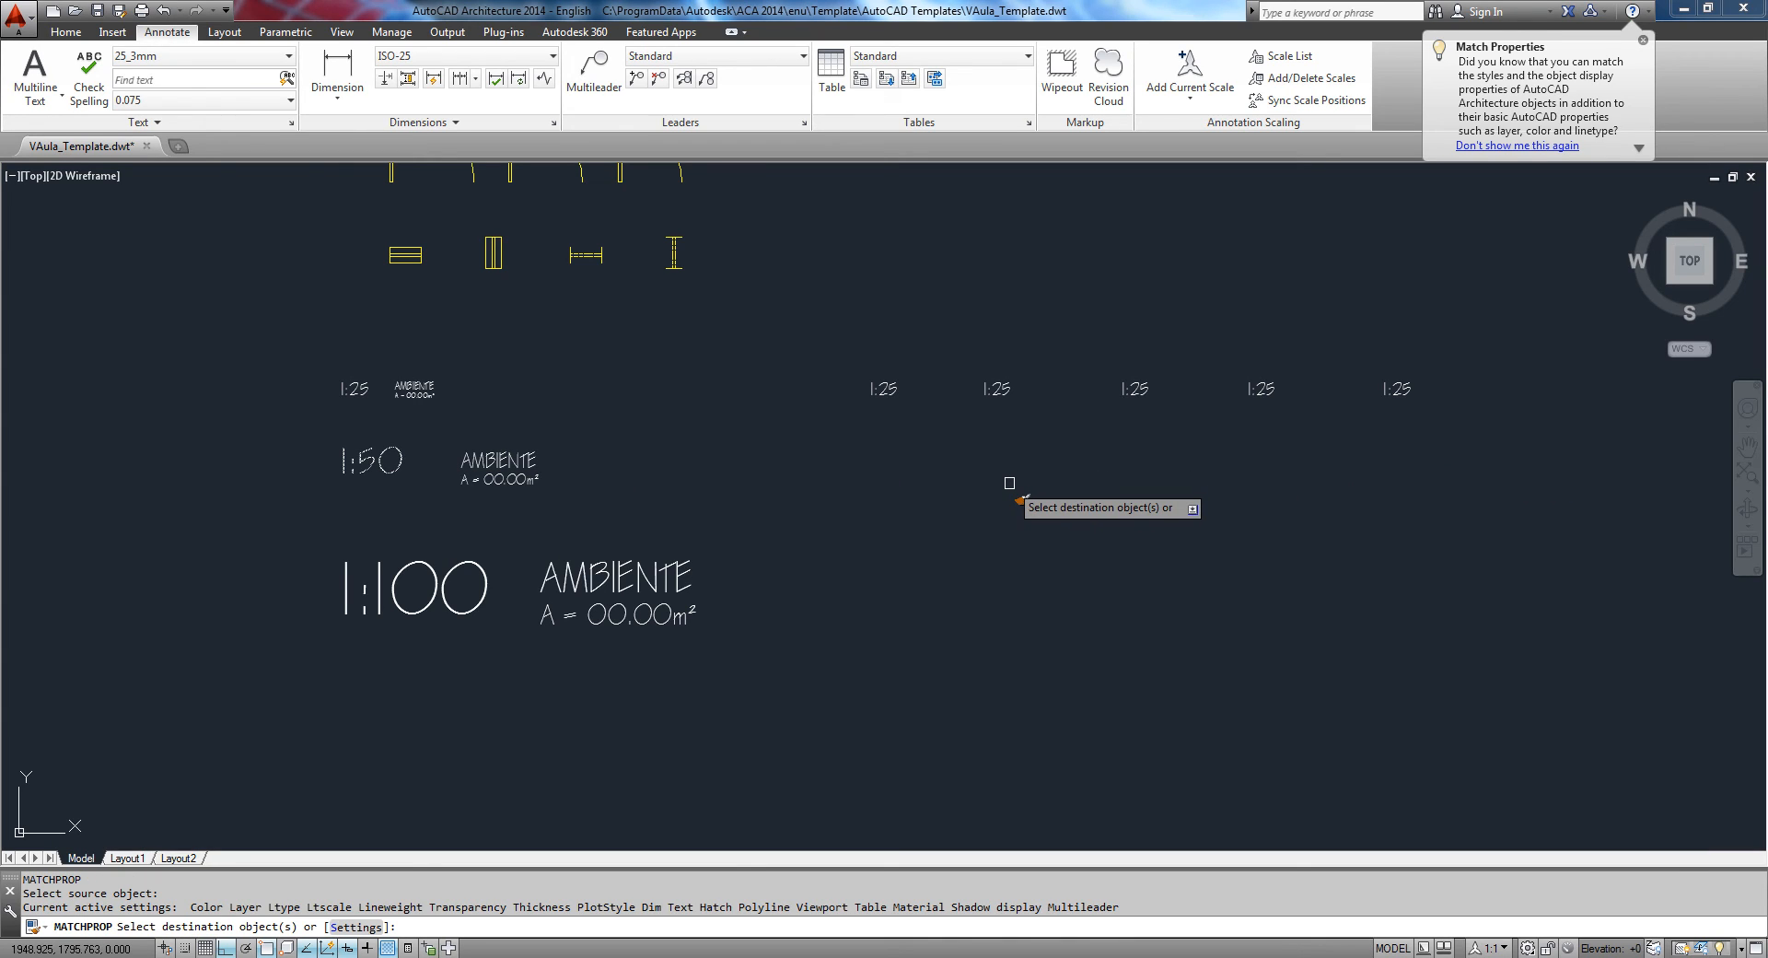
left_click(1468, 447)
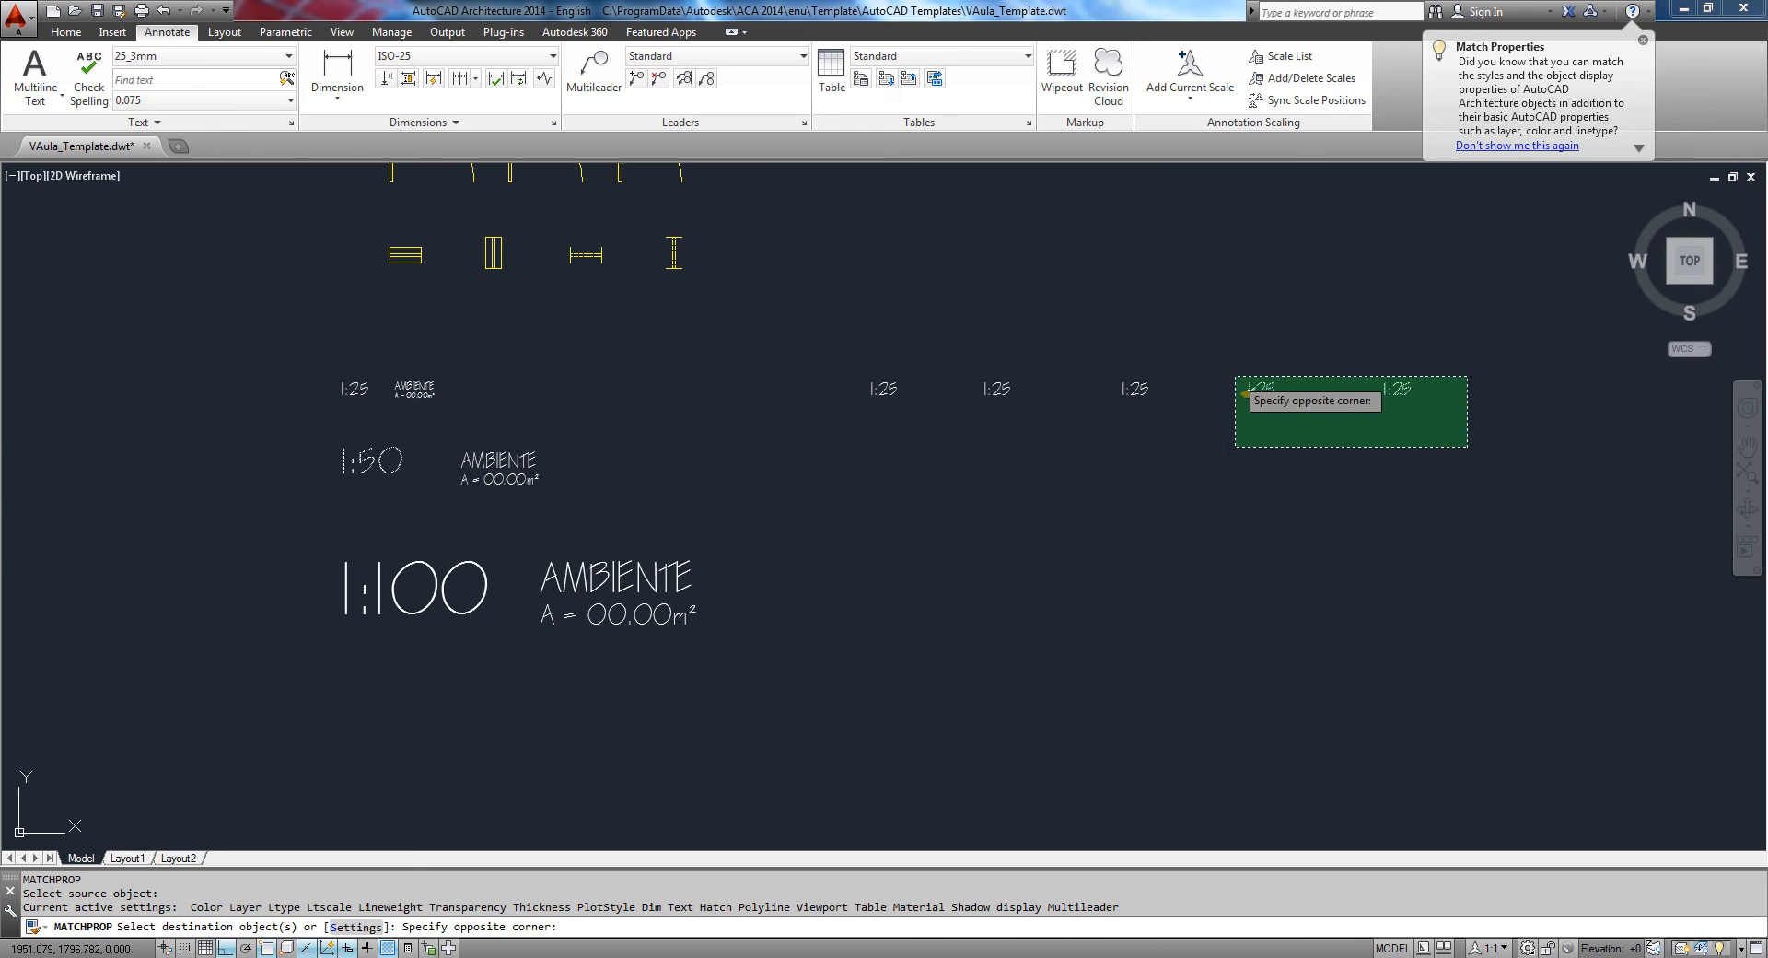
left_click(824, 329)
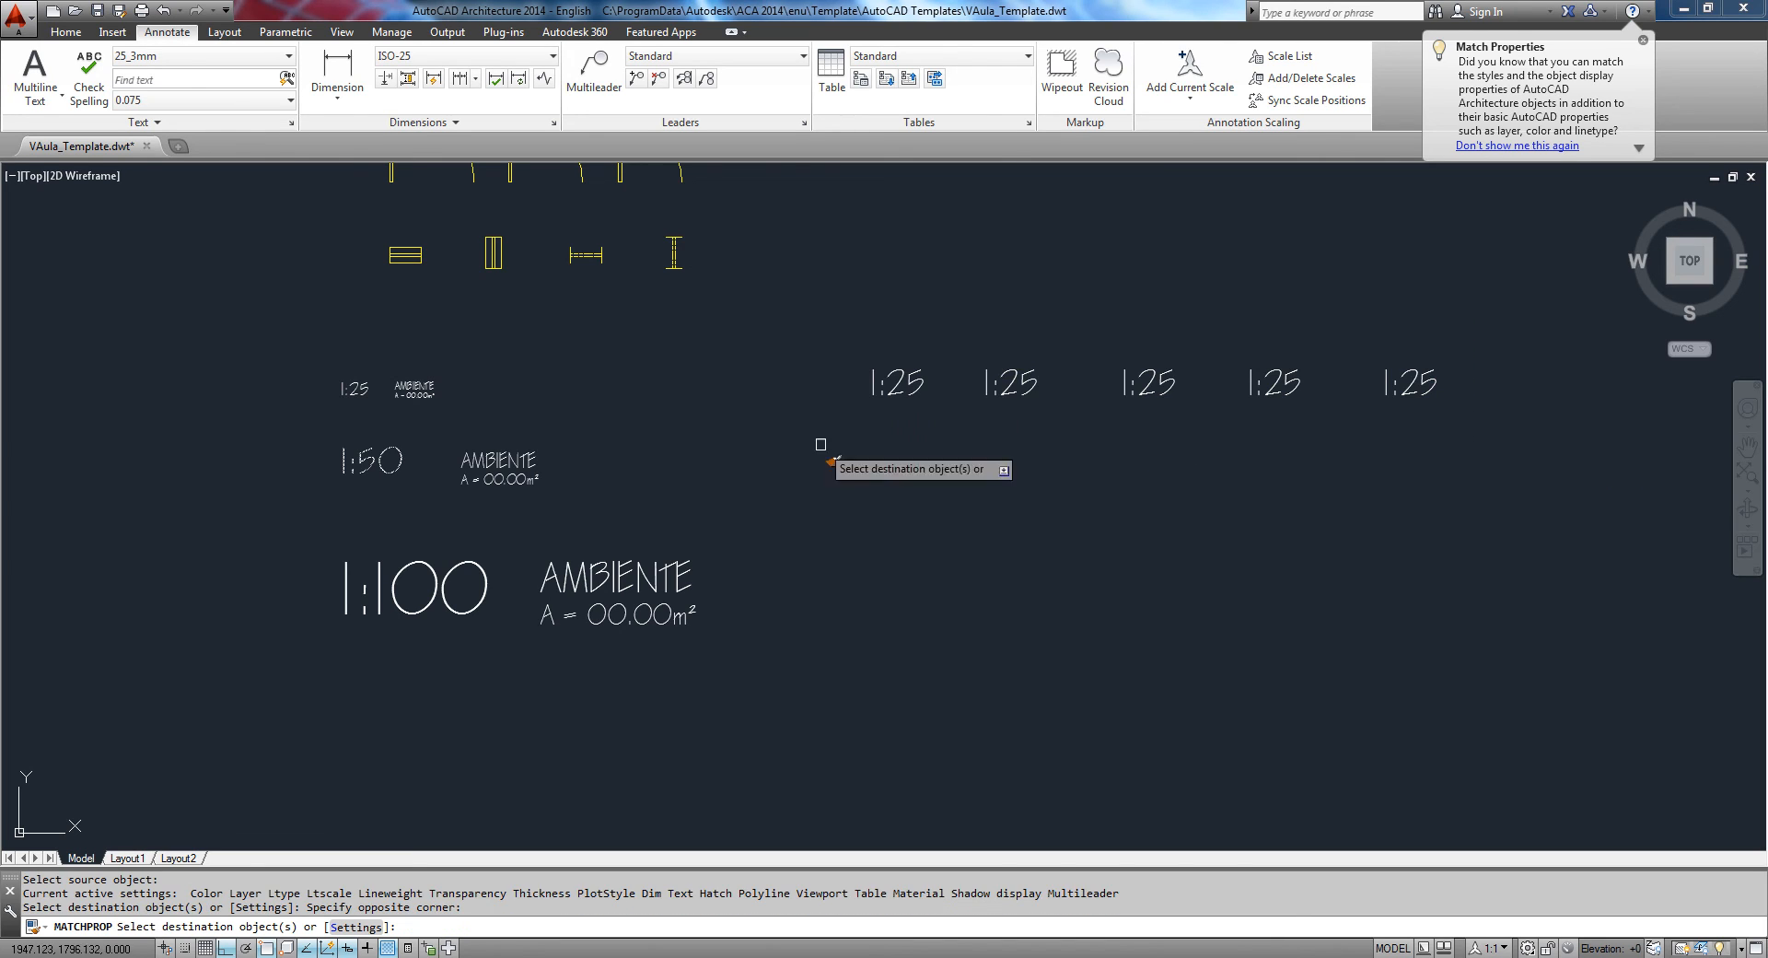
key("Return")
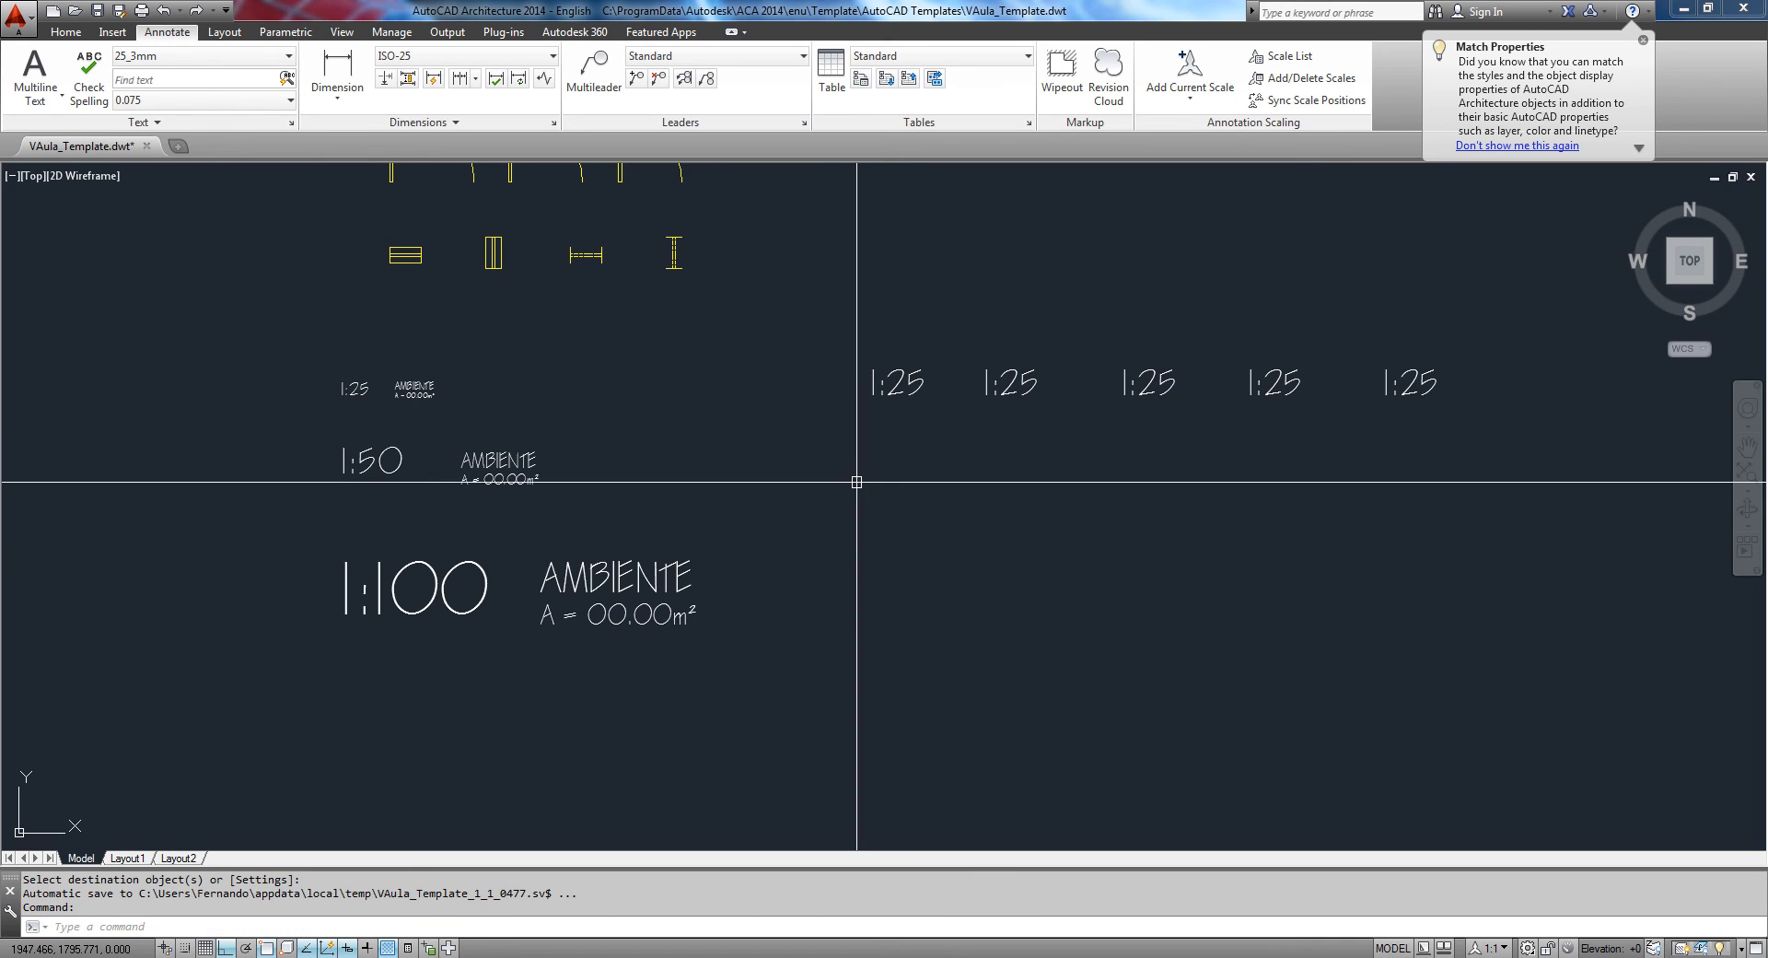
left_click(902, 380)
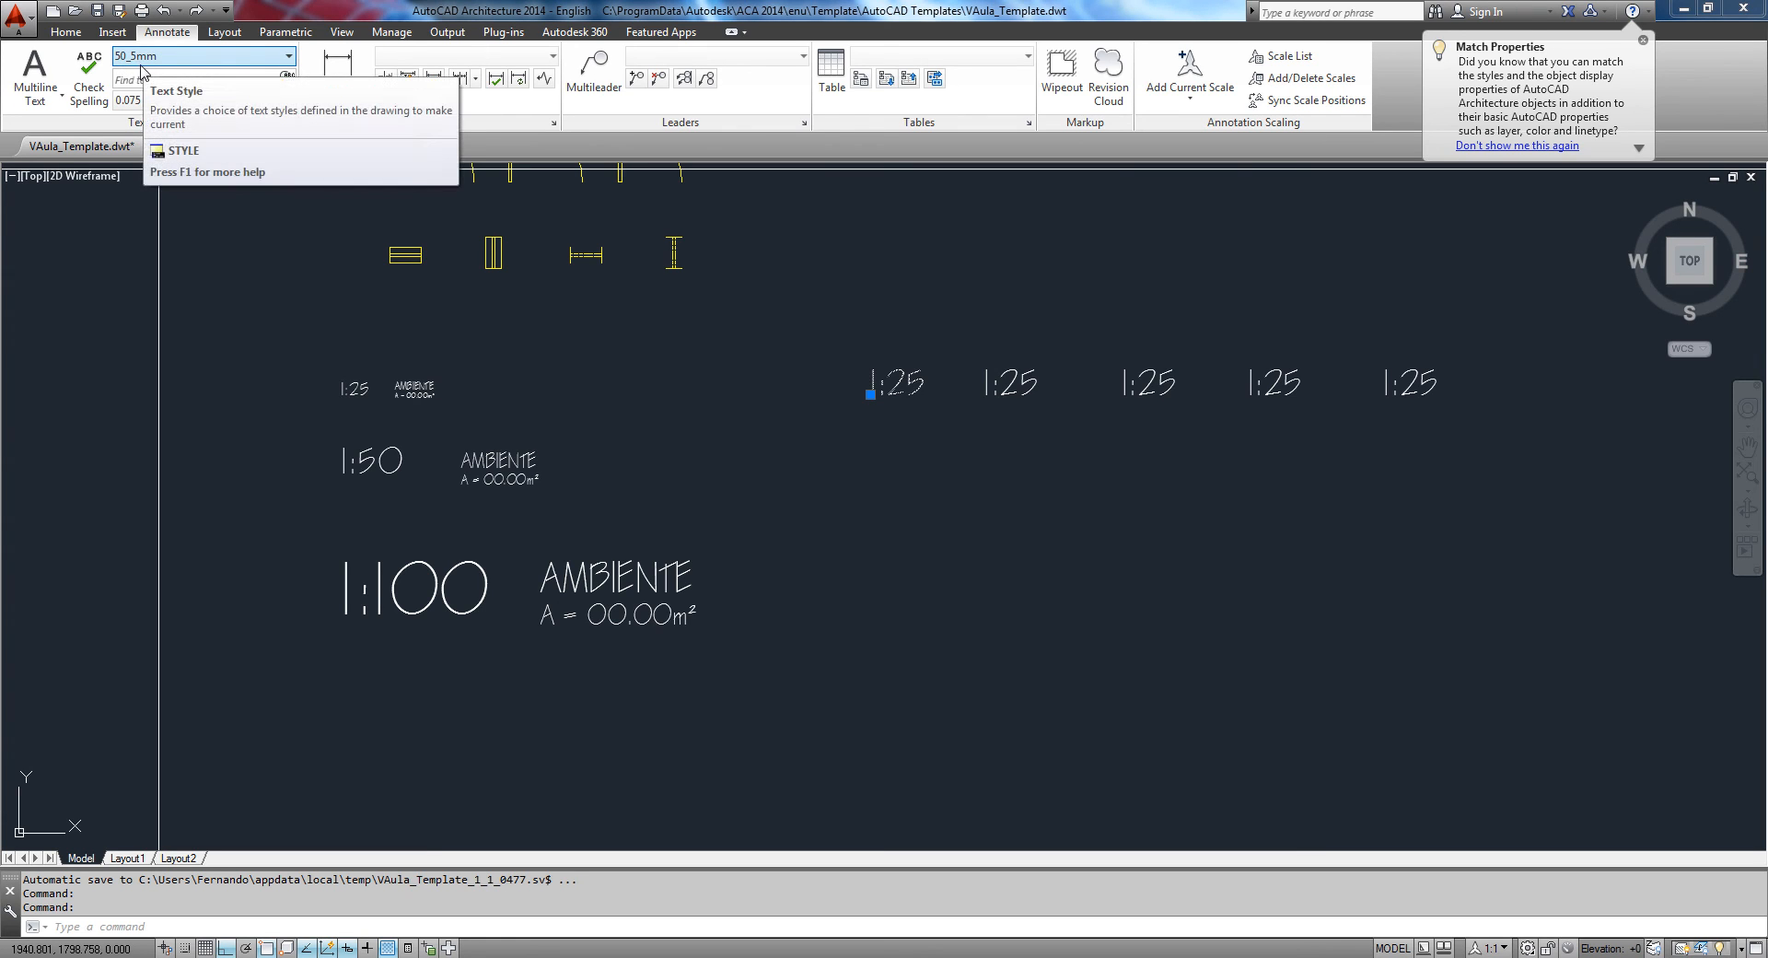
key("Escape")
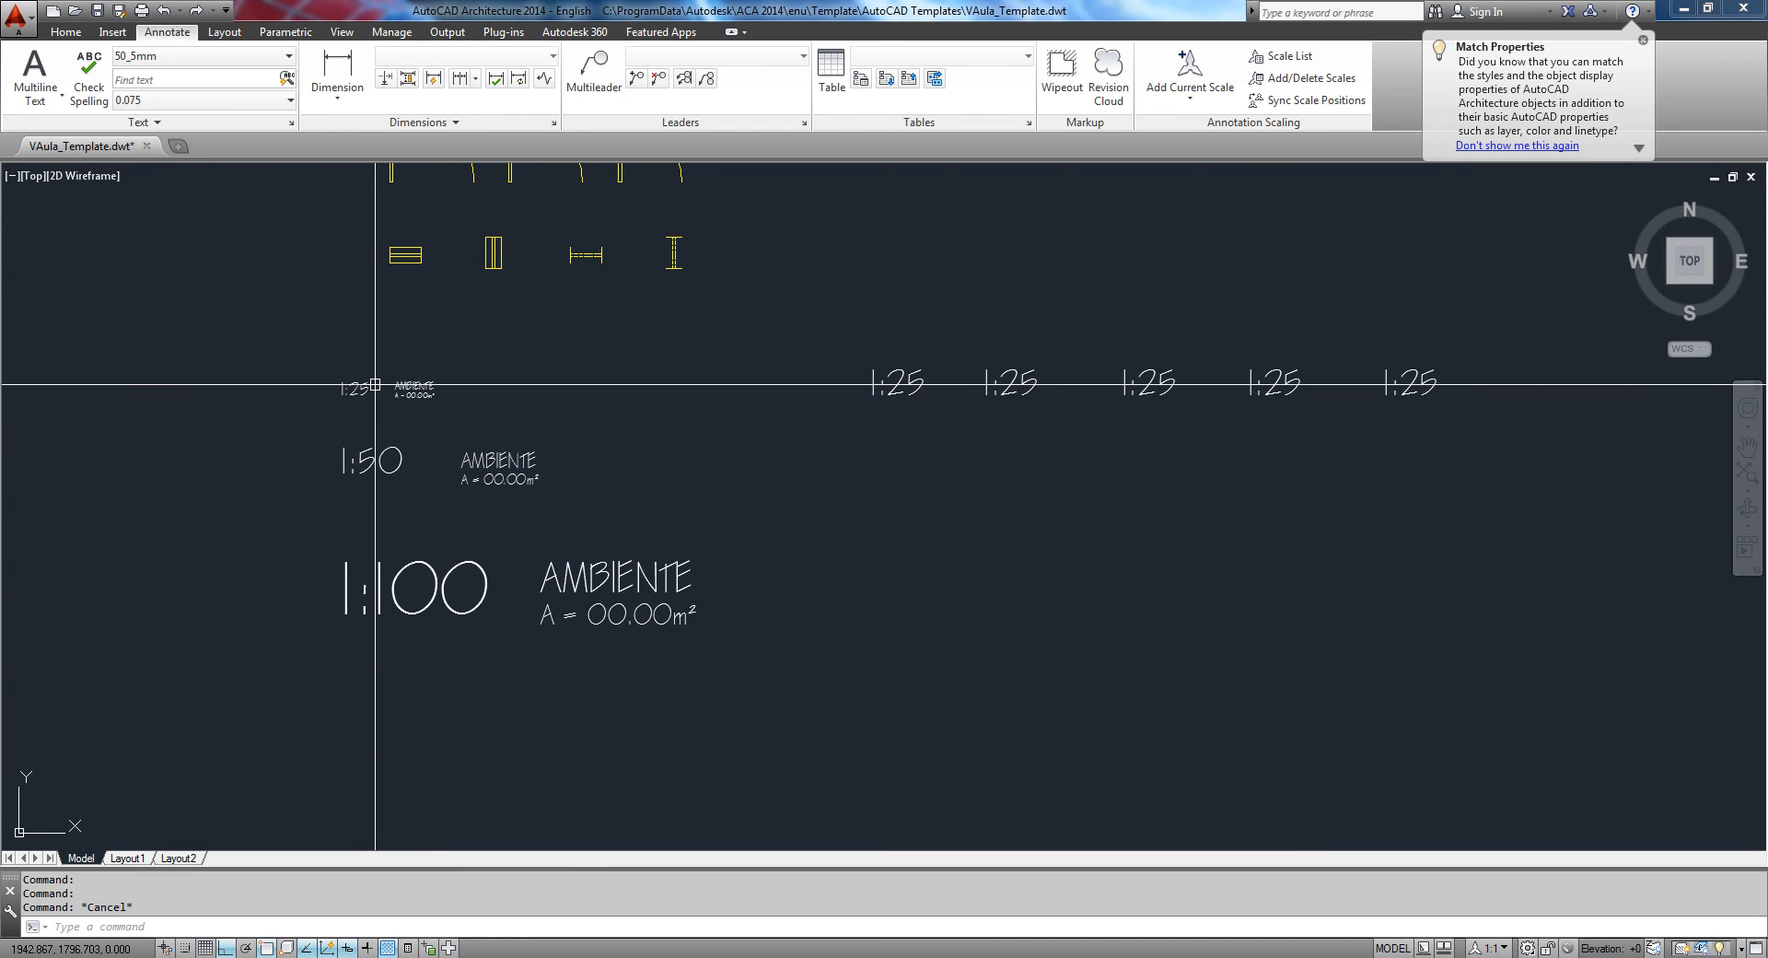
Step: Erase the five enlarged 1:25 copies and dismiss the Match Properties tip
left_click(1478, 439)
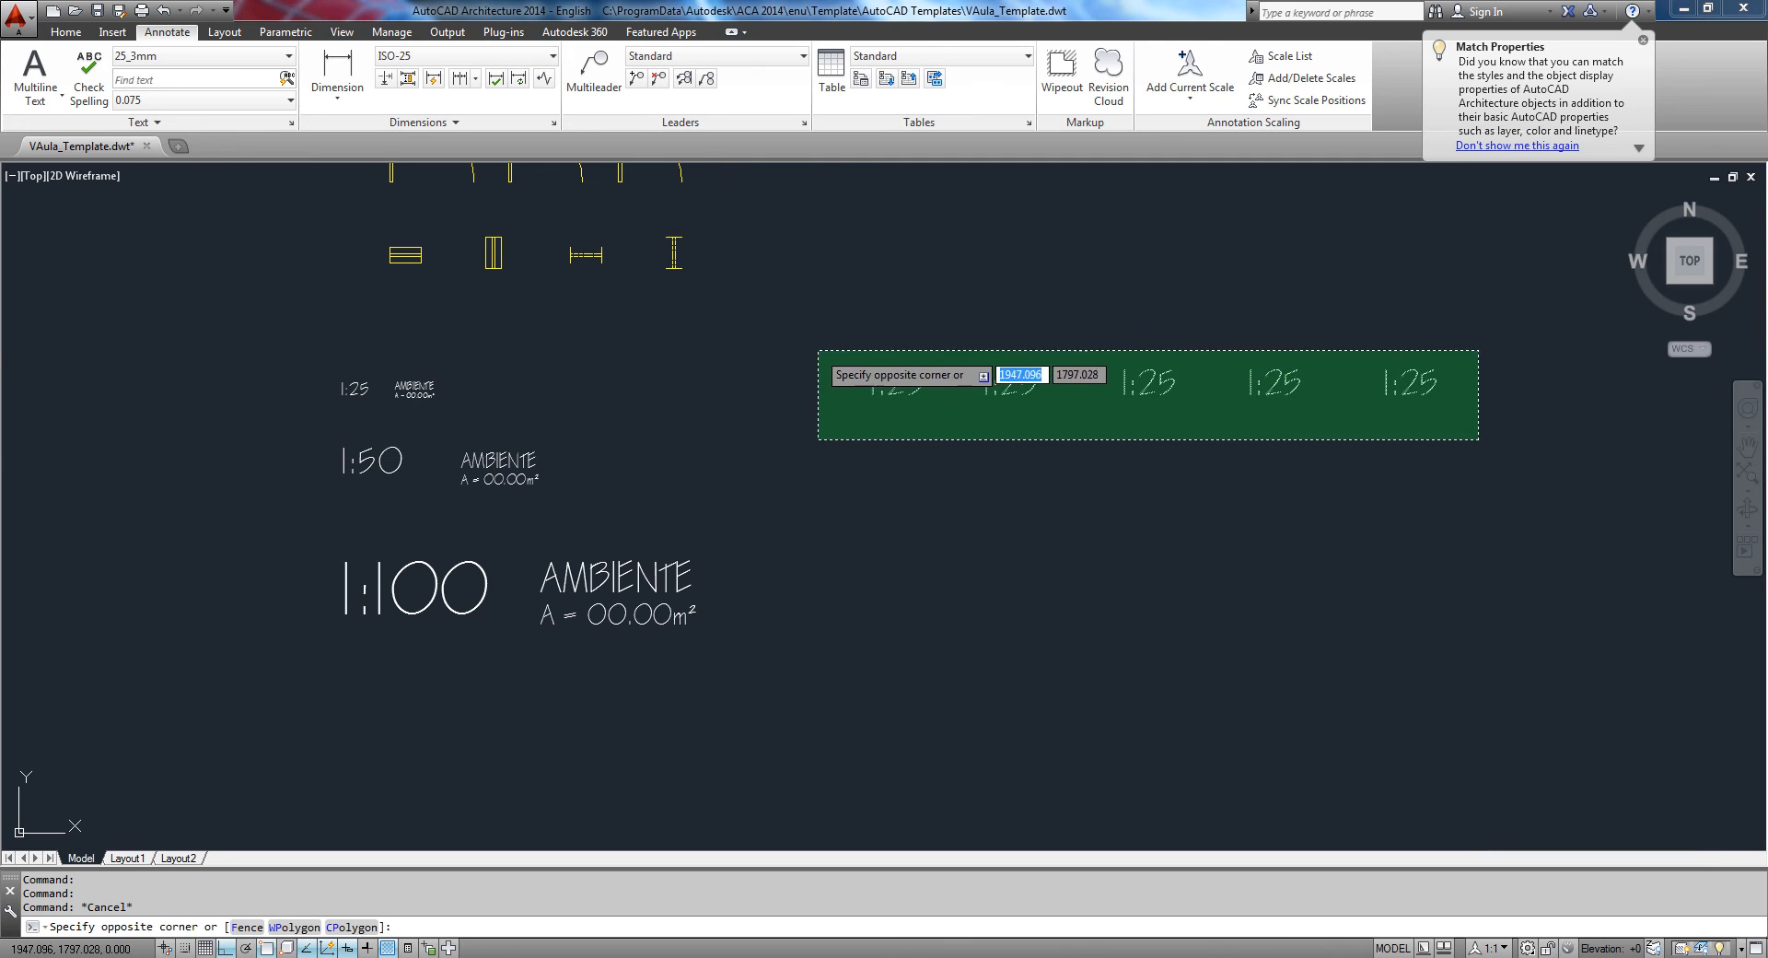
left_click(810, 351)
key("Delete")
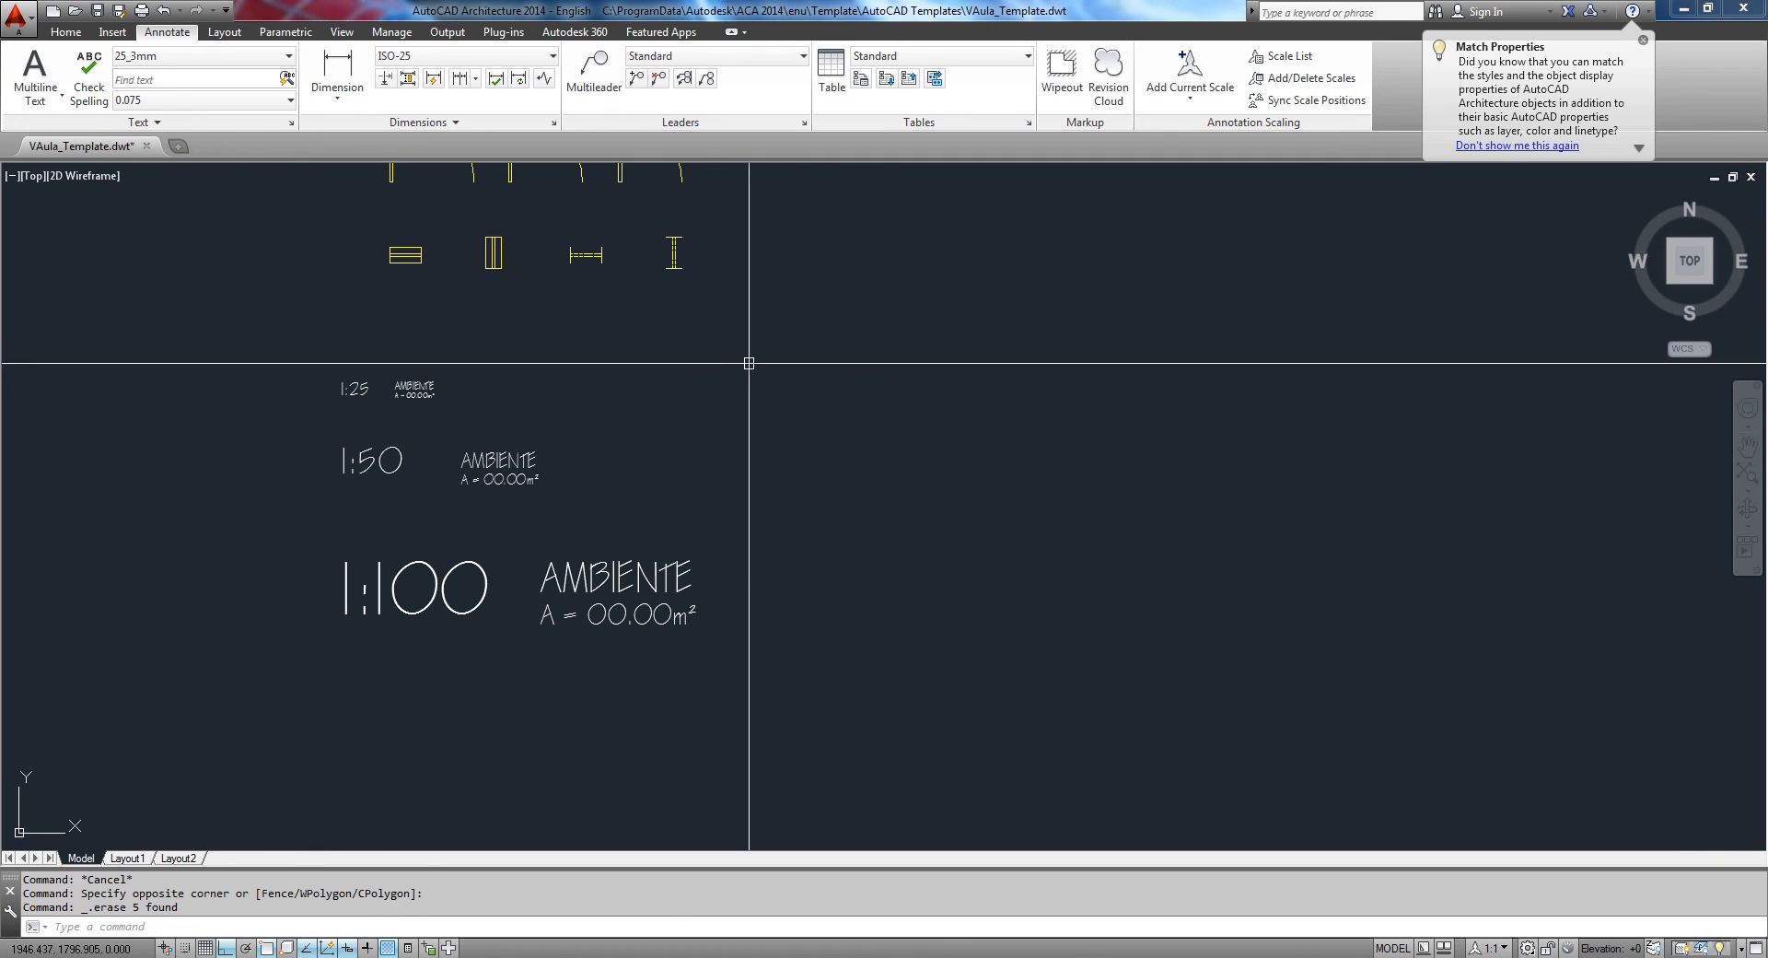
middle_click_drag(764, 349, 832, 451)
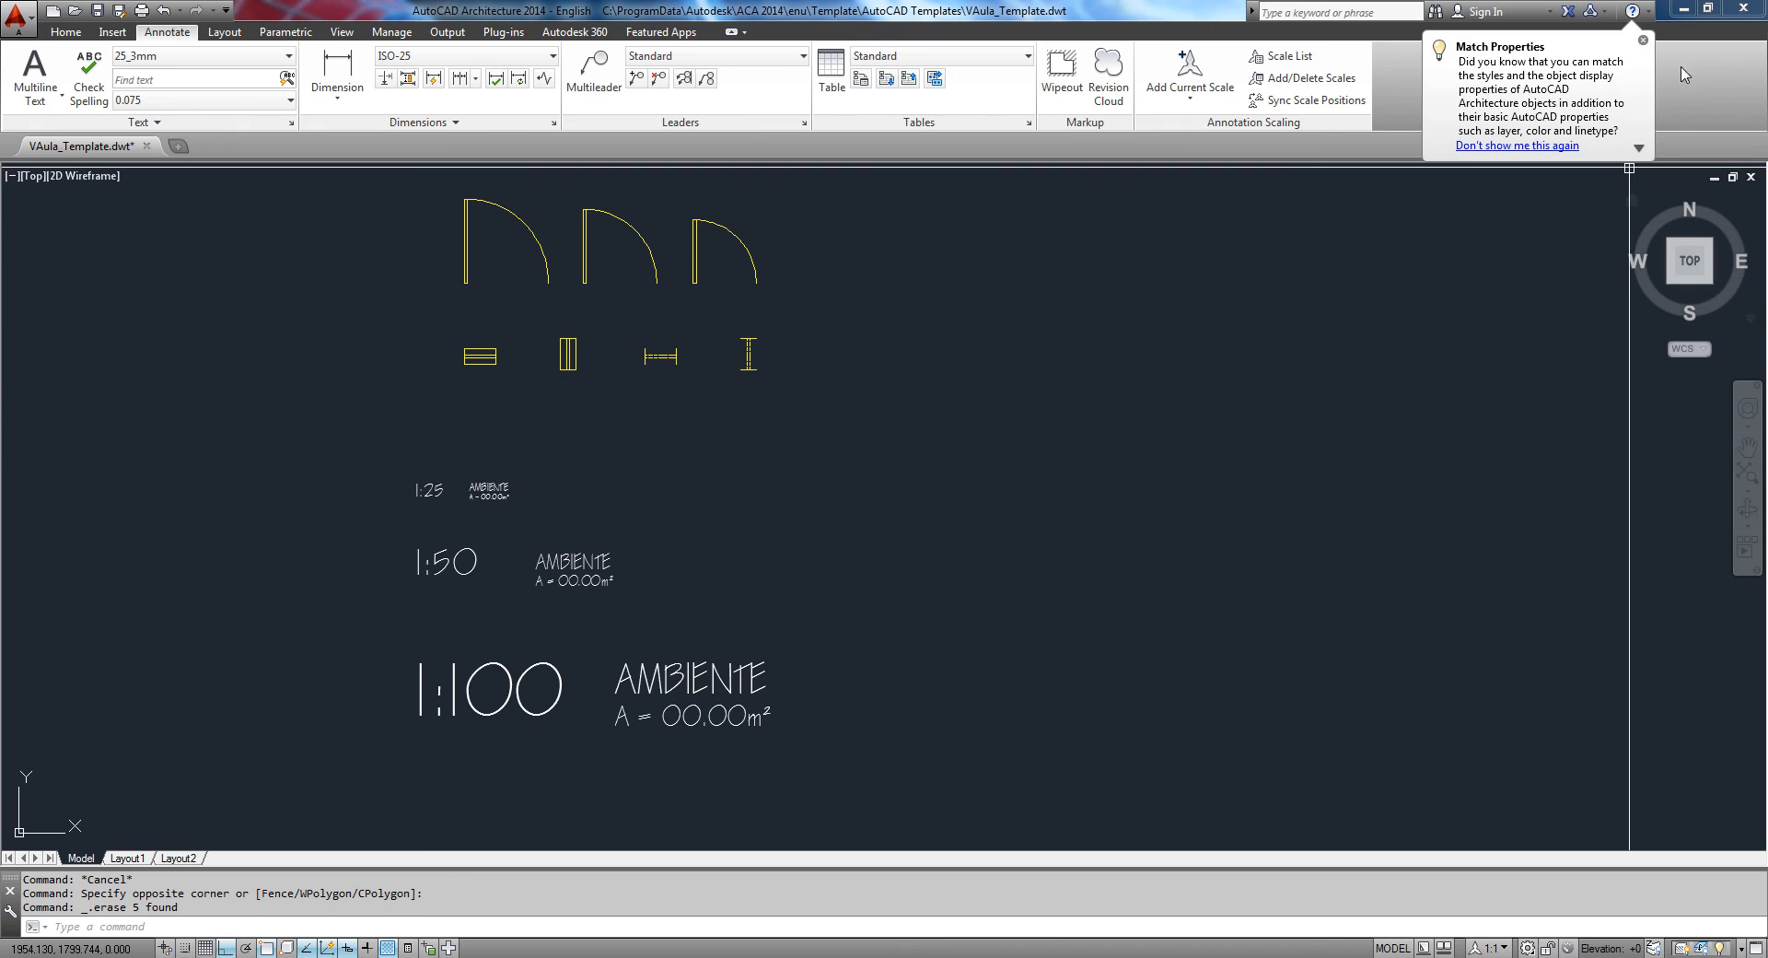
left_click(1645, 42)
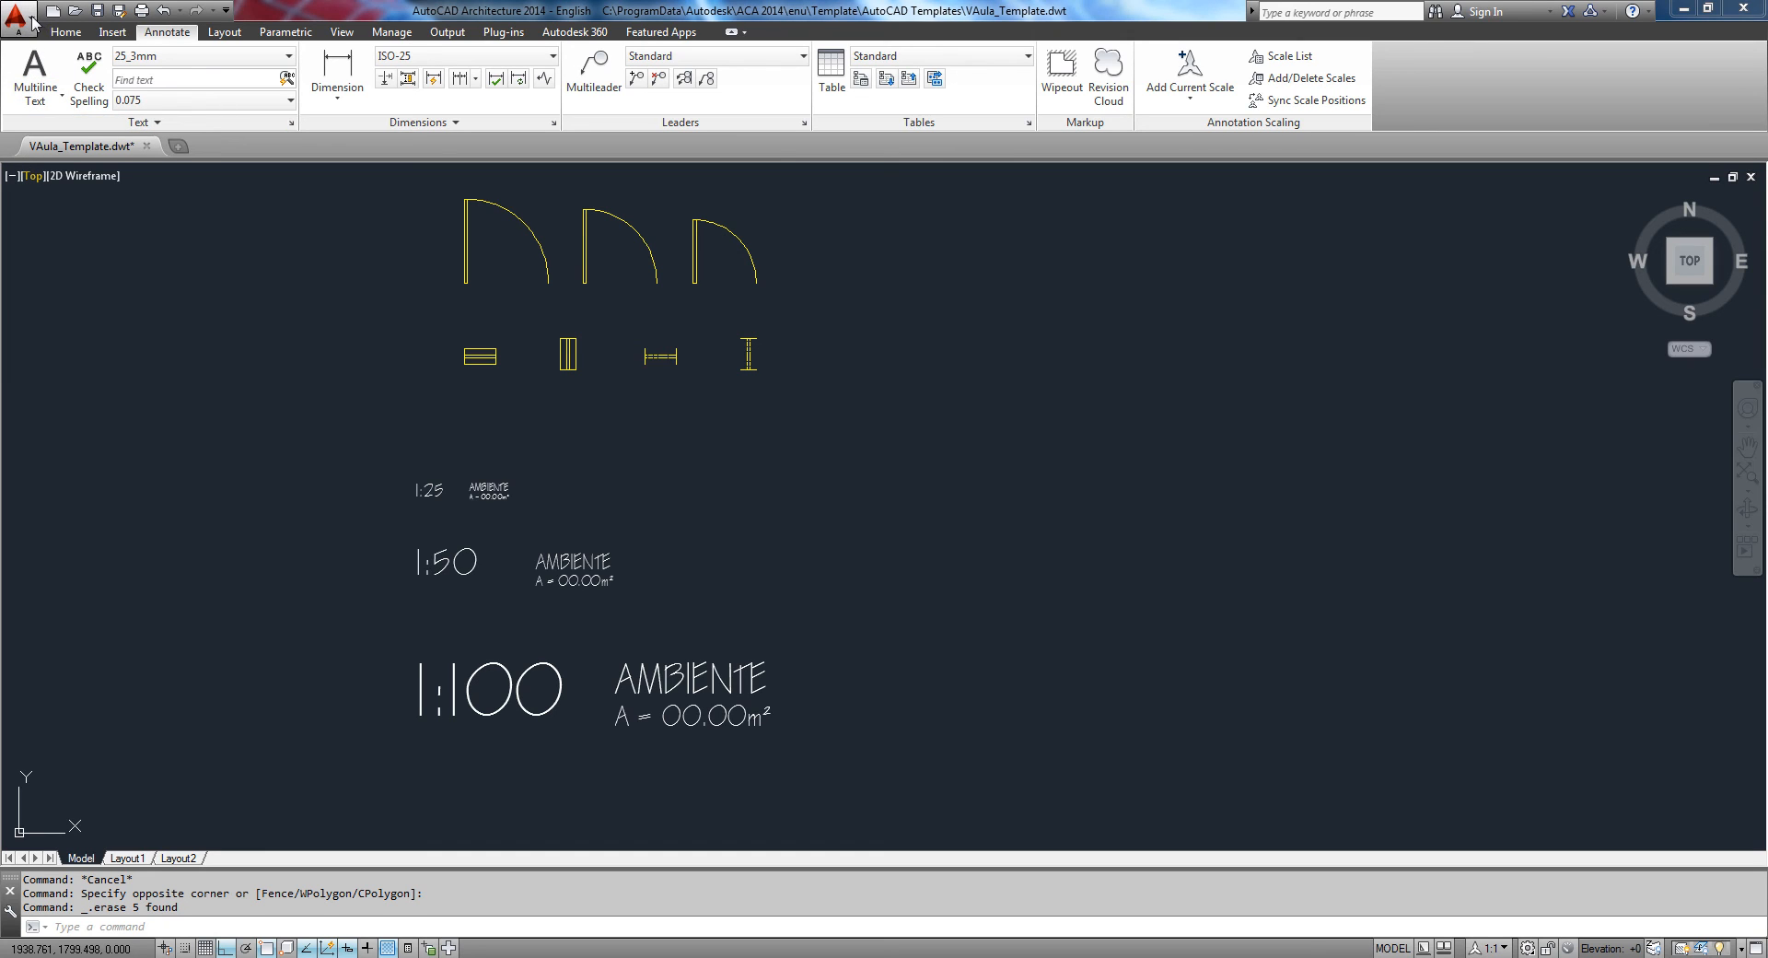
Step: Save the drawing as a drawing template in the AutoCAD Templates folder, replacing VAula_Template and accepting the existing template options
left_click(31, 19)
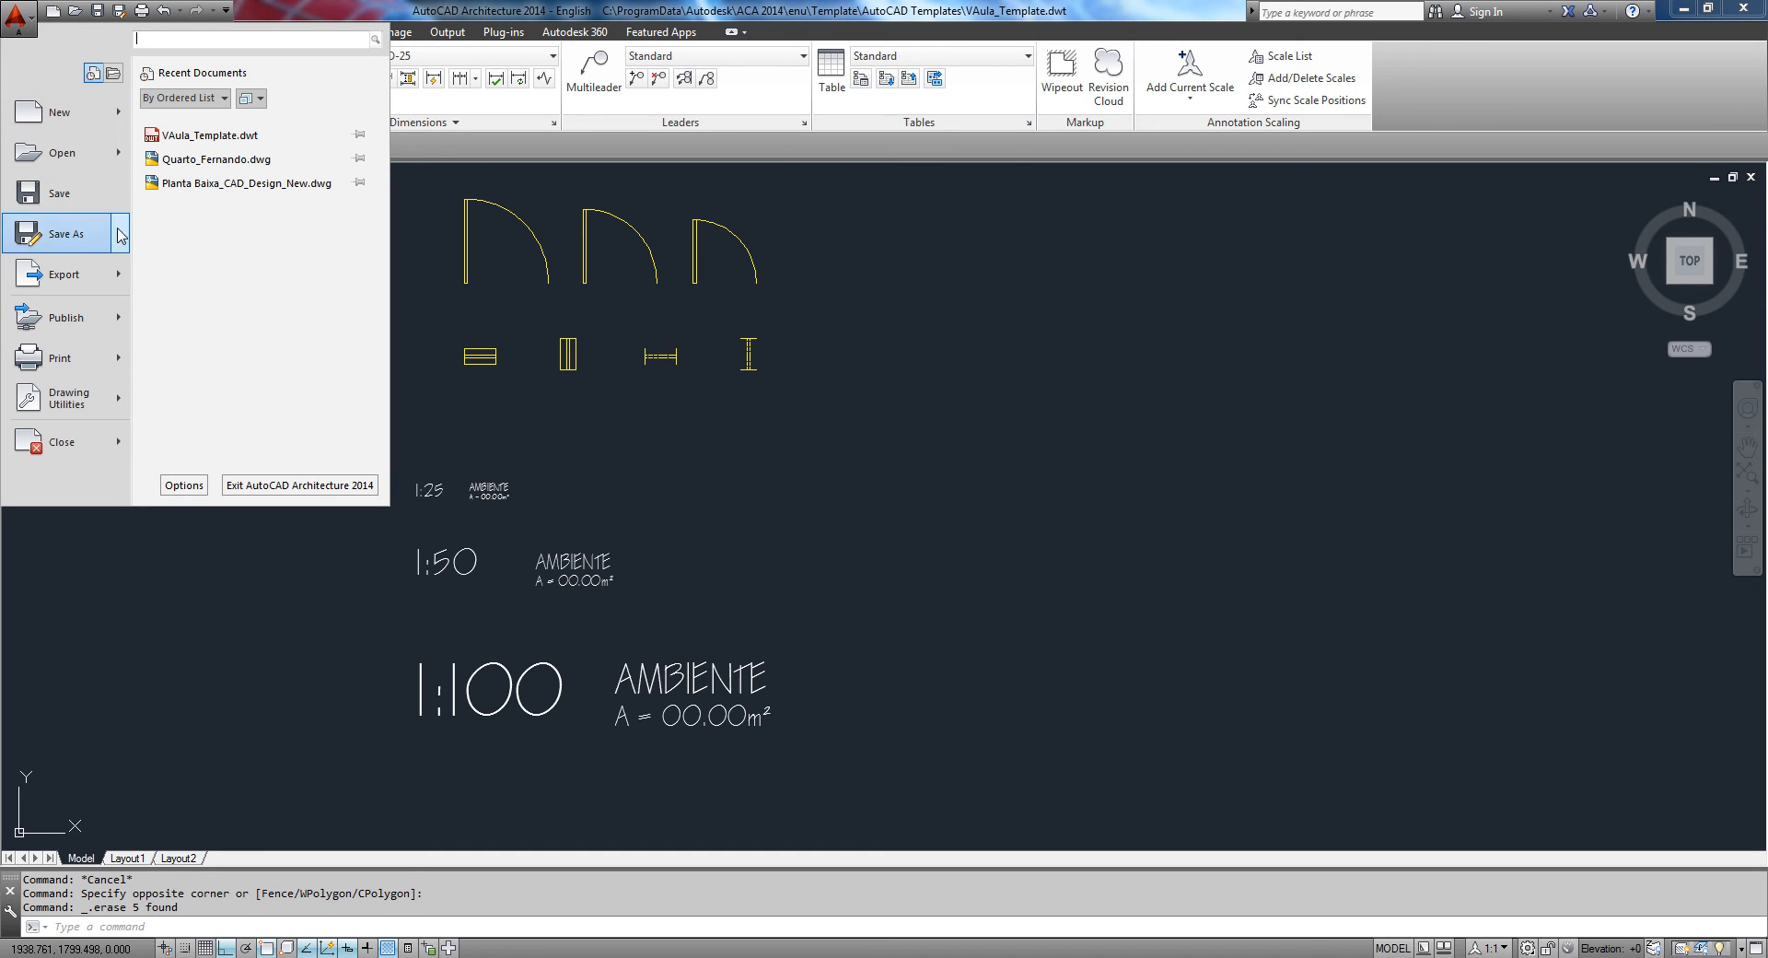
mouse_move(121, 241)
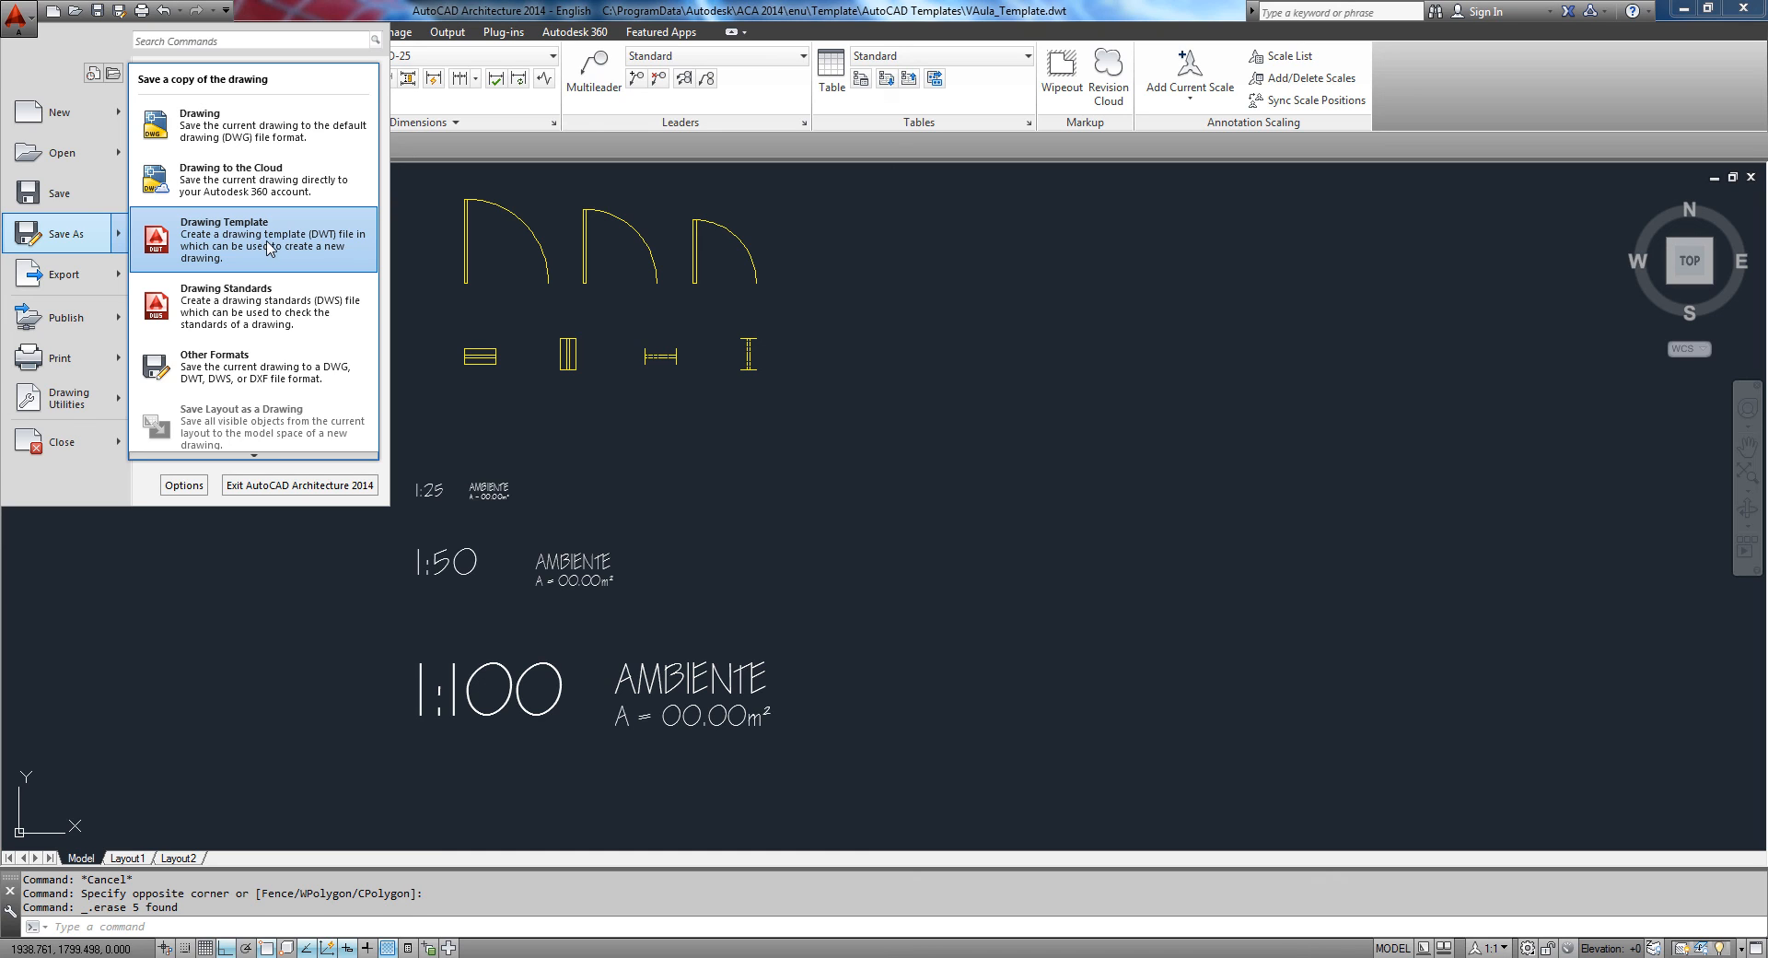
left_click(269, 247)
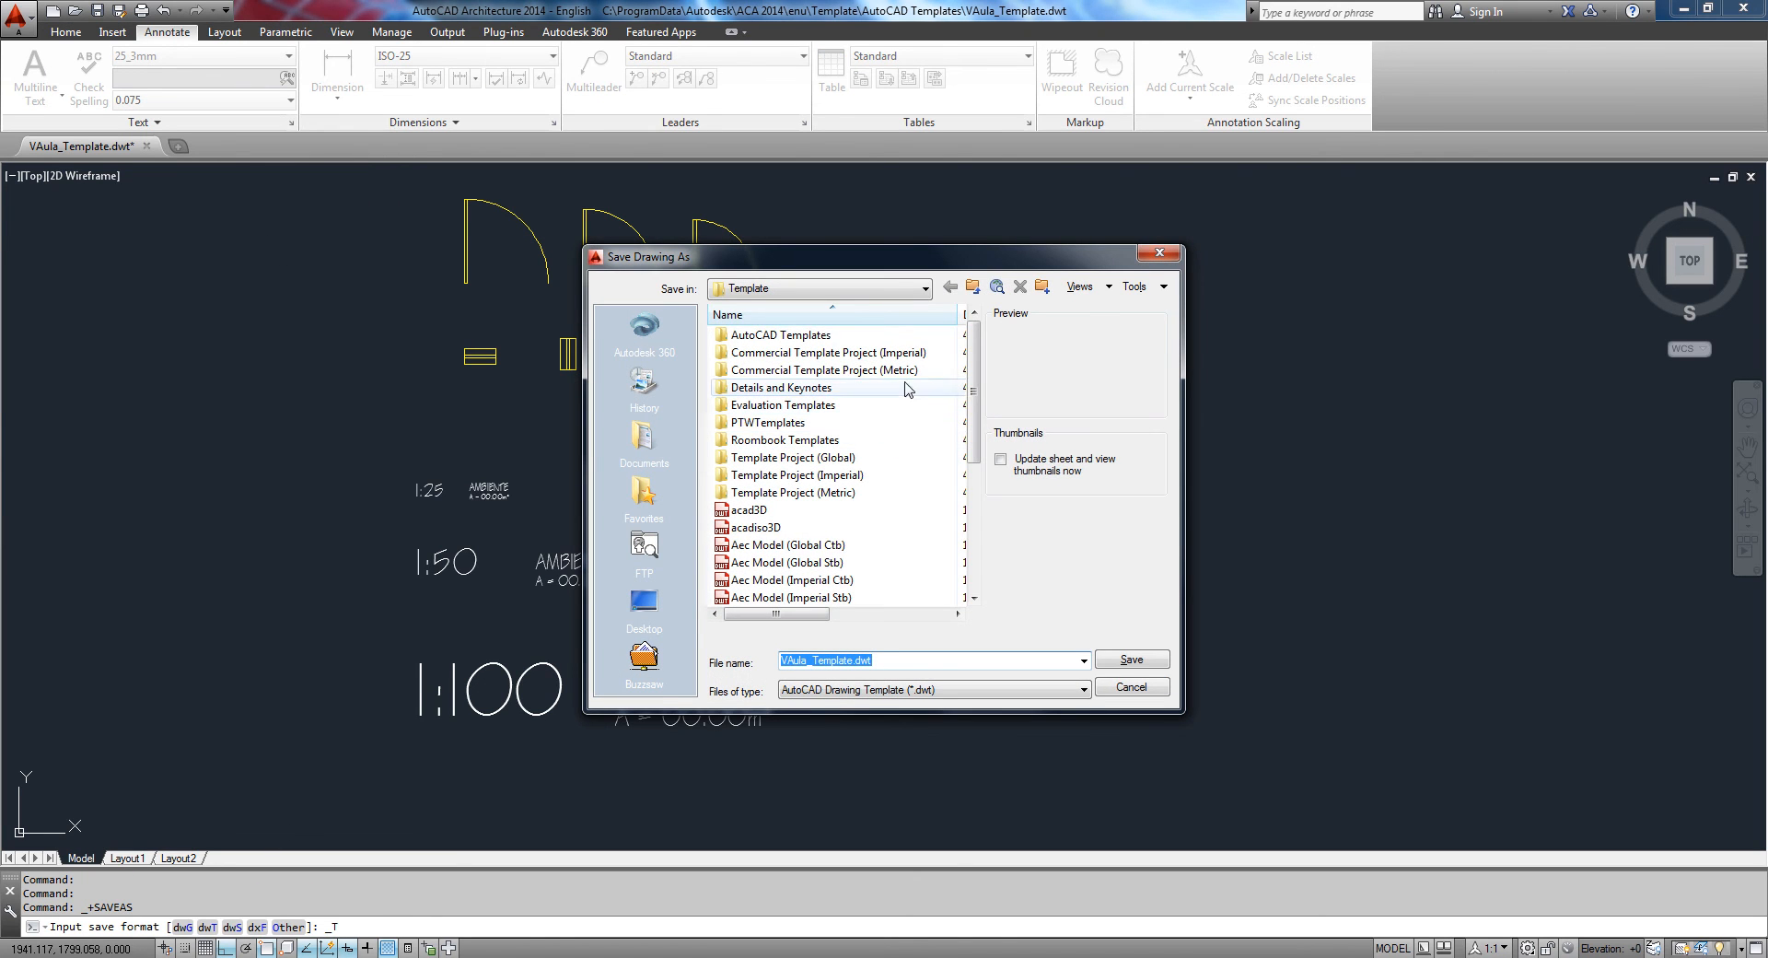
double_click(764, 337)
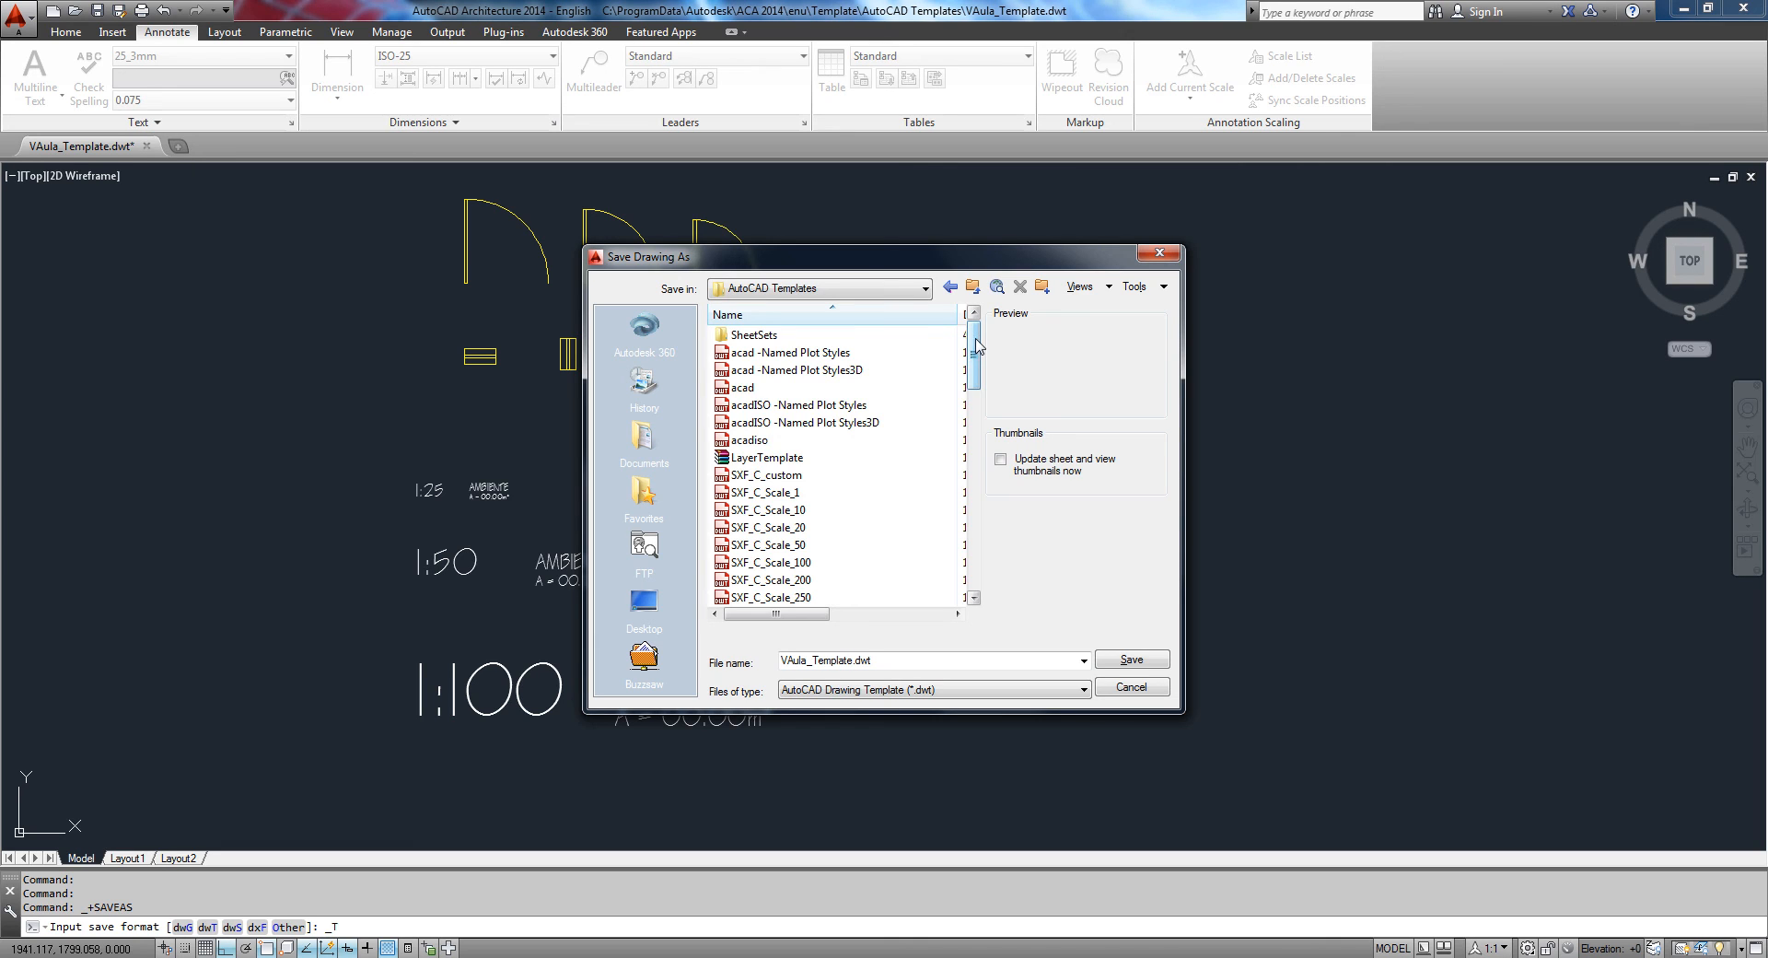
left_click_drag(978, 346, 976, 561)
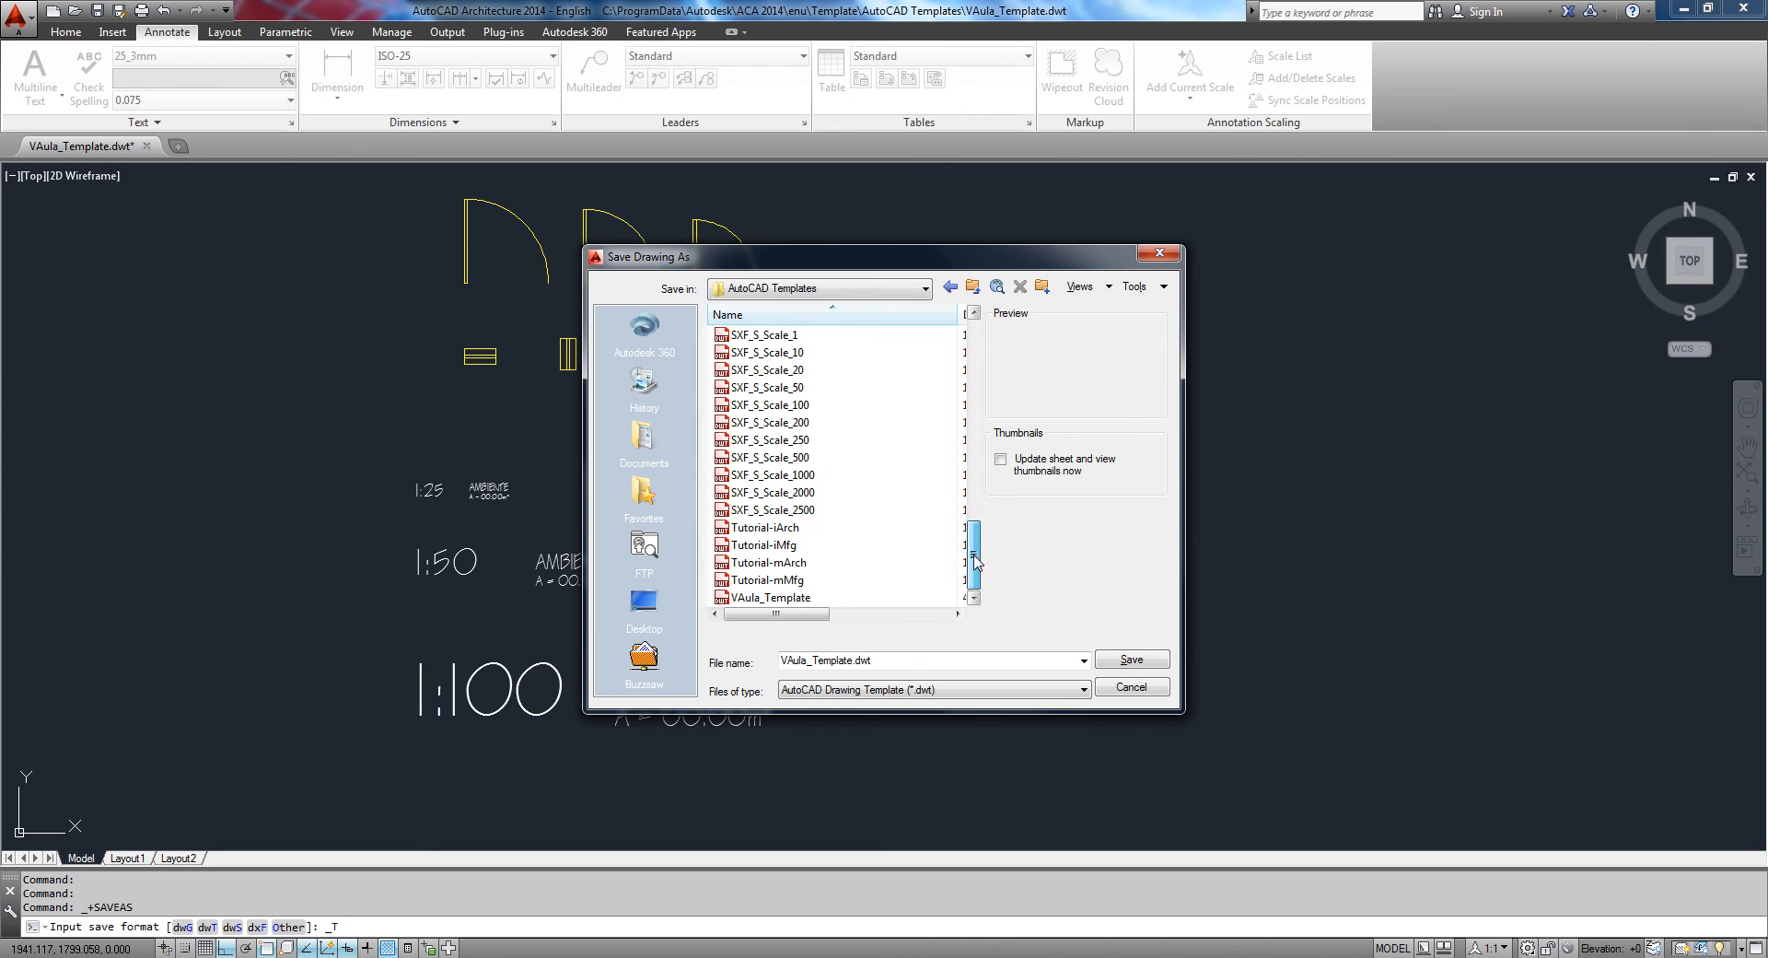
left_click(780, 598)
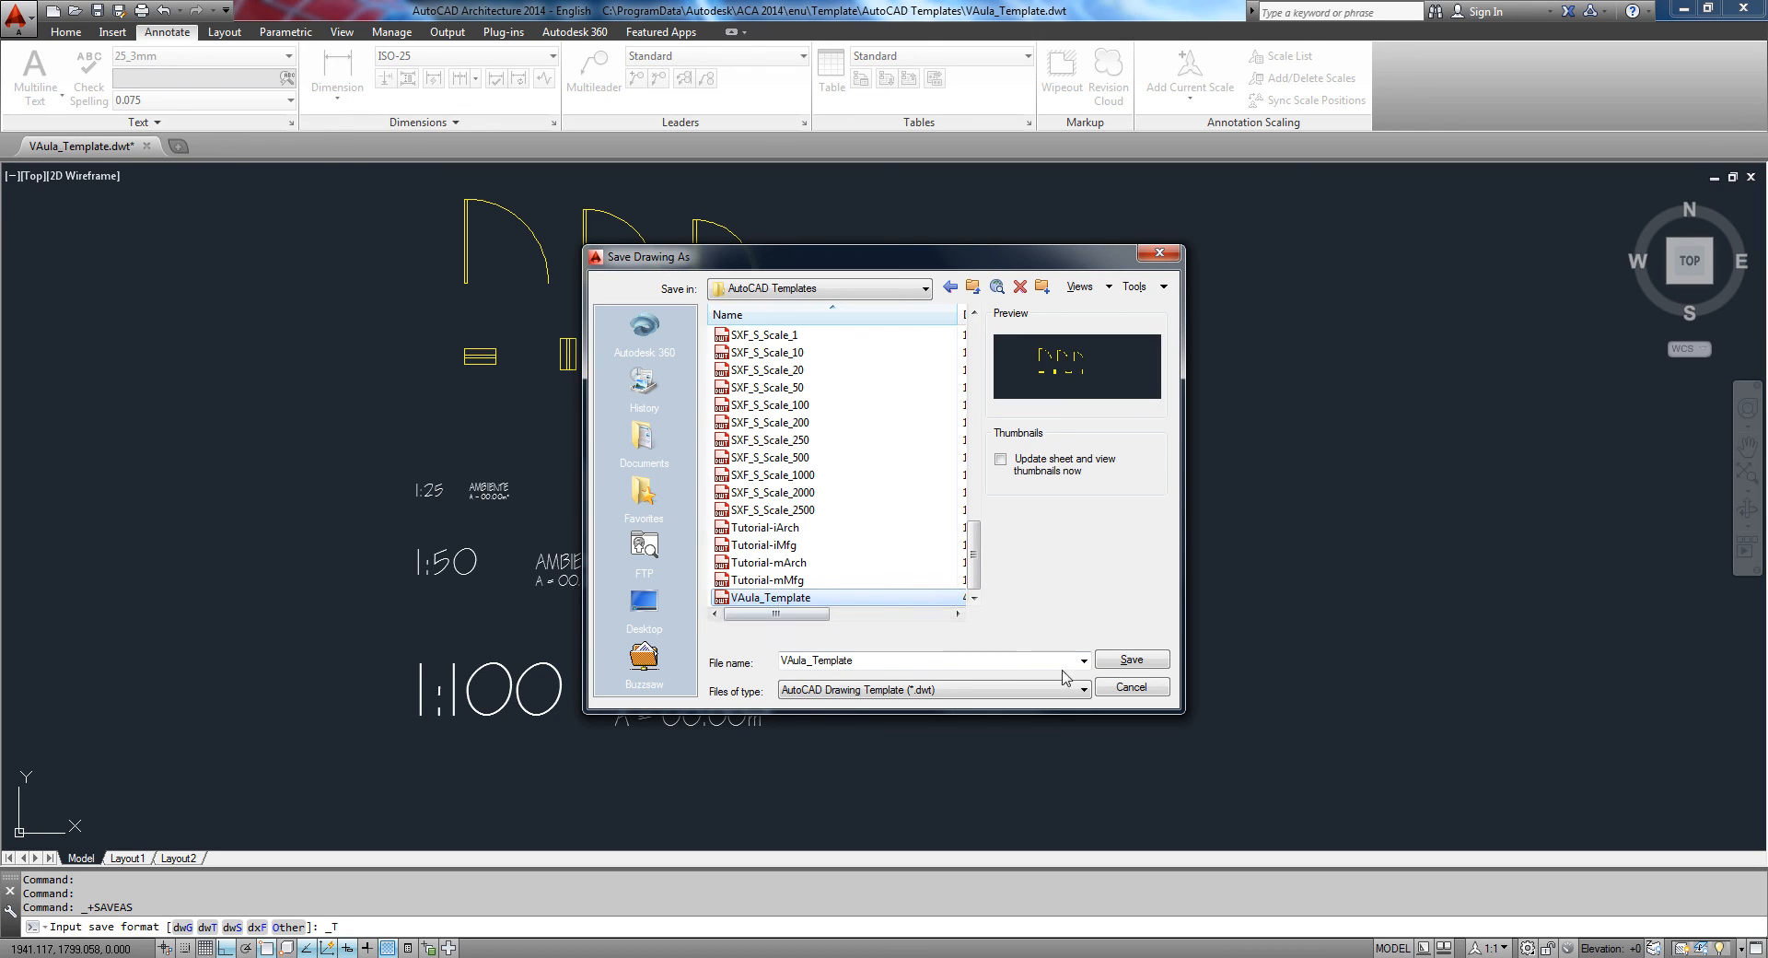
left_click(1138, 659)
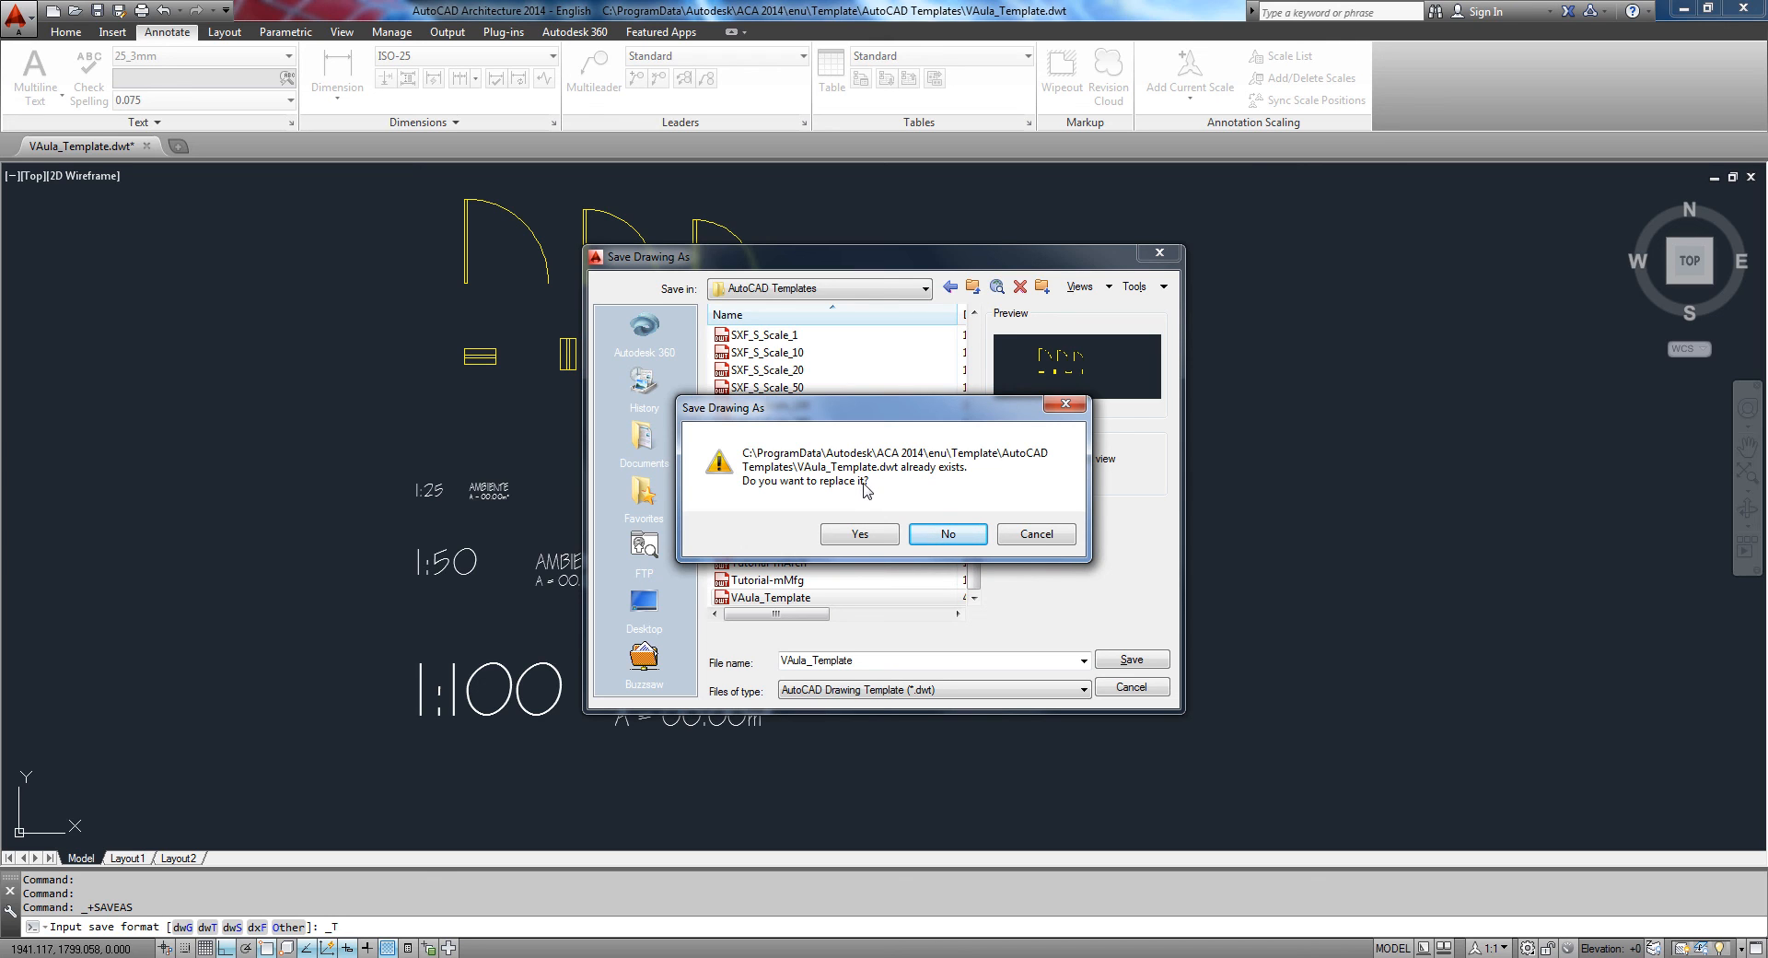
left_click(858, 536)
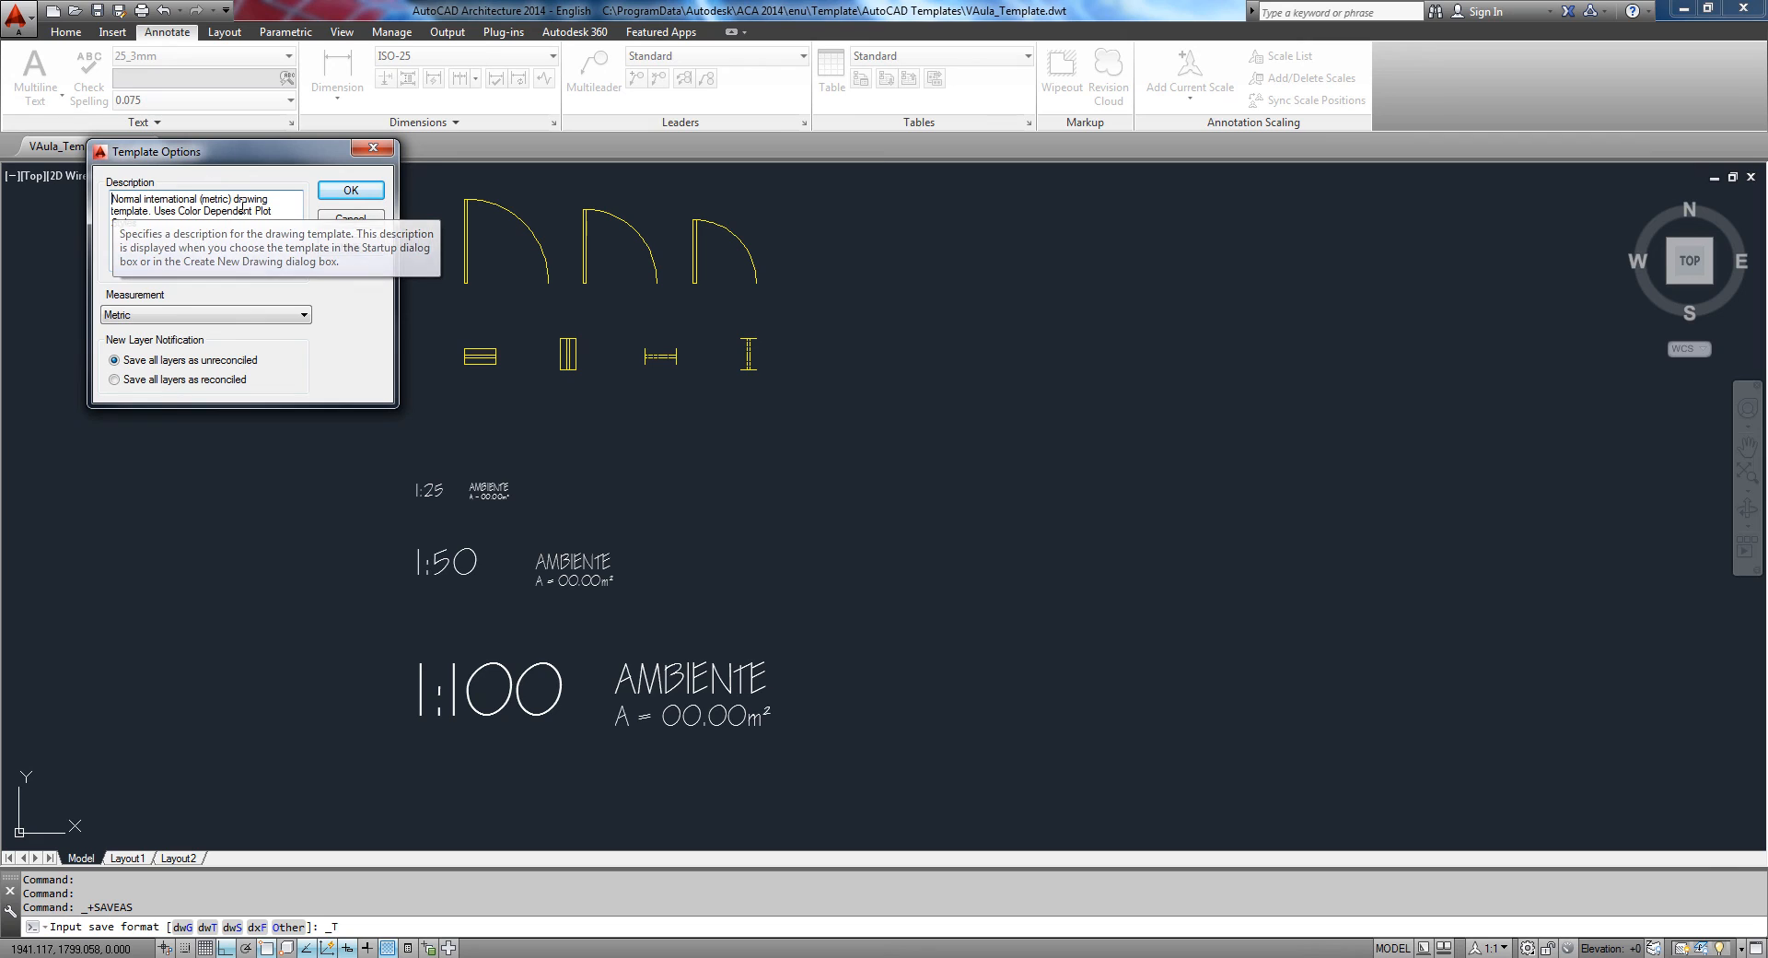
left_click(351, 193)
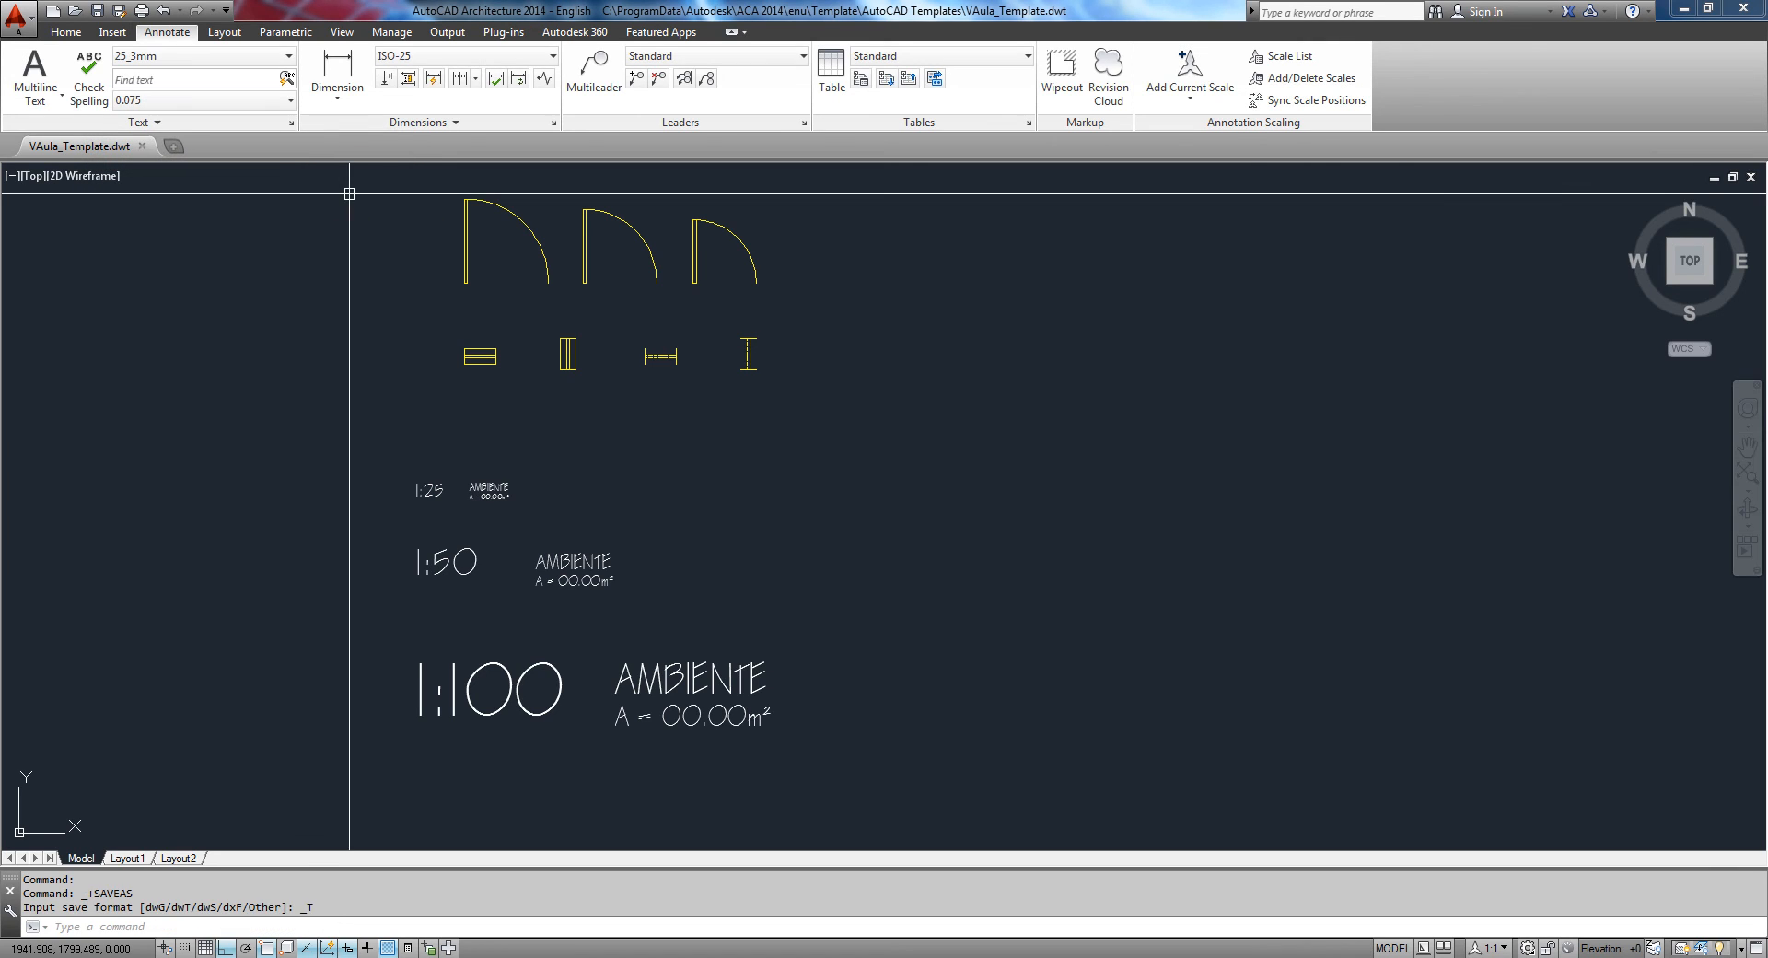